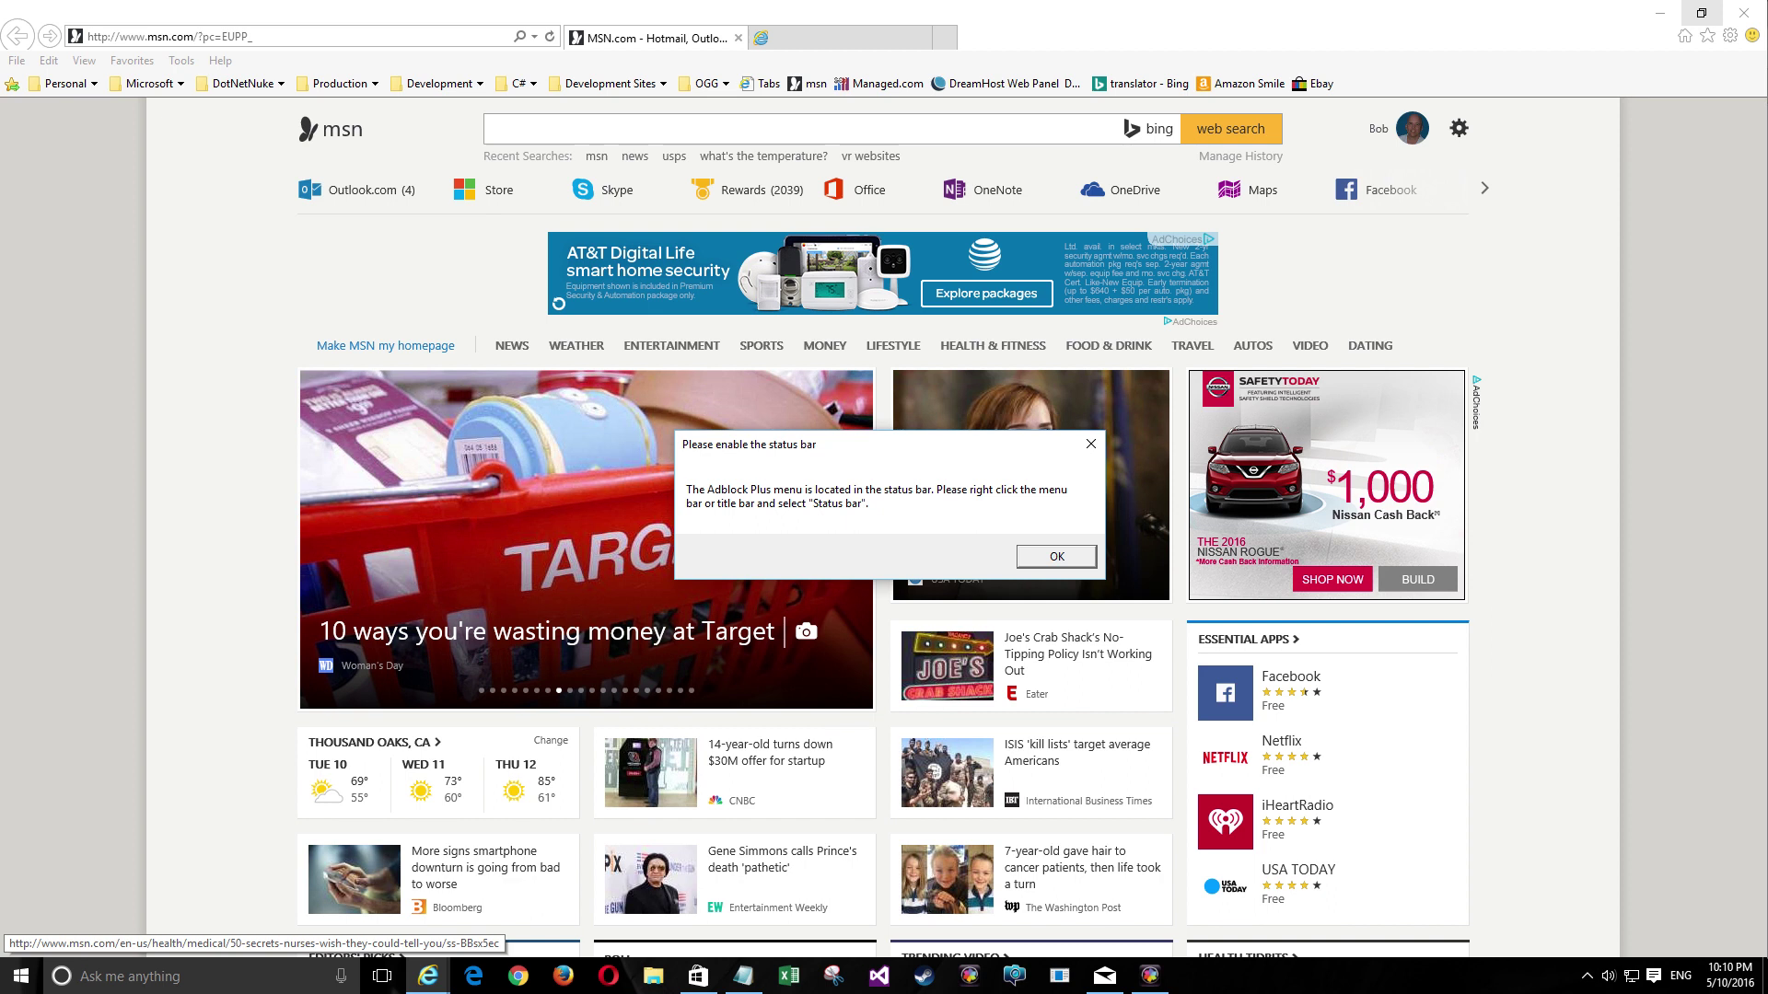
Dismiss the Adblock Plus notice and turn on Internet Explorer's status bar from the title-bar menu
key(Return)
right_click(1026, 38)
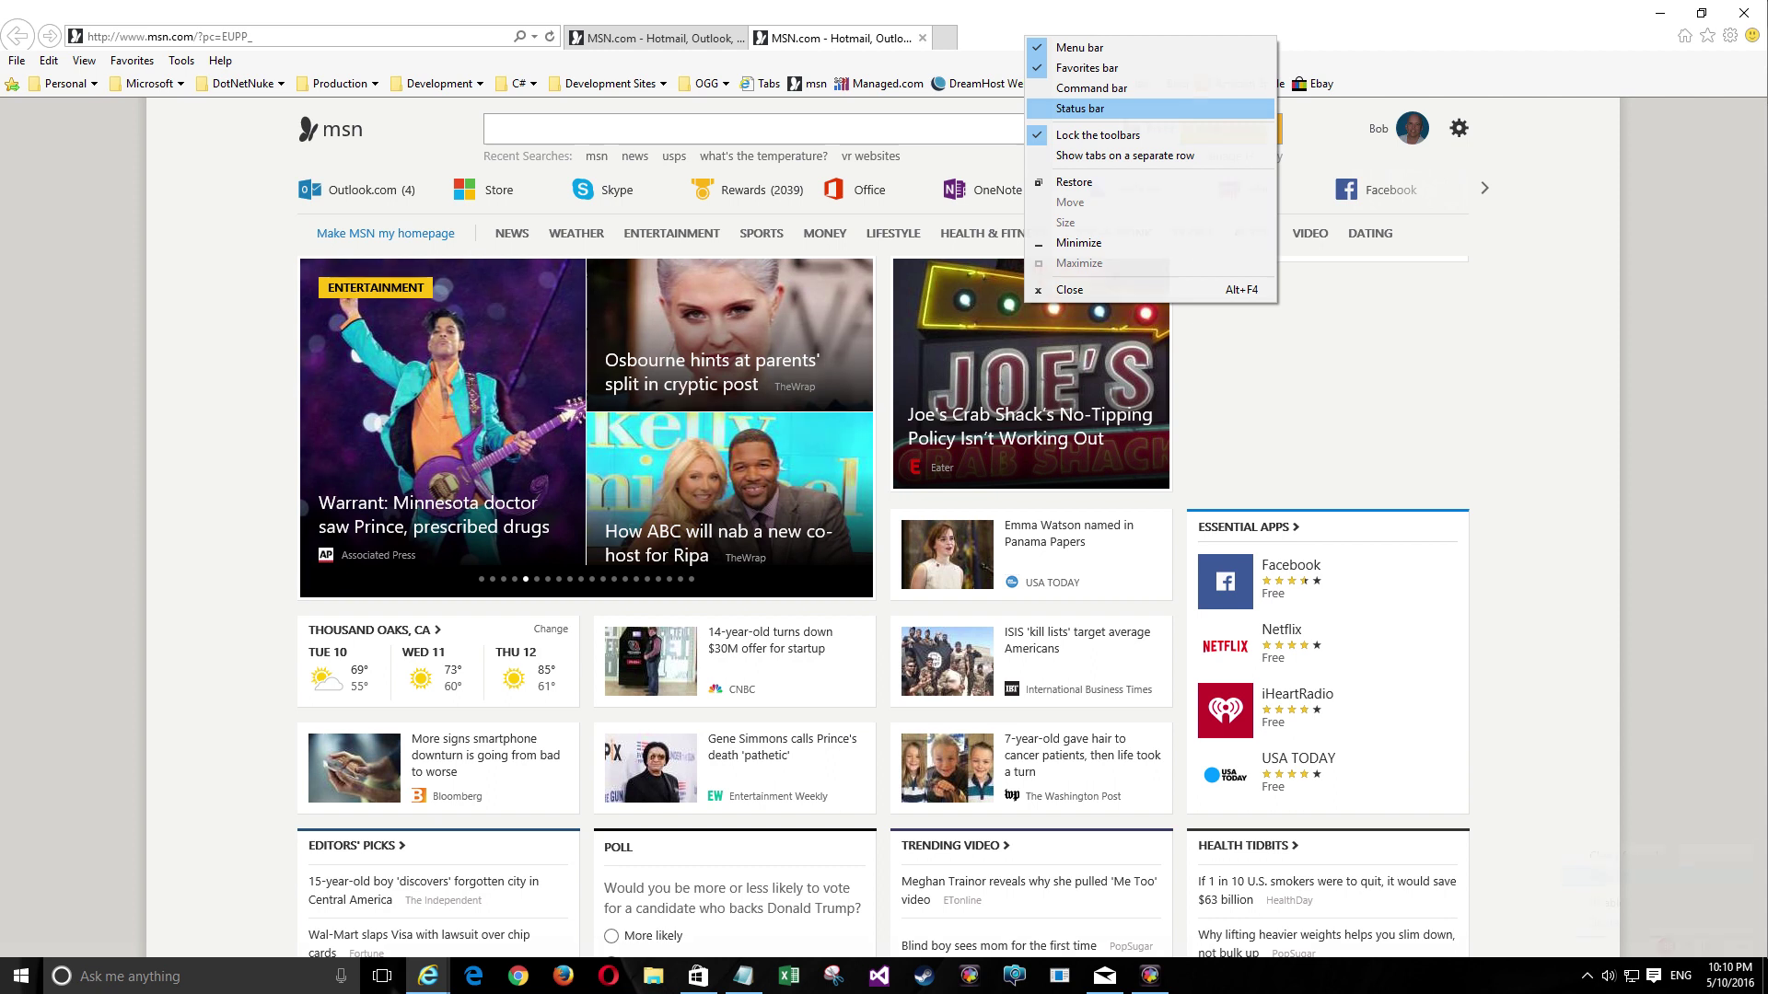
click(1079, 108)
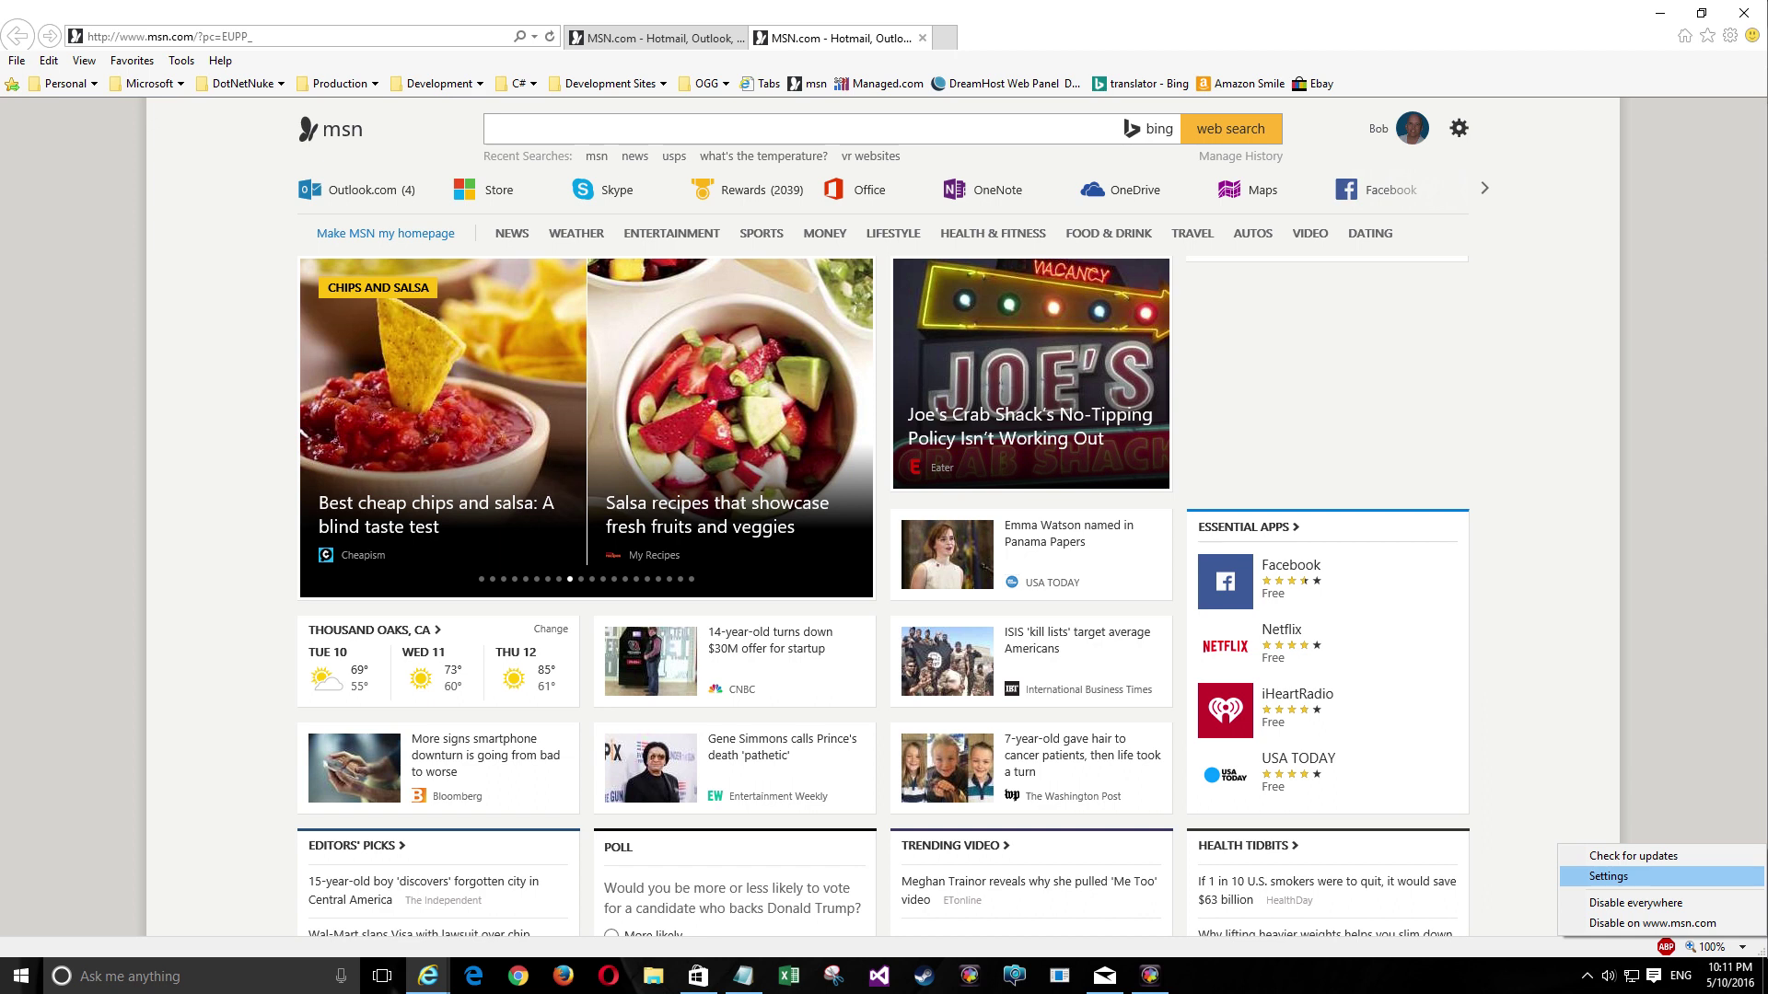
Choose Settings in the ABP status bar menu to bring up Adblock Plus Options
click(1608, 876)
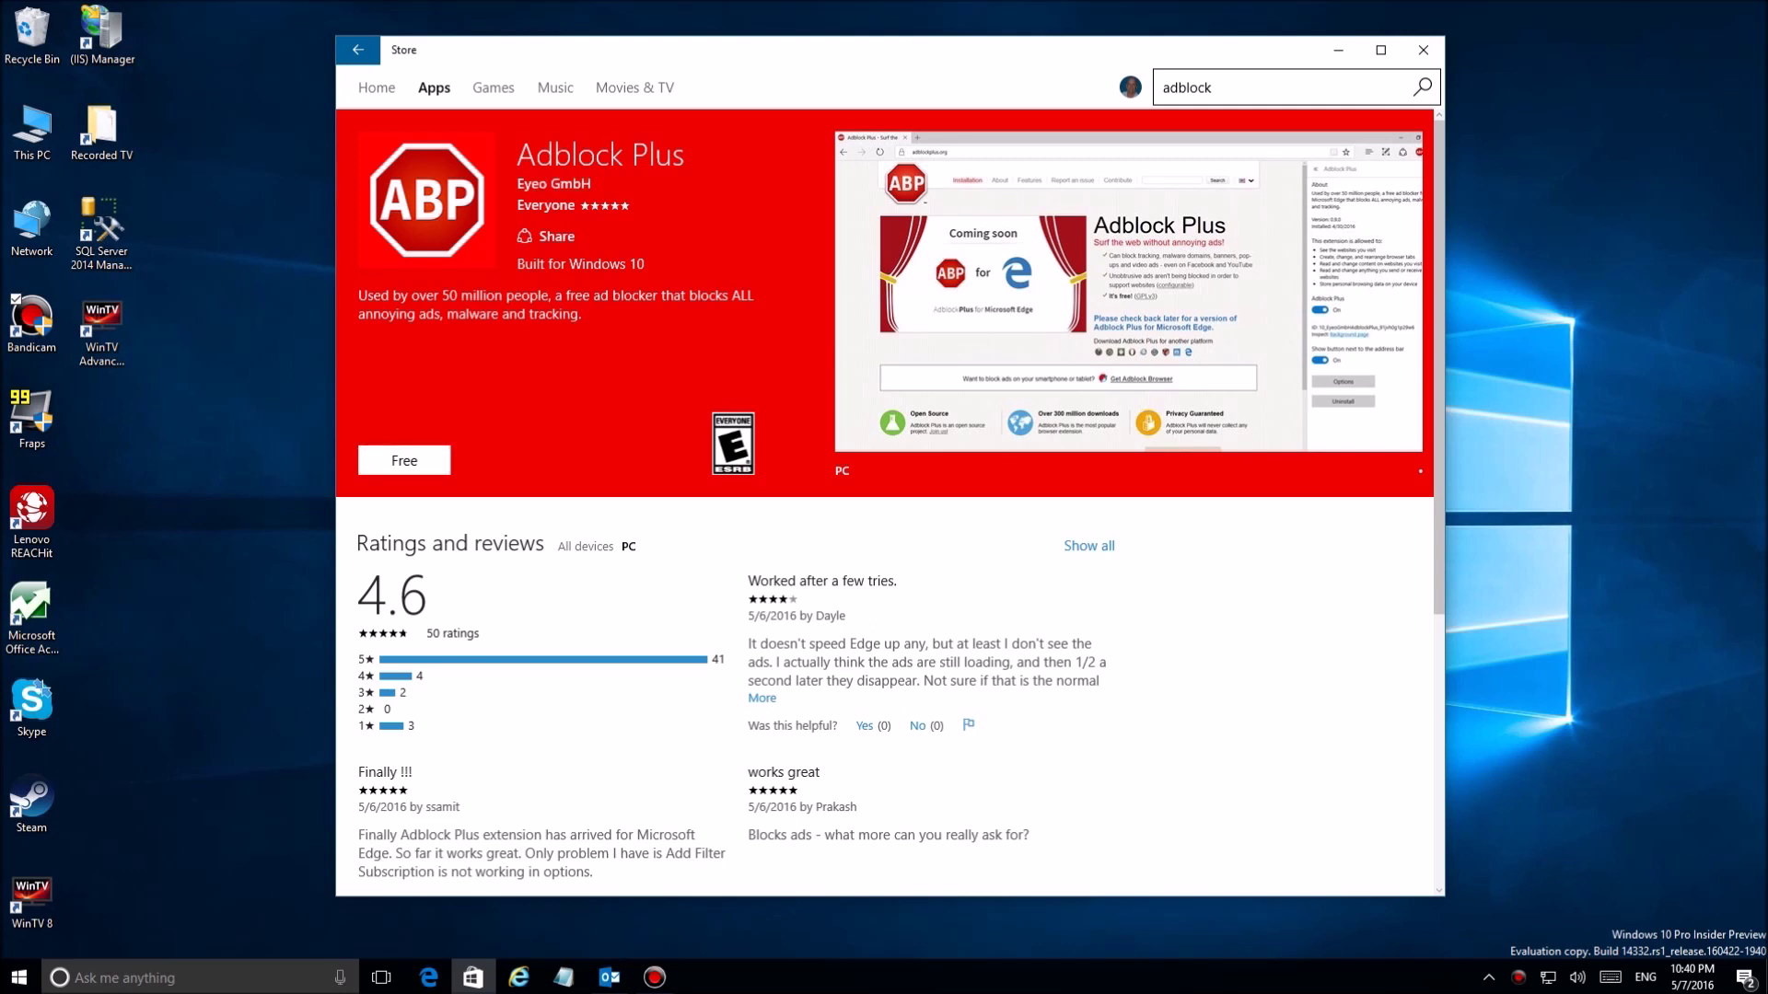
Get the free Adblock Plus extension from its Microsoft Store page
click(404, 460)
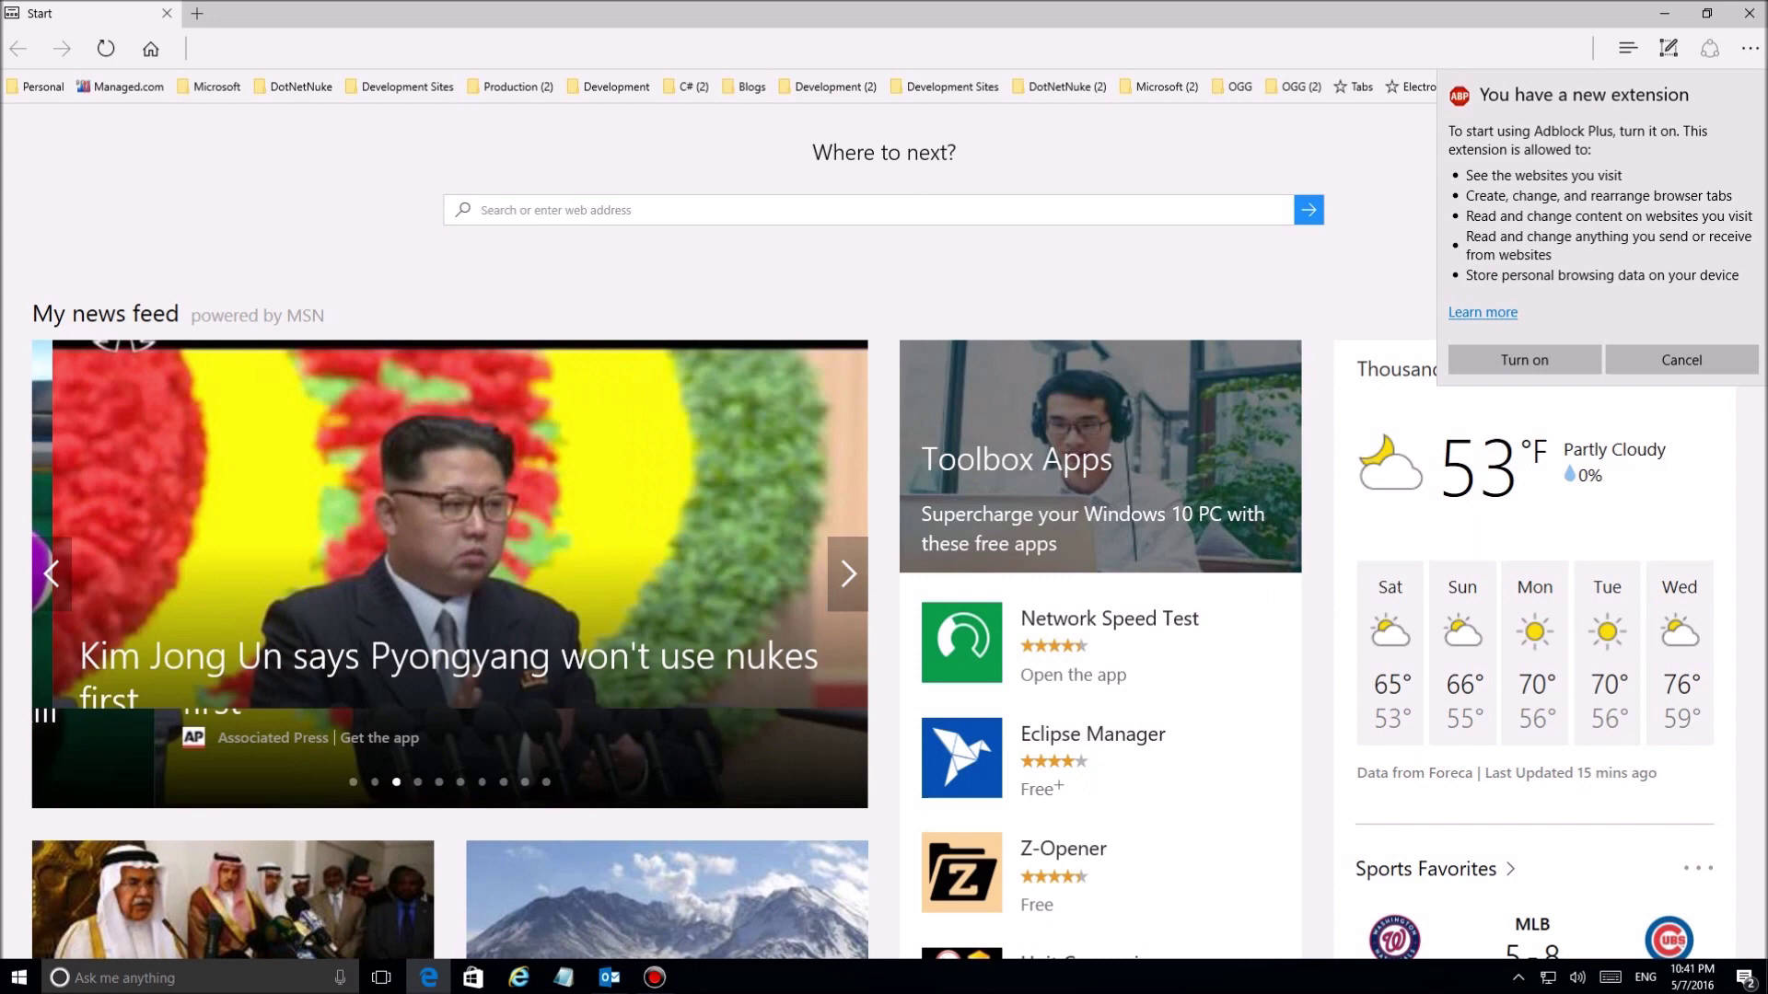
Turn on Adblock Plus and open its Manage details from the extensions menu
click(1524, 360)
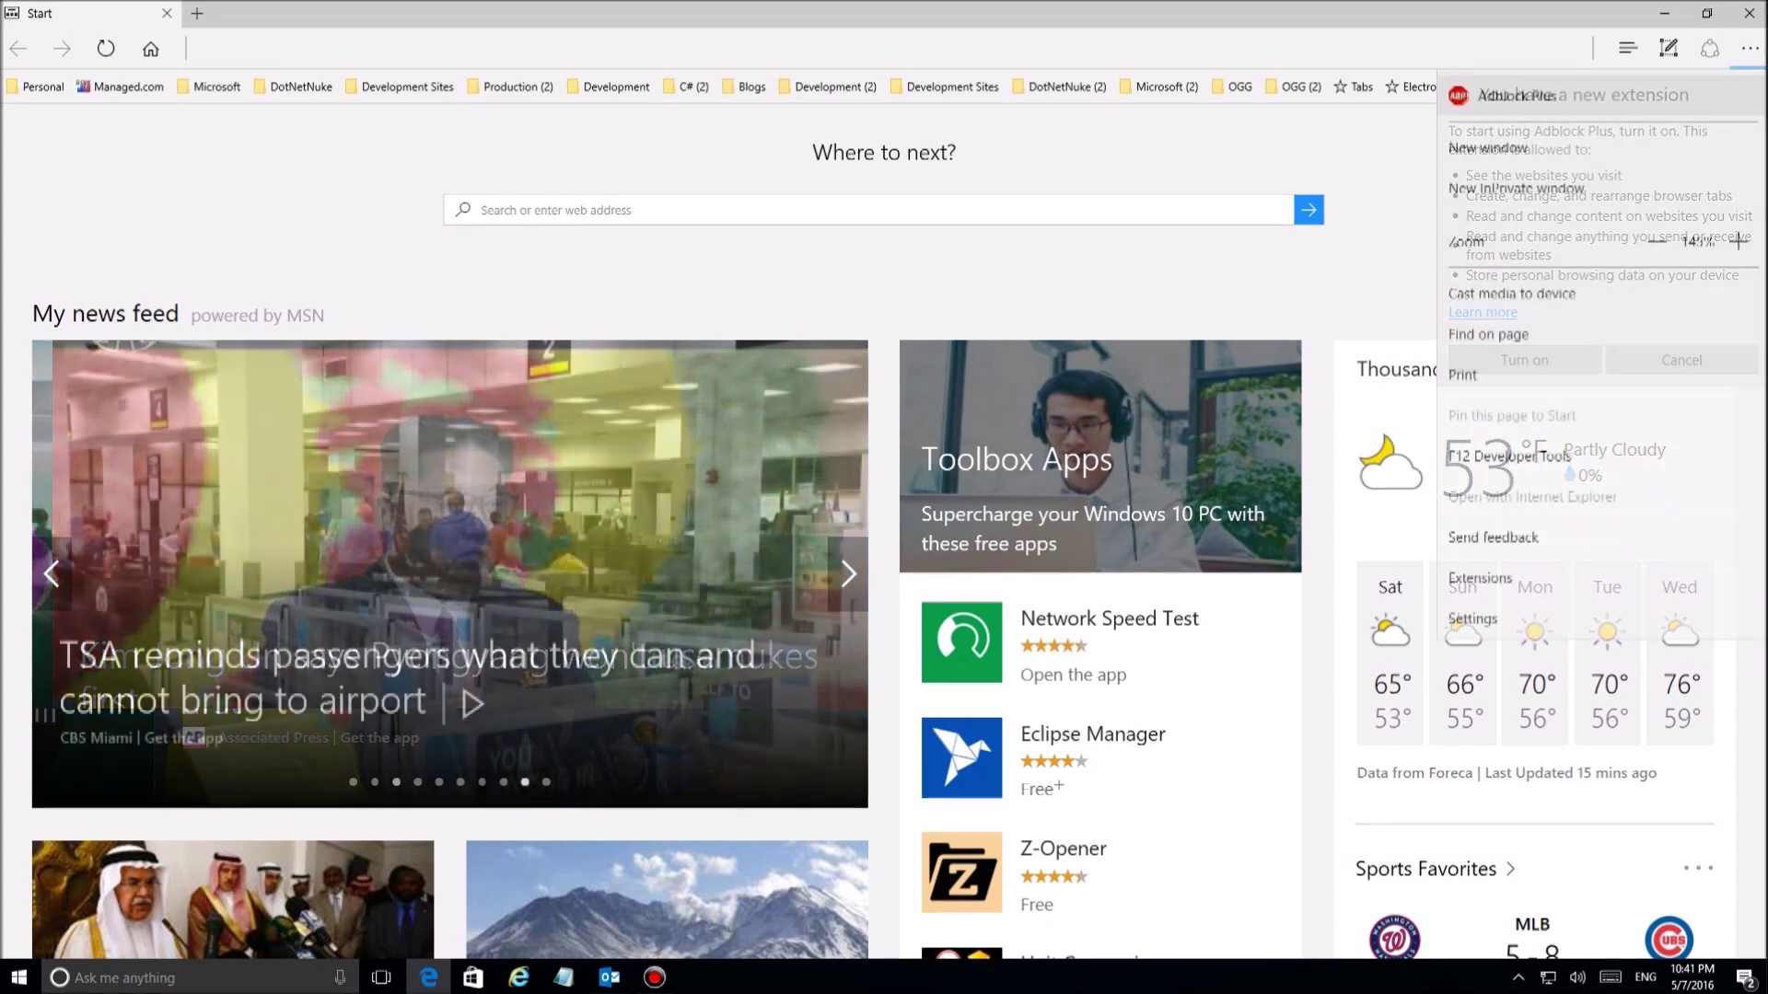
click(1497, 103)
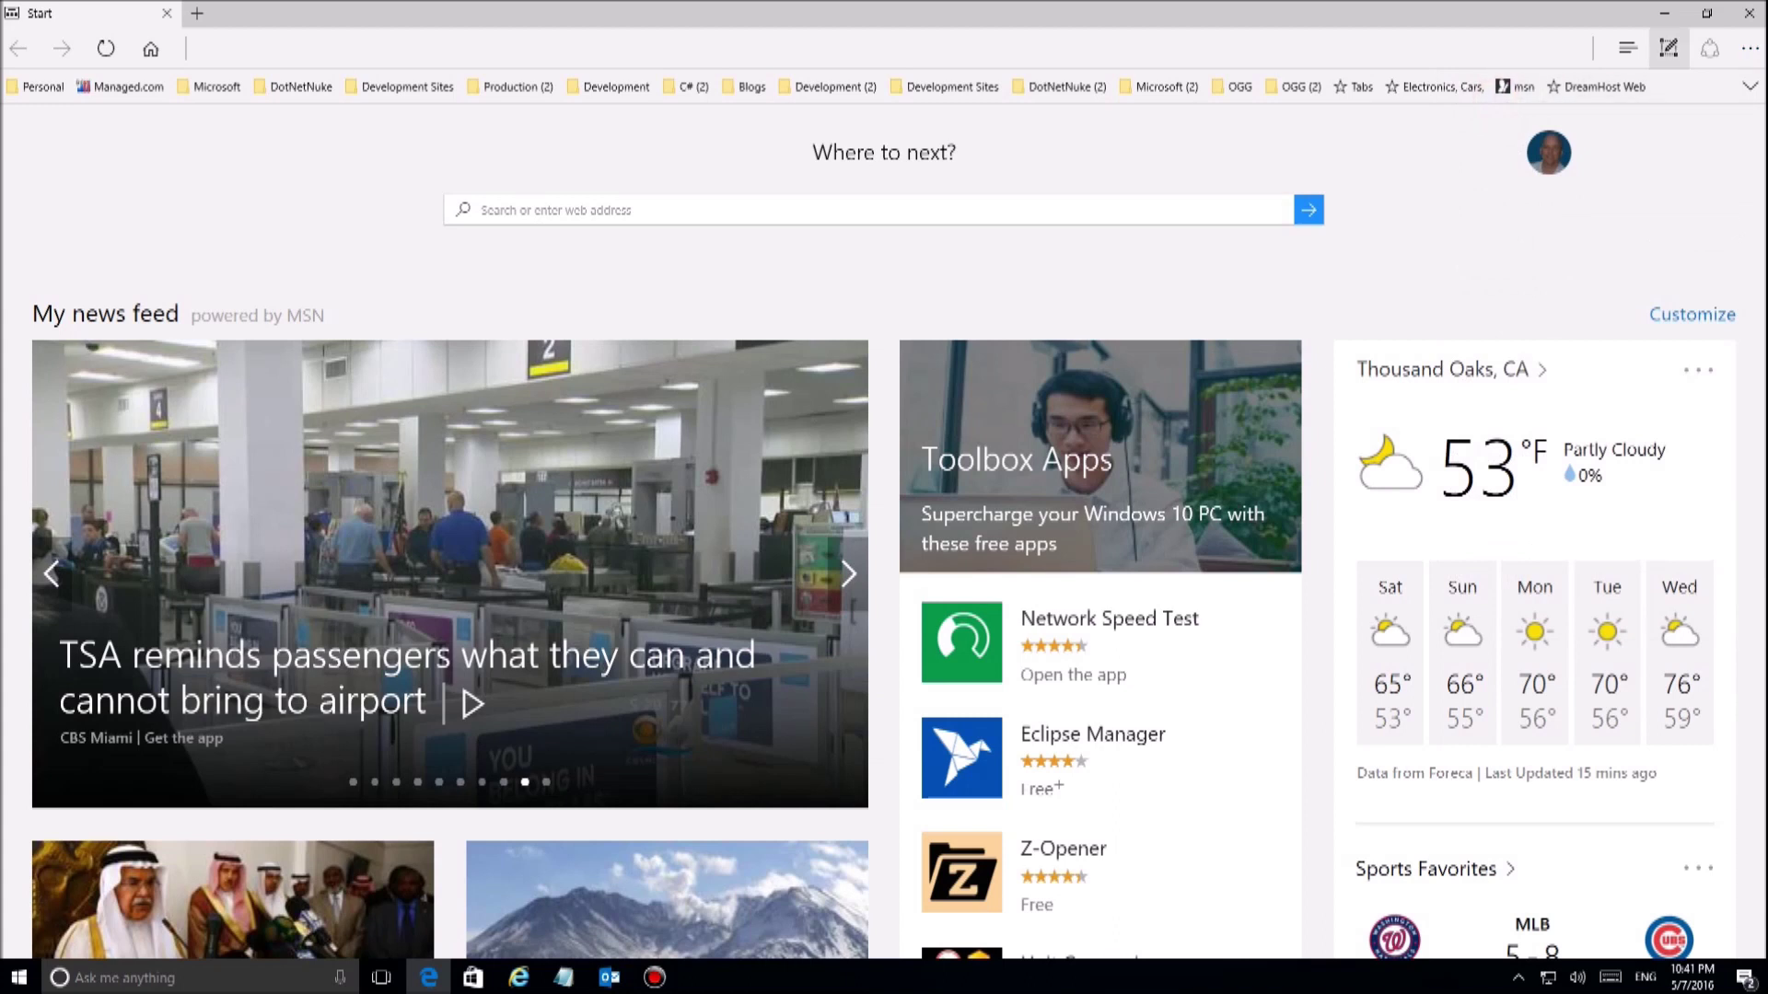
click(1747, 48)
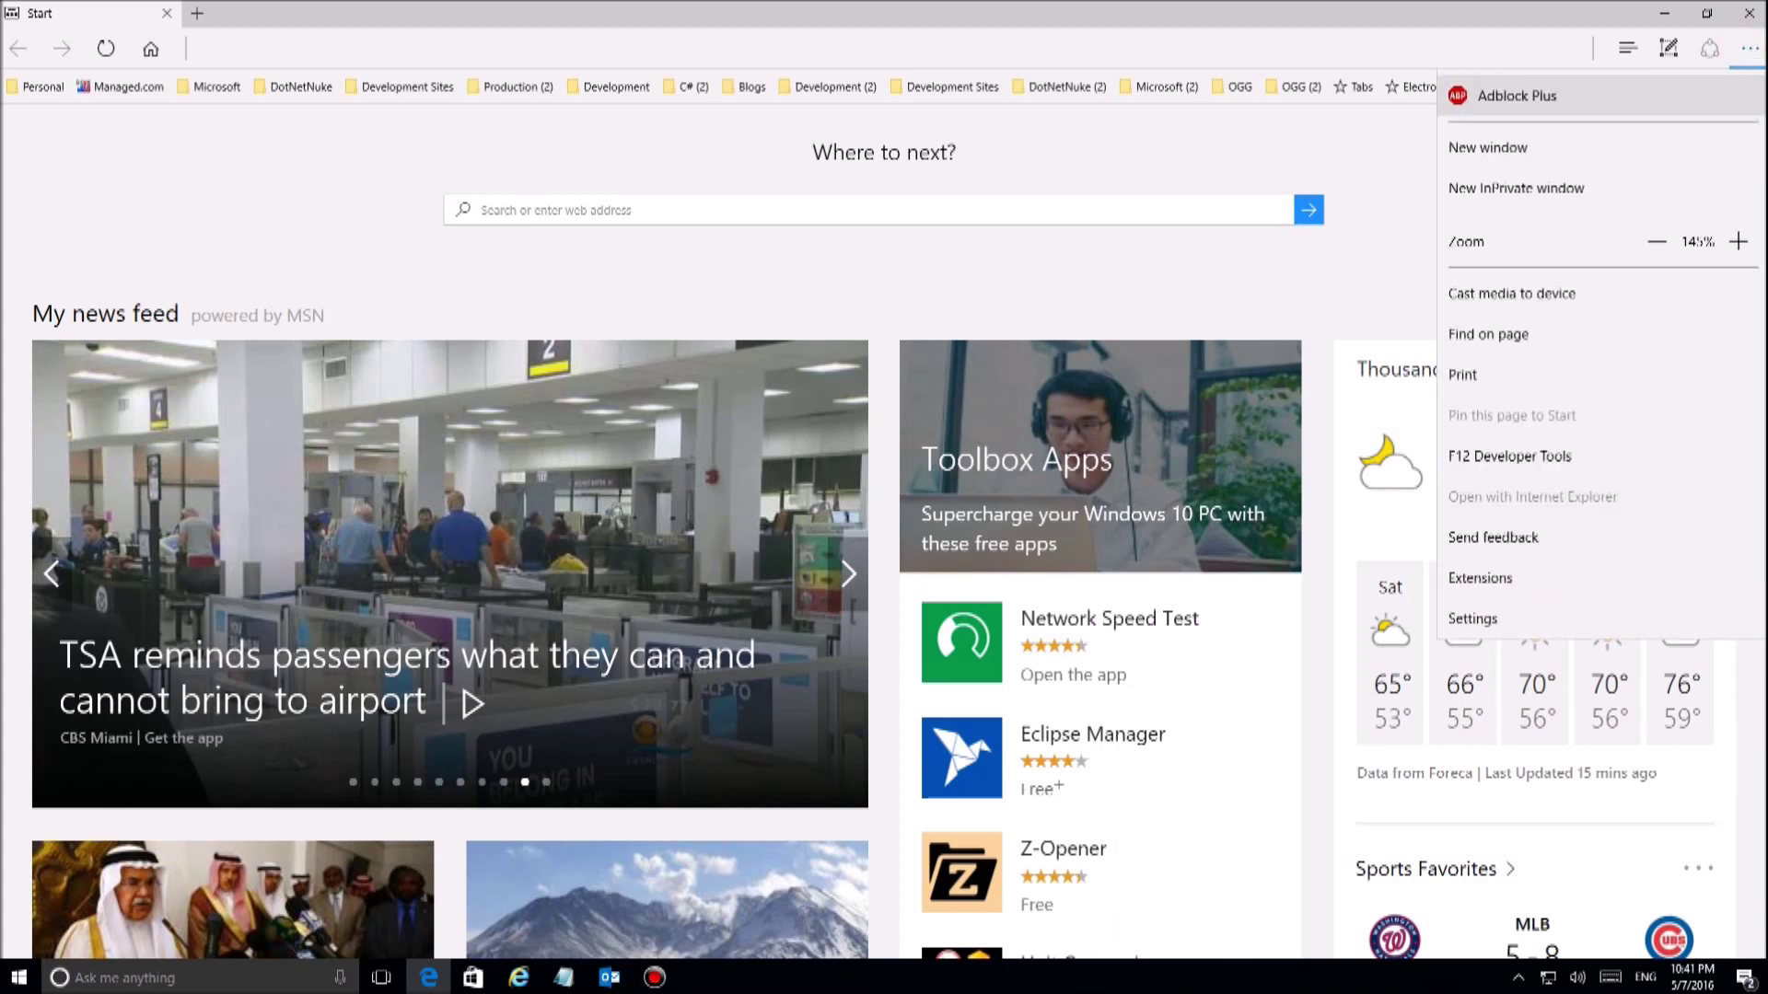
right_click(1517, 96)
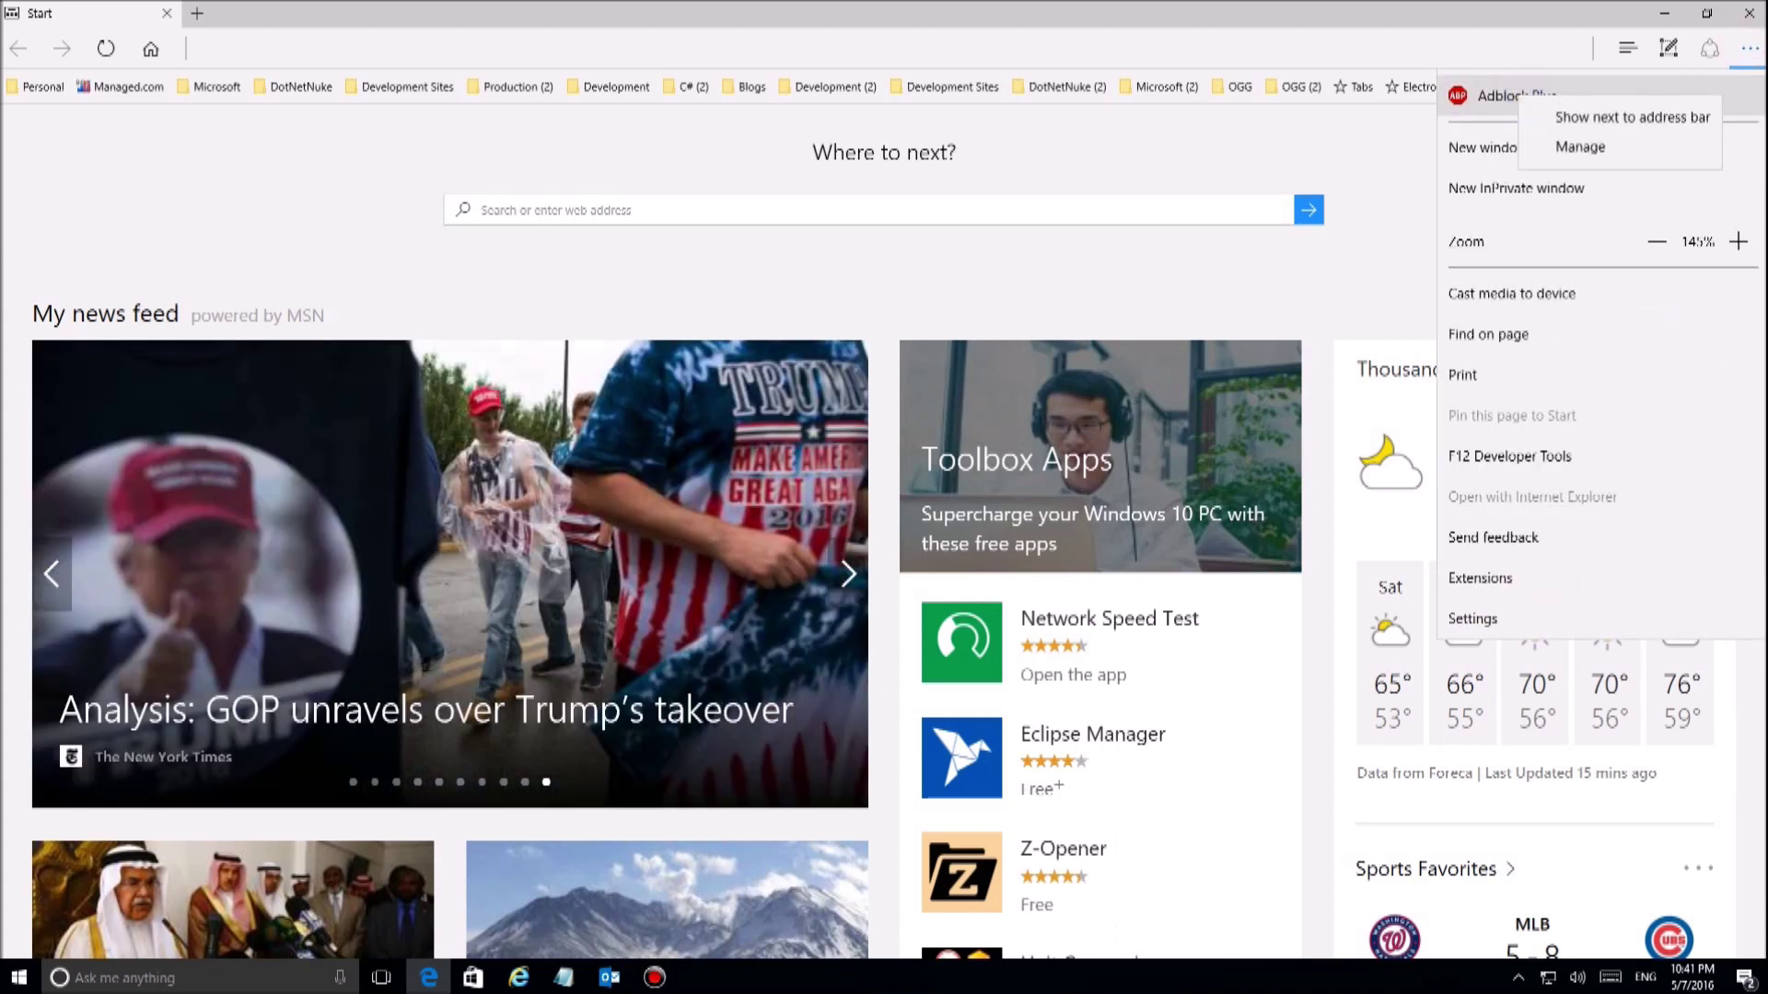
click(1580, 146)
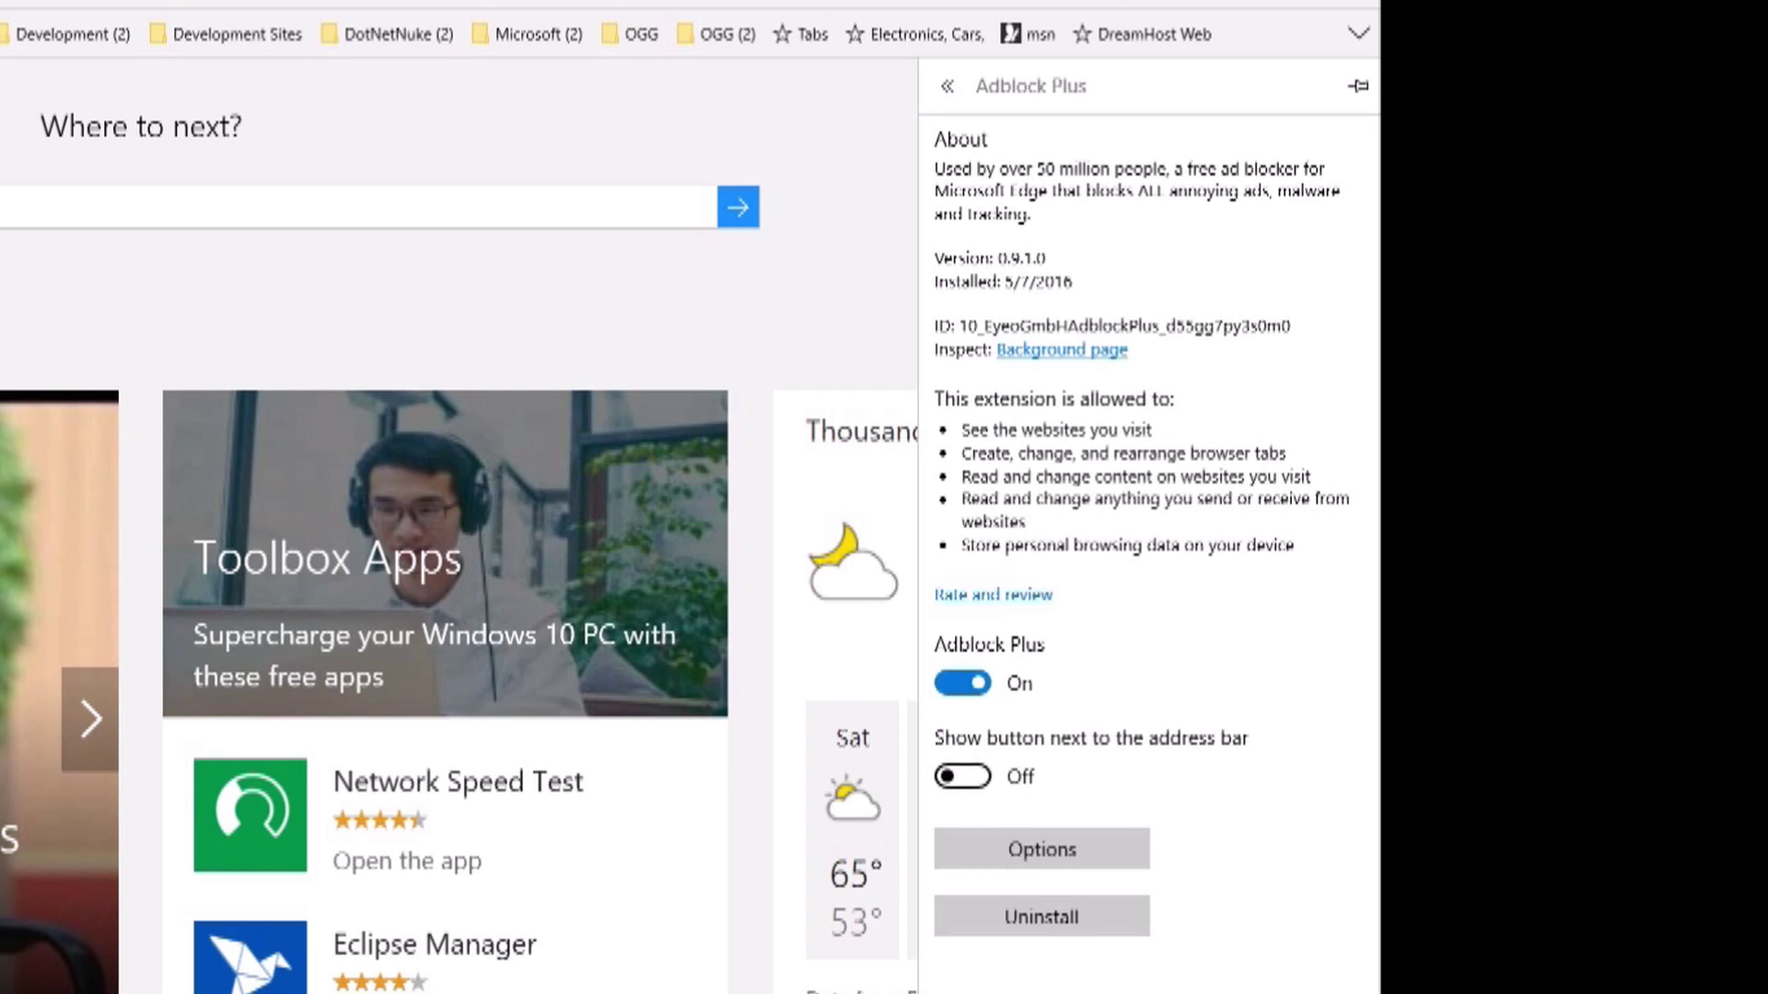
Switch 'Show button next to the address bar' to On and open Adblock Plus Options
click(962, 776)
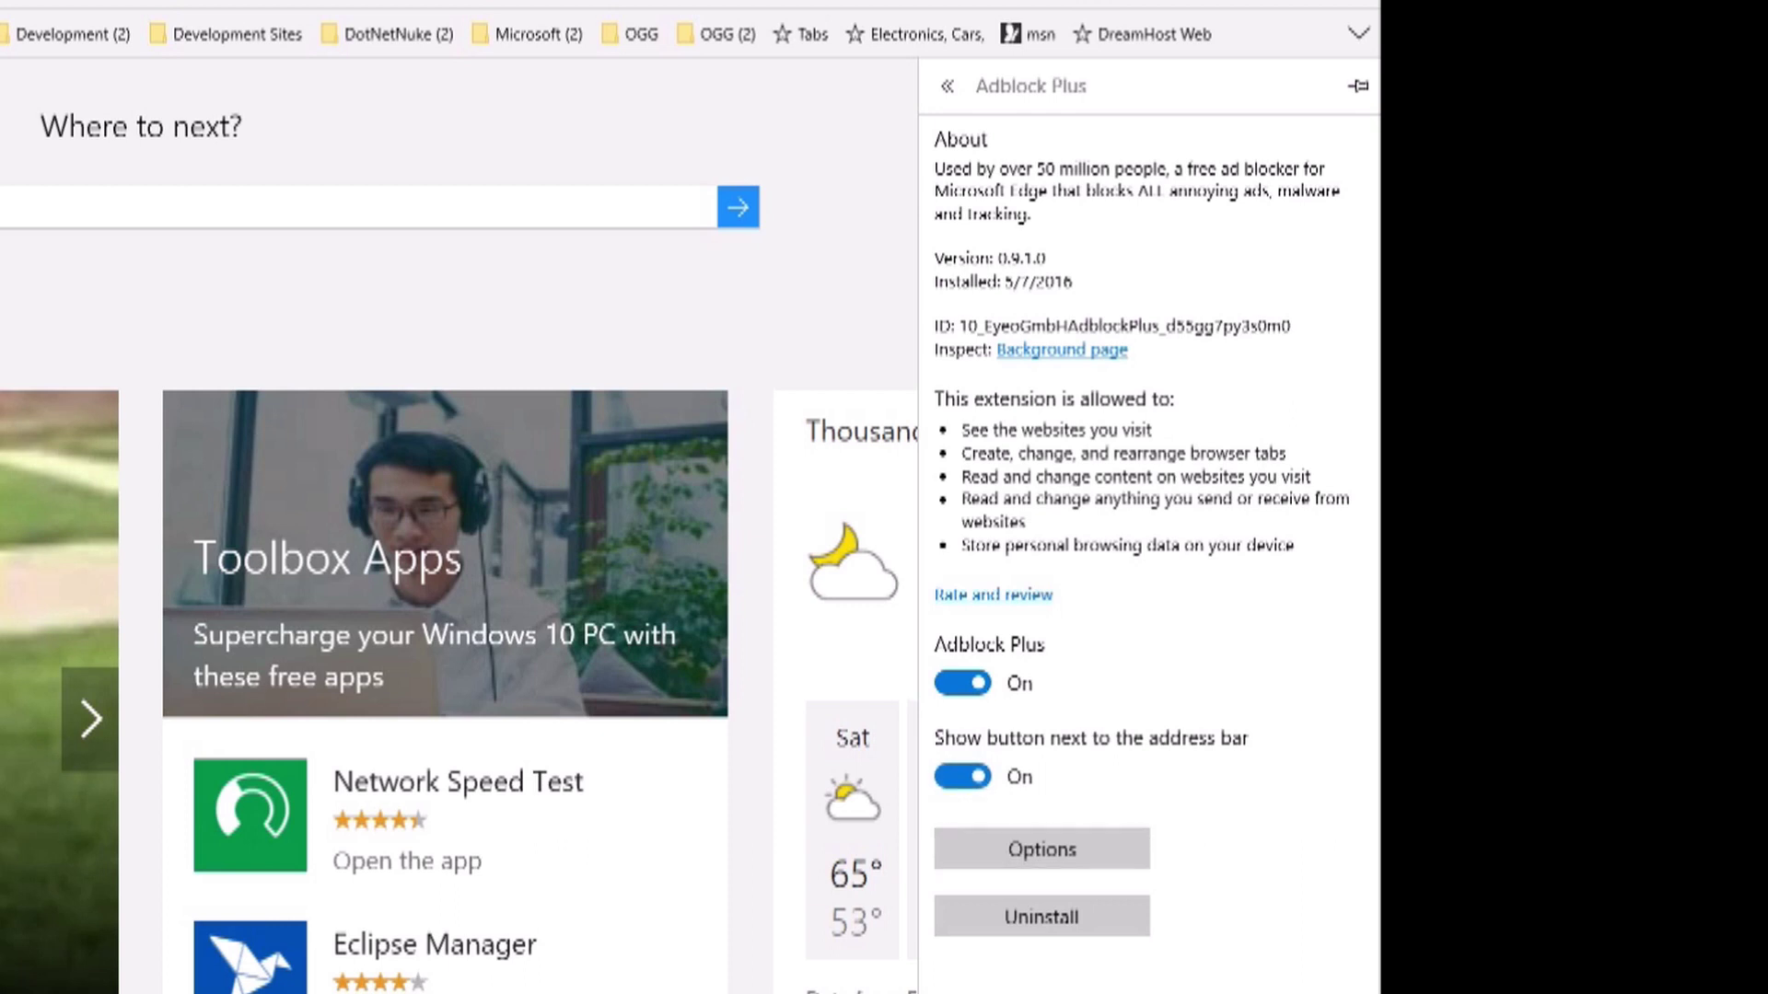
click(1041, 848)
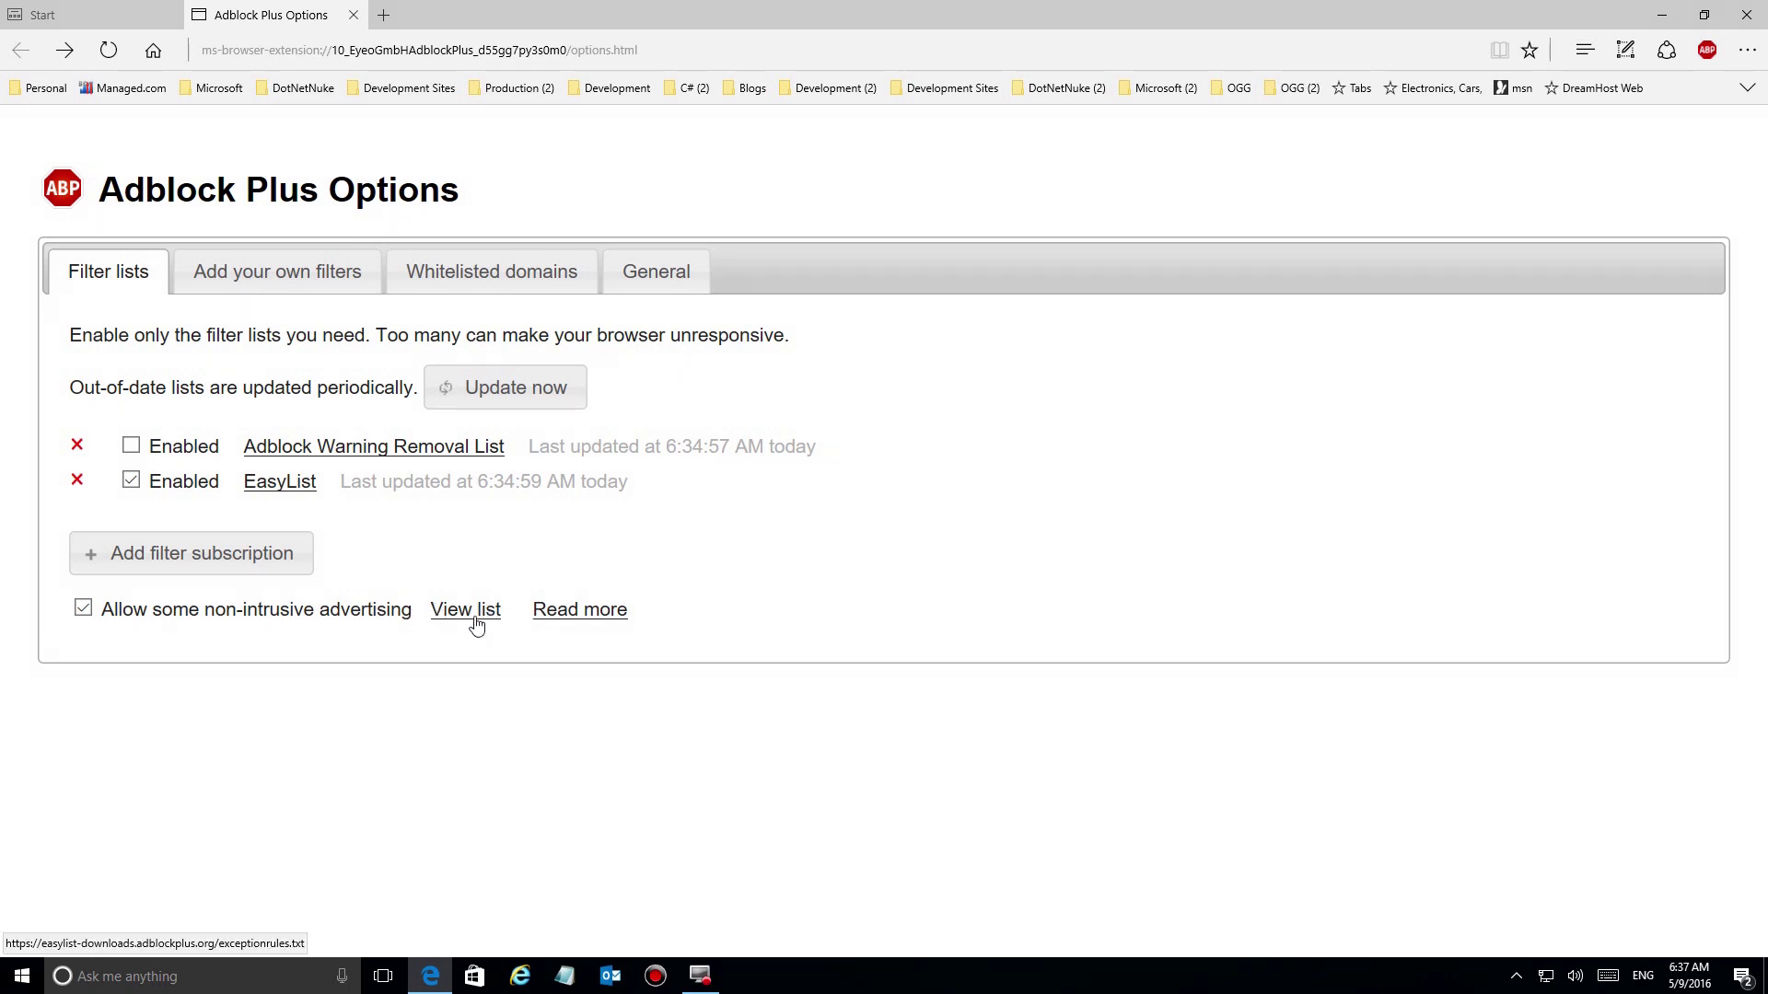
Open the acceptable-ads explanation and read the Placement rule and the 350px-width Size rule
click(580, 611)
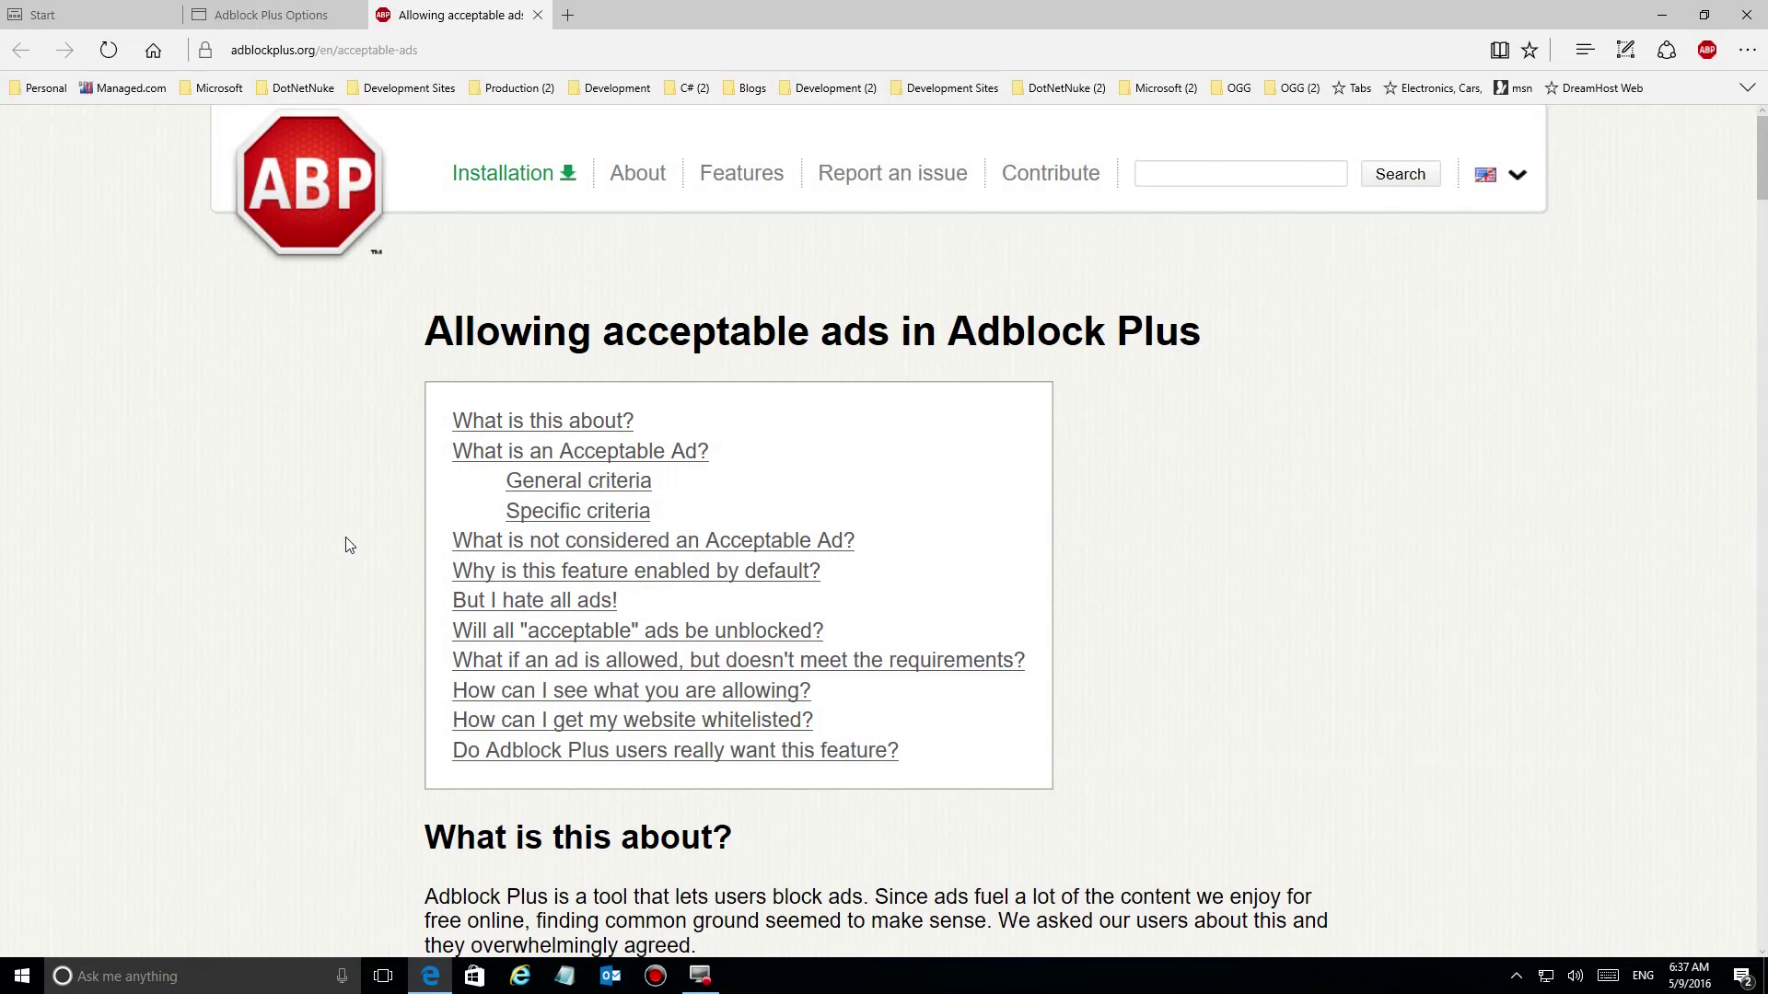
scroll(348, 545, down, 5)
scroll(348, 545, down, 15)
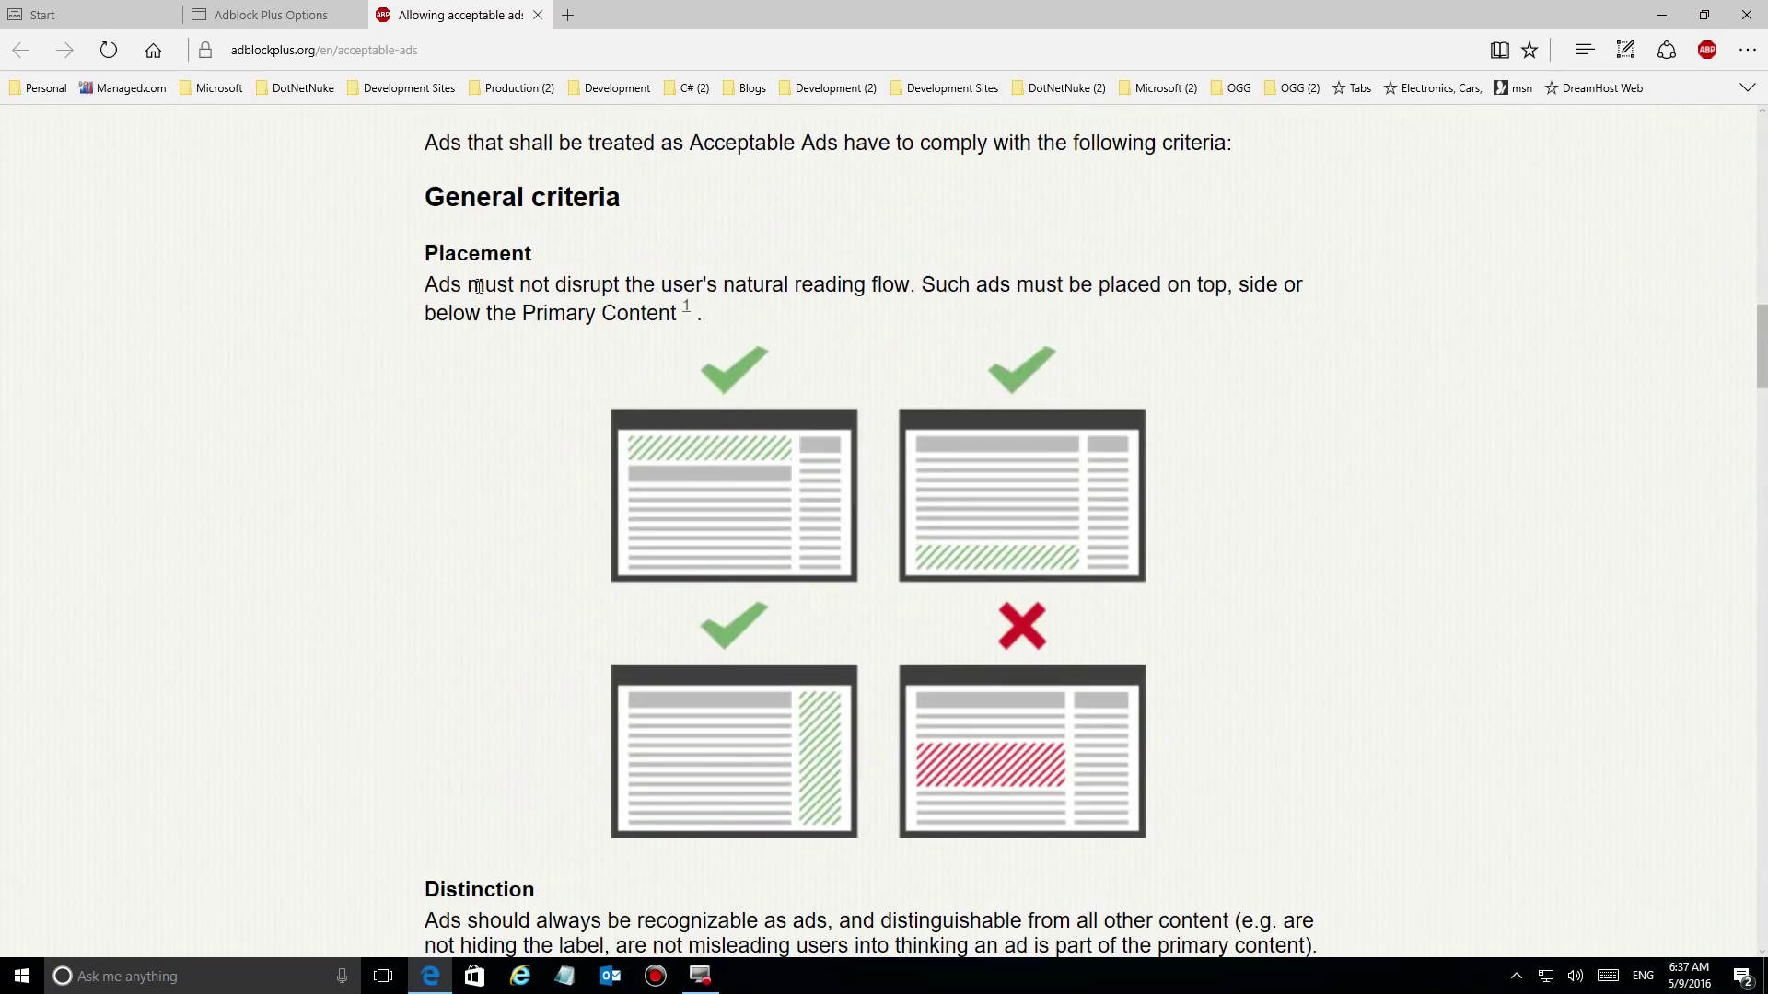
drag(424, 286, 1304, 286)
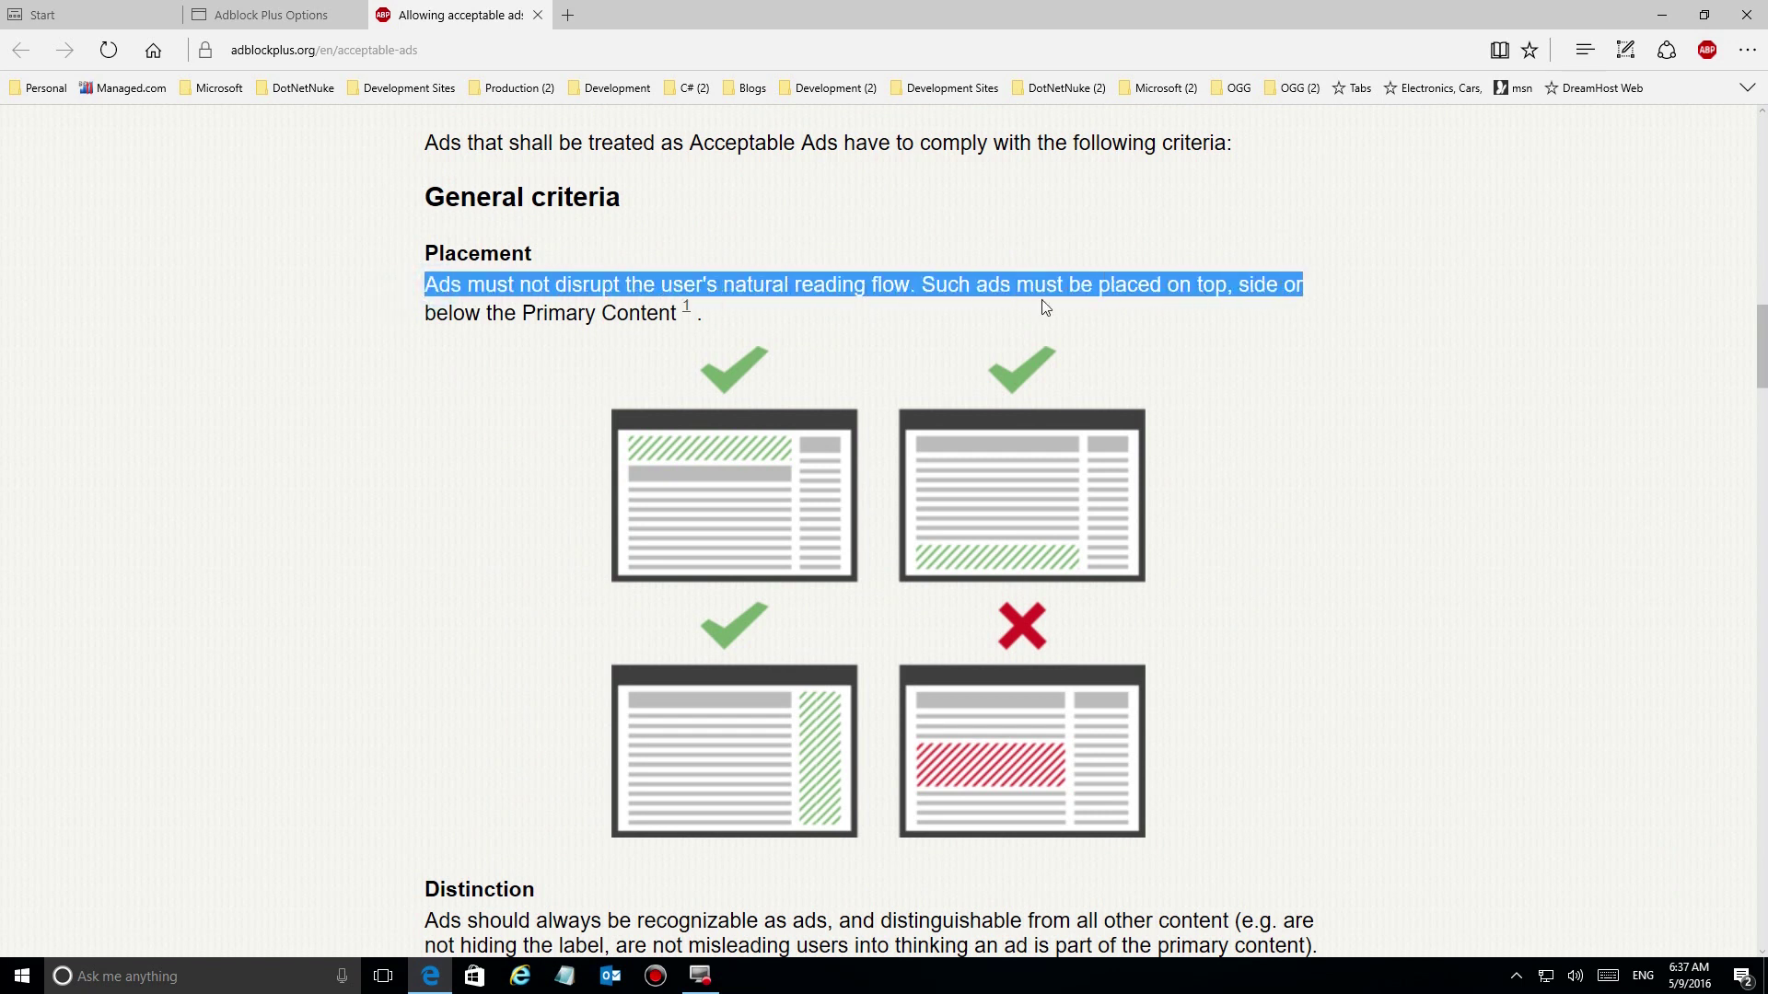
click(644, 291)
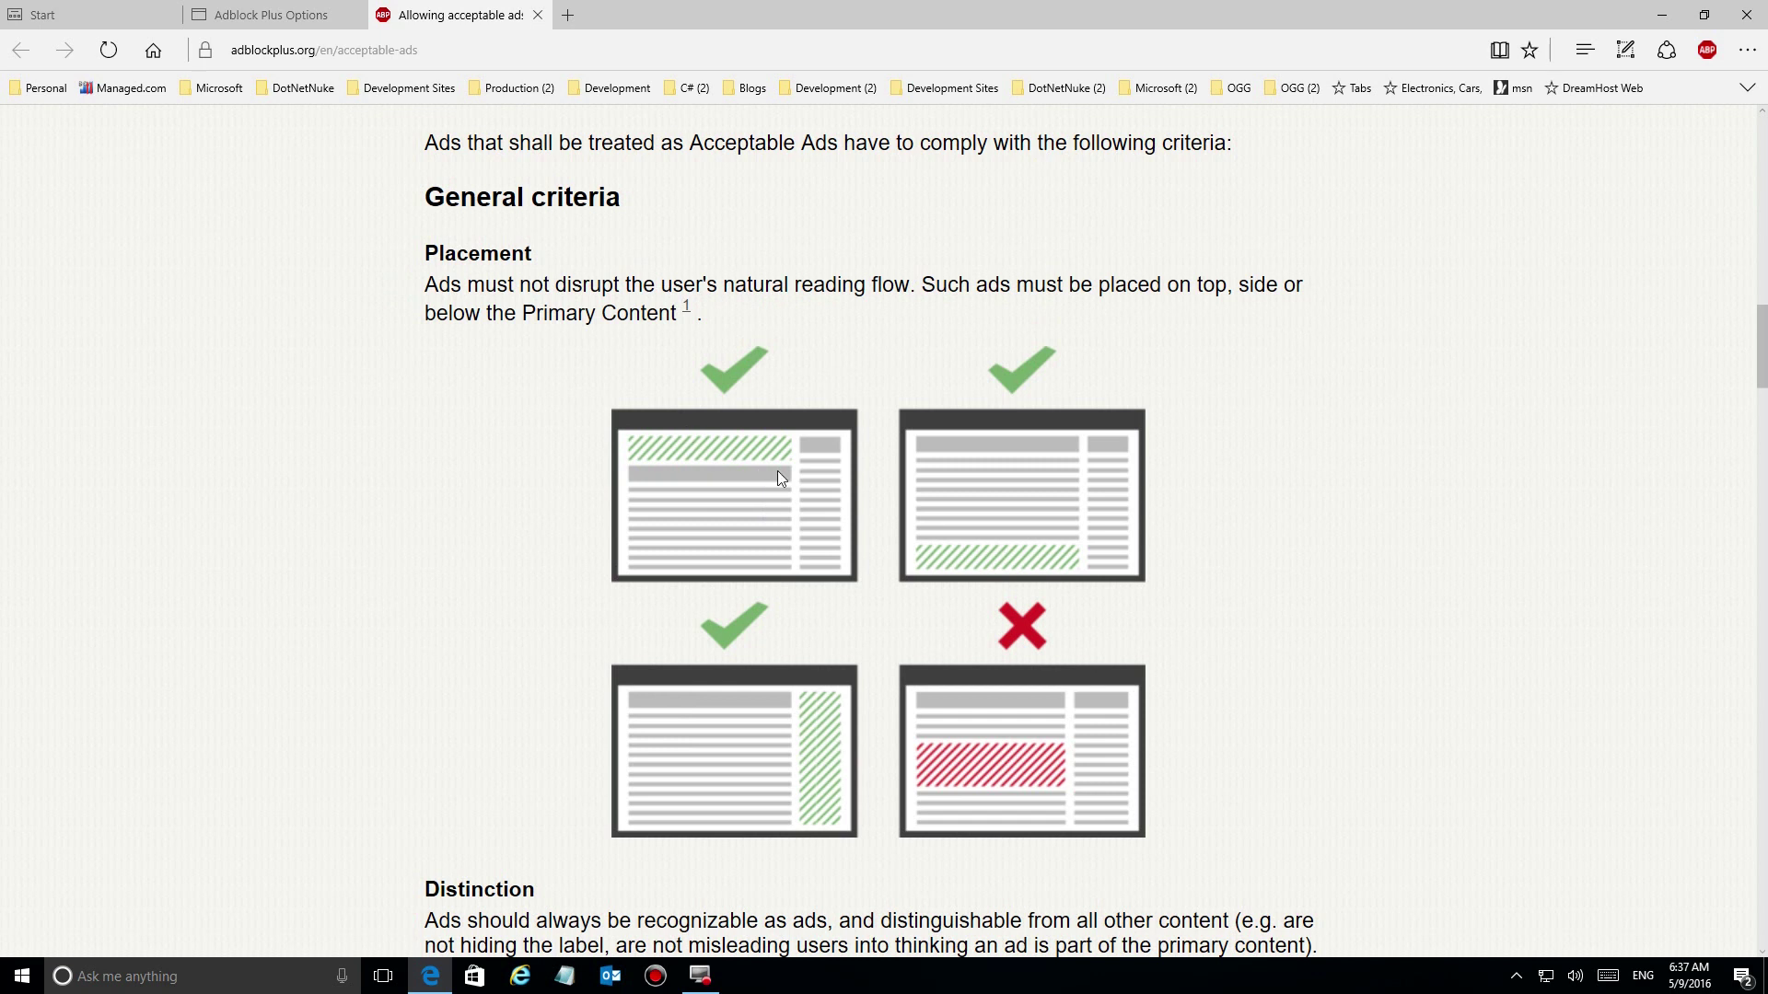
scroll(536, 539, down, 4)
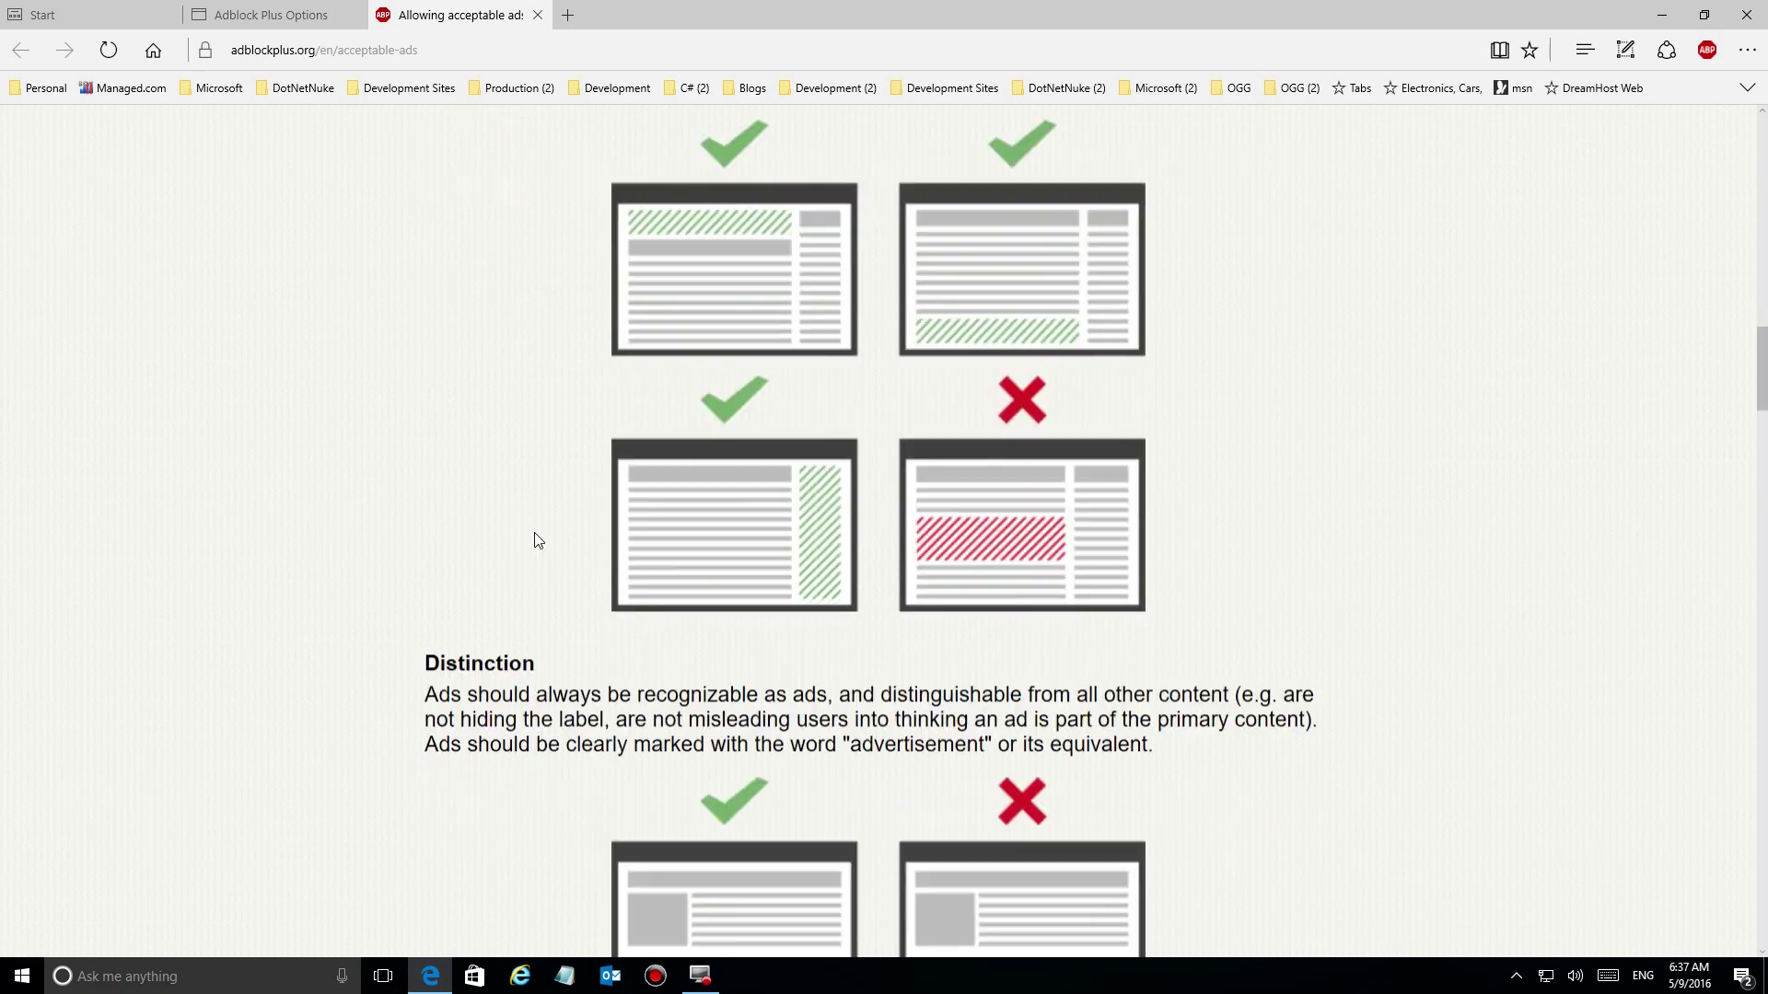
scroll(536, 539, down, 3)
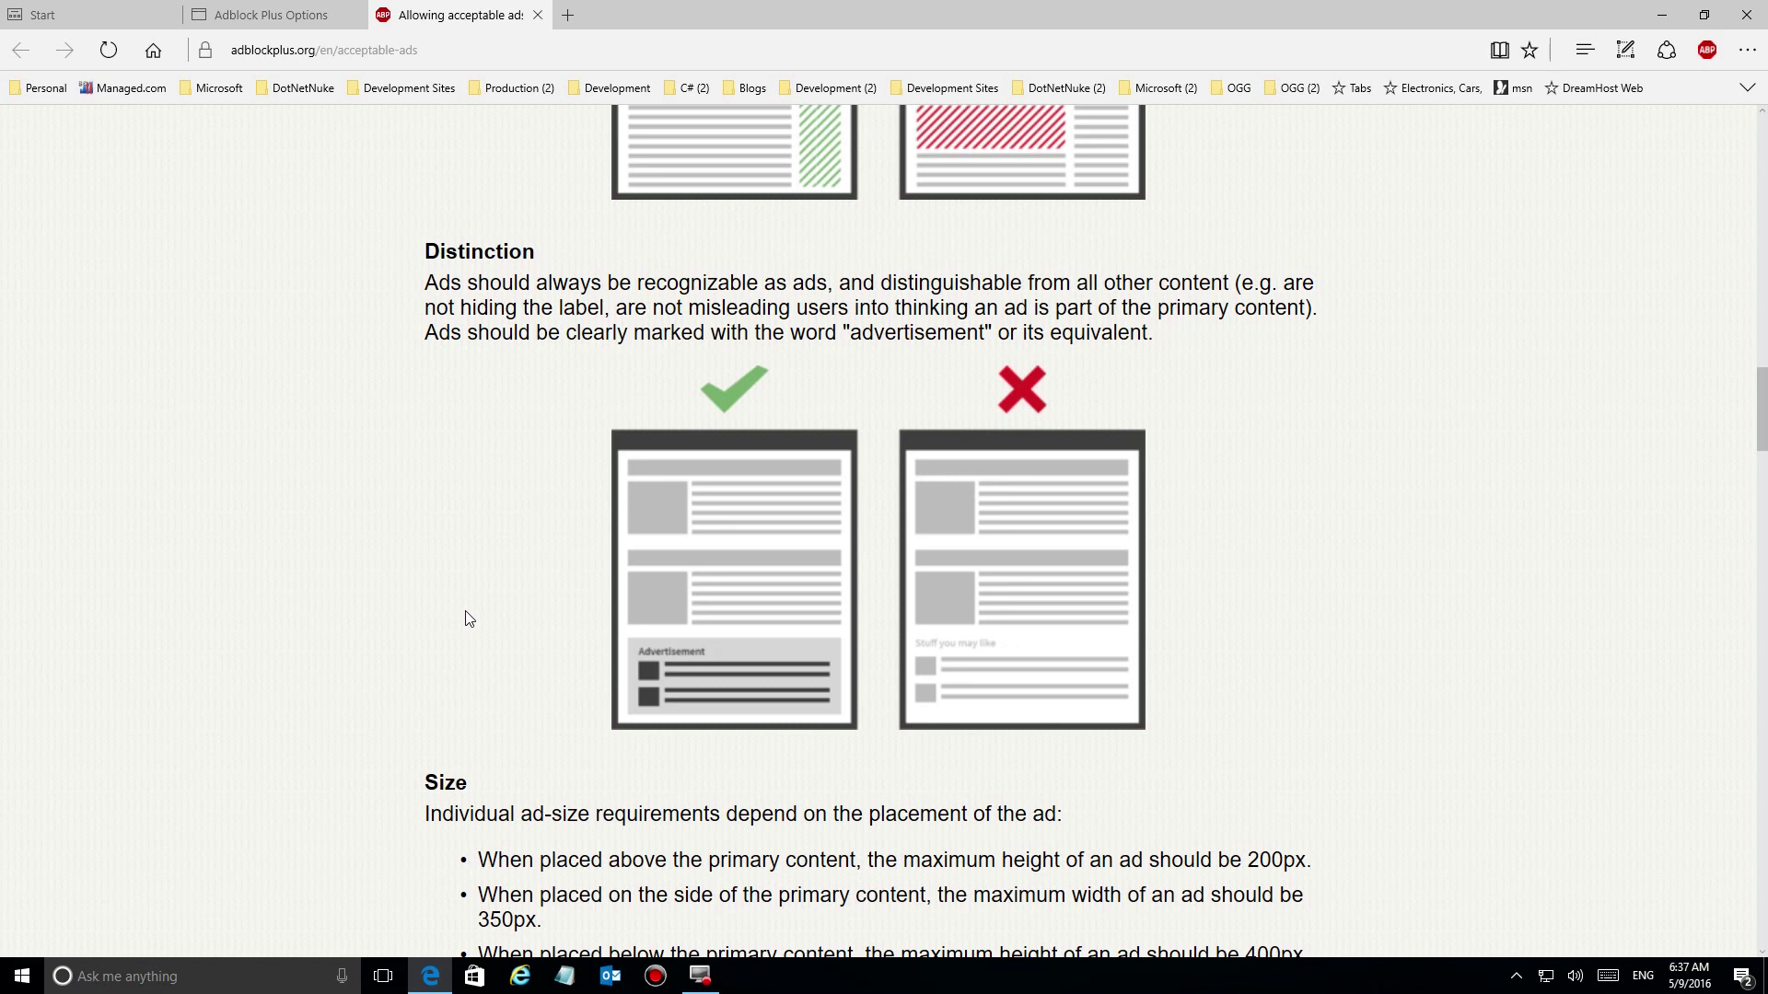
scroll(468, 619, down, 1)
scroll(467, 619, down, 2)
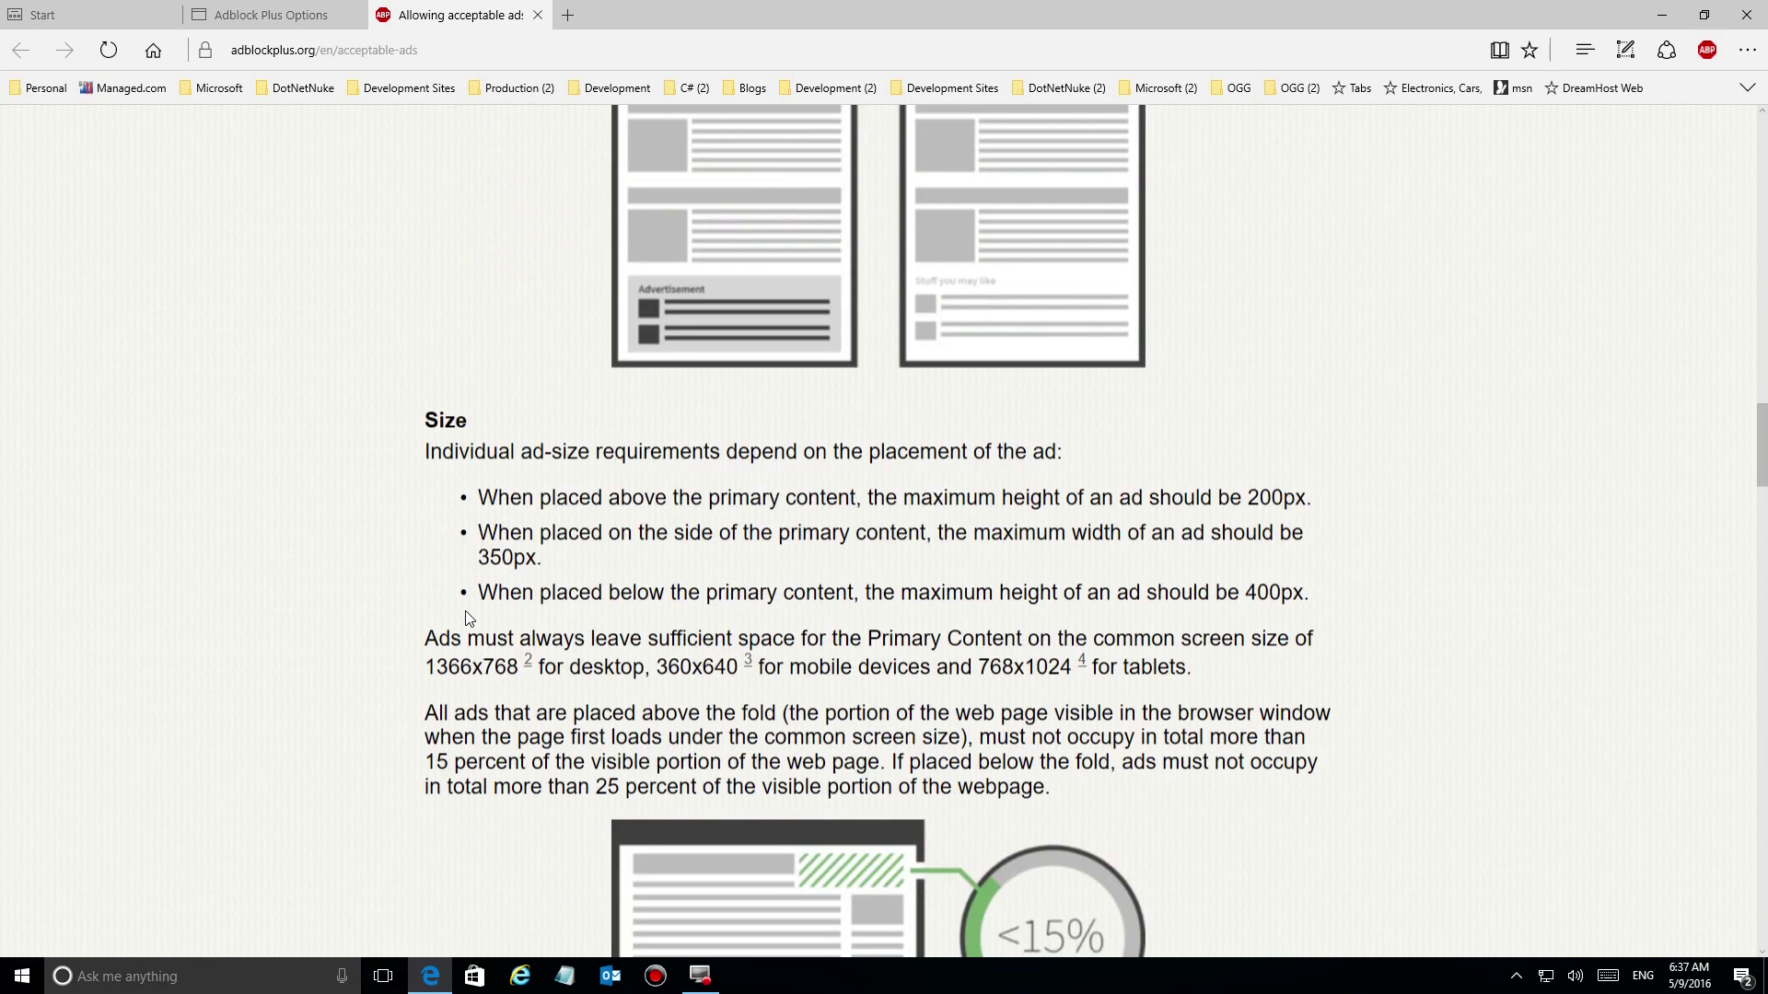
drag(571, 477, 1248, 477)
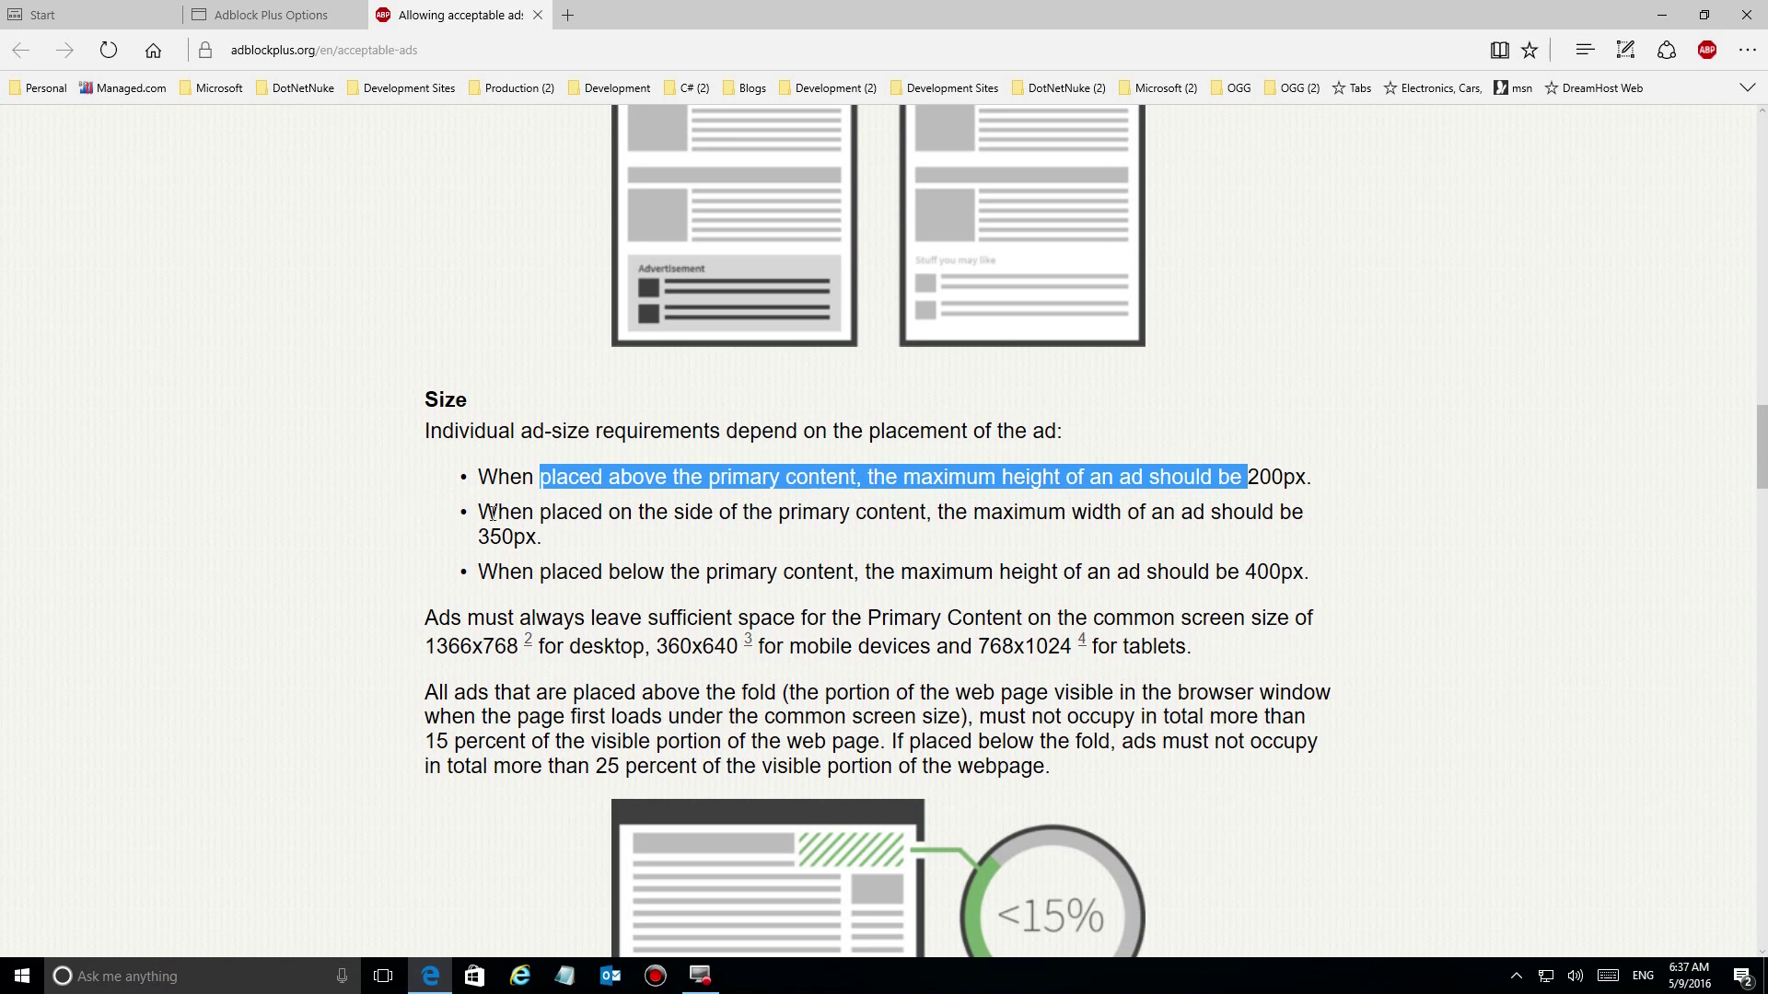
drag(537, 536, 479, 513)
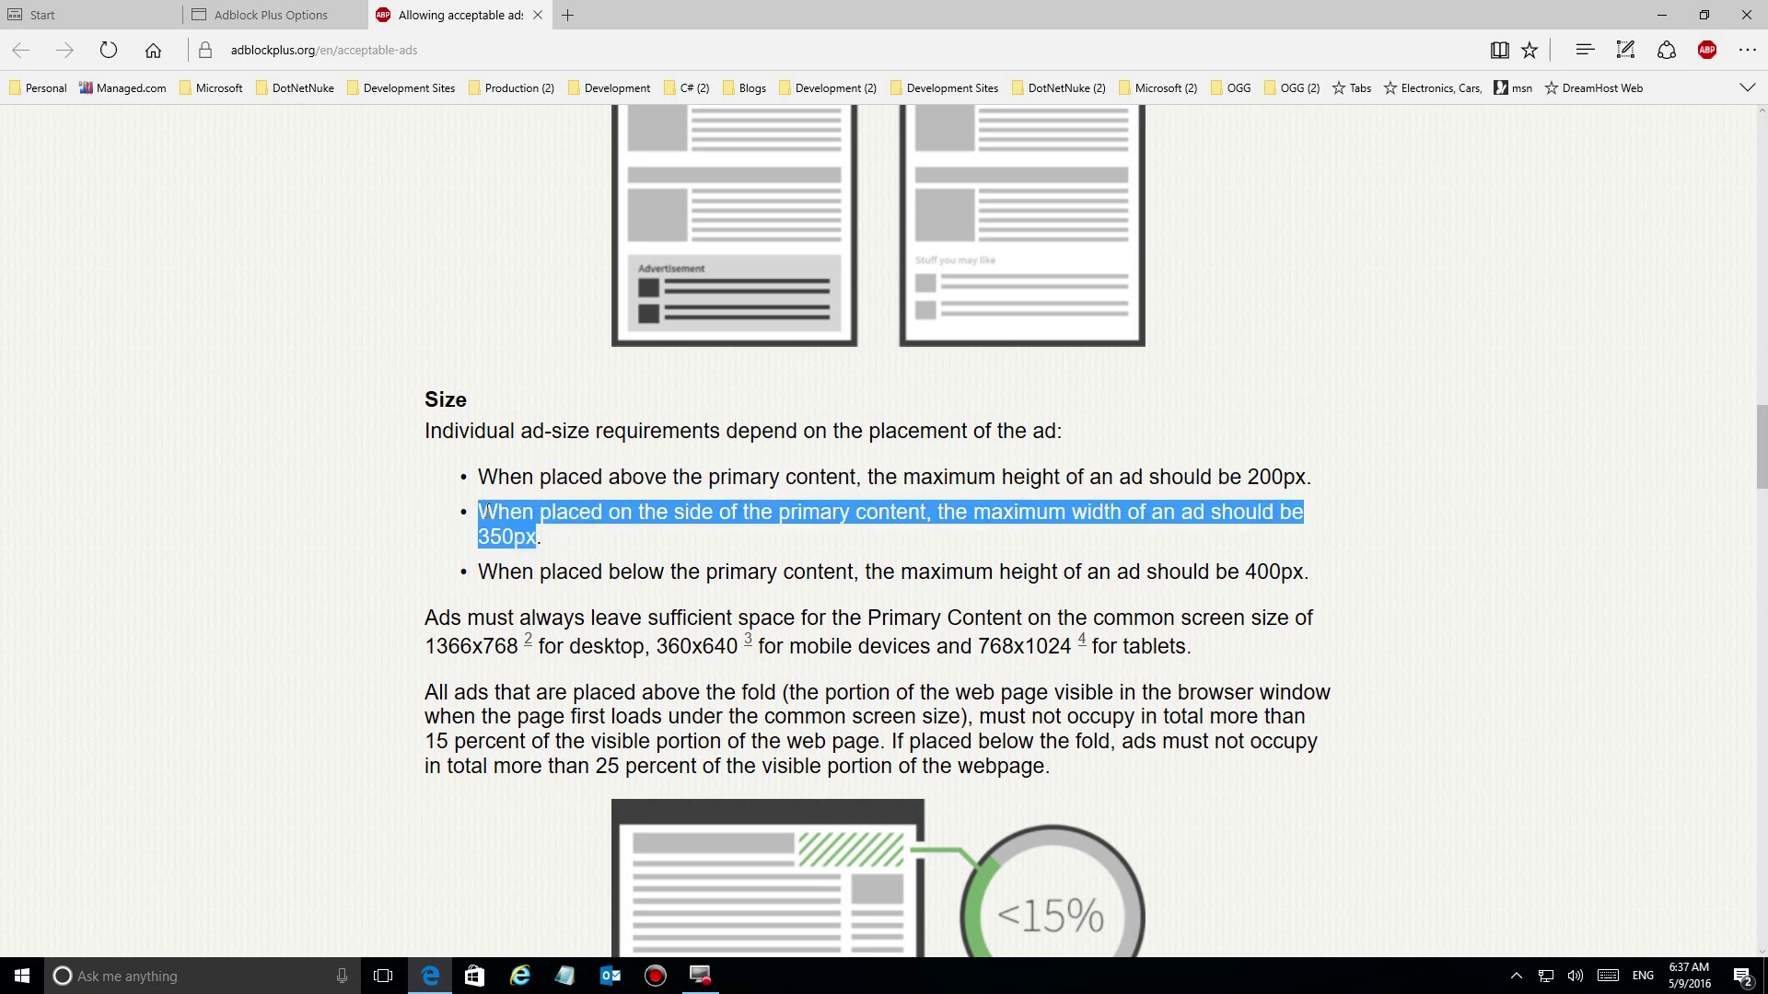
click(358, 521)
Read the 400px-height Size rule and the requirement about space for Primary Content
scroll(357, 519, down, 1)
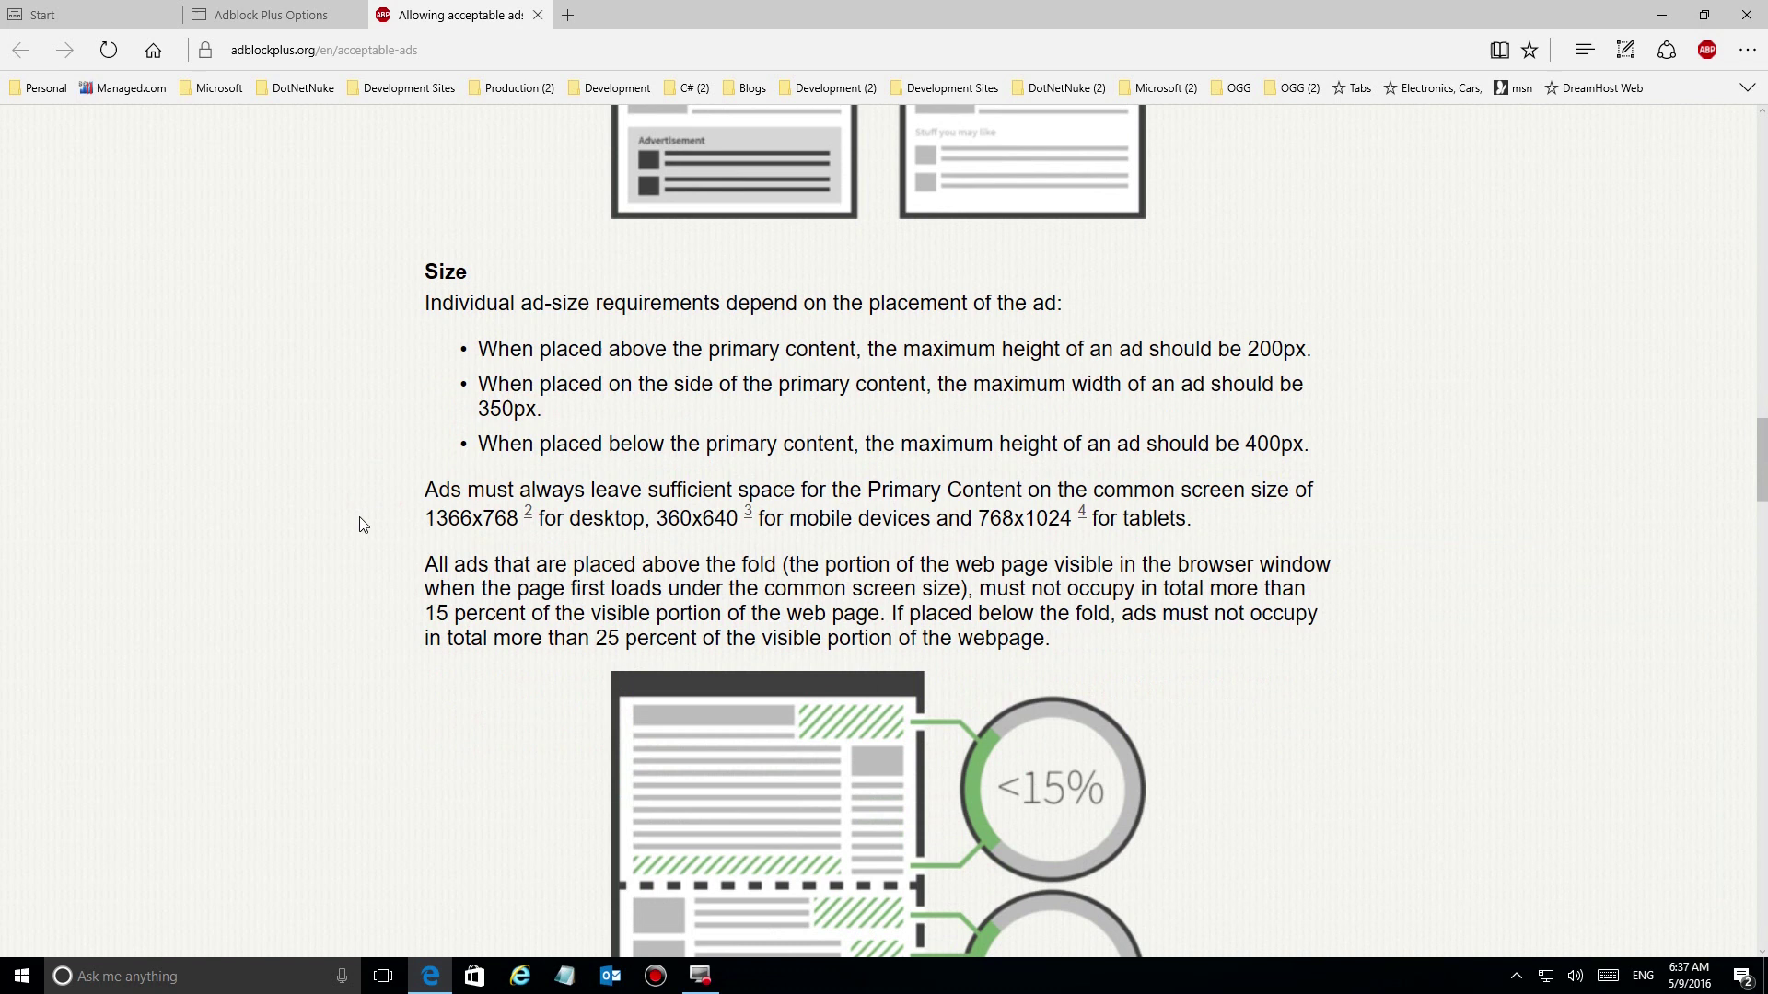
click(504, 444)
drag(1053, 406, 1304, 443)
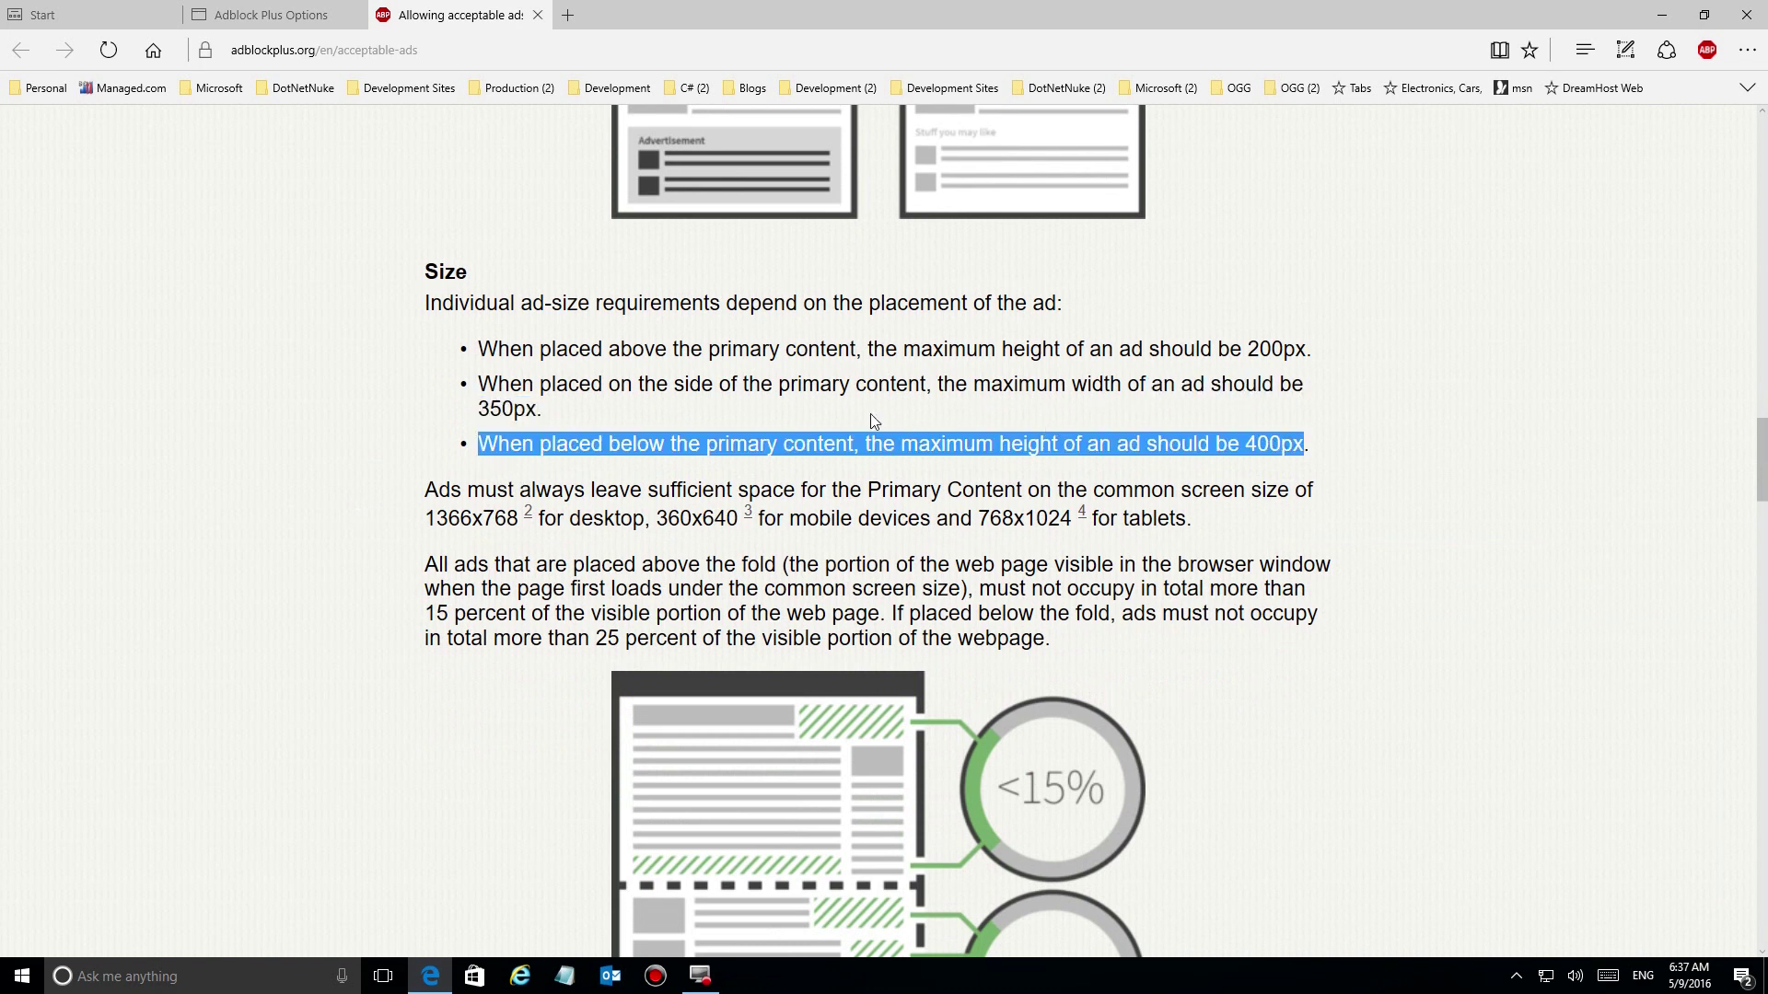
click(471, 490)
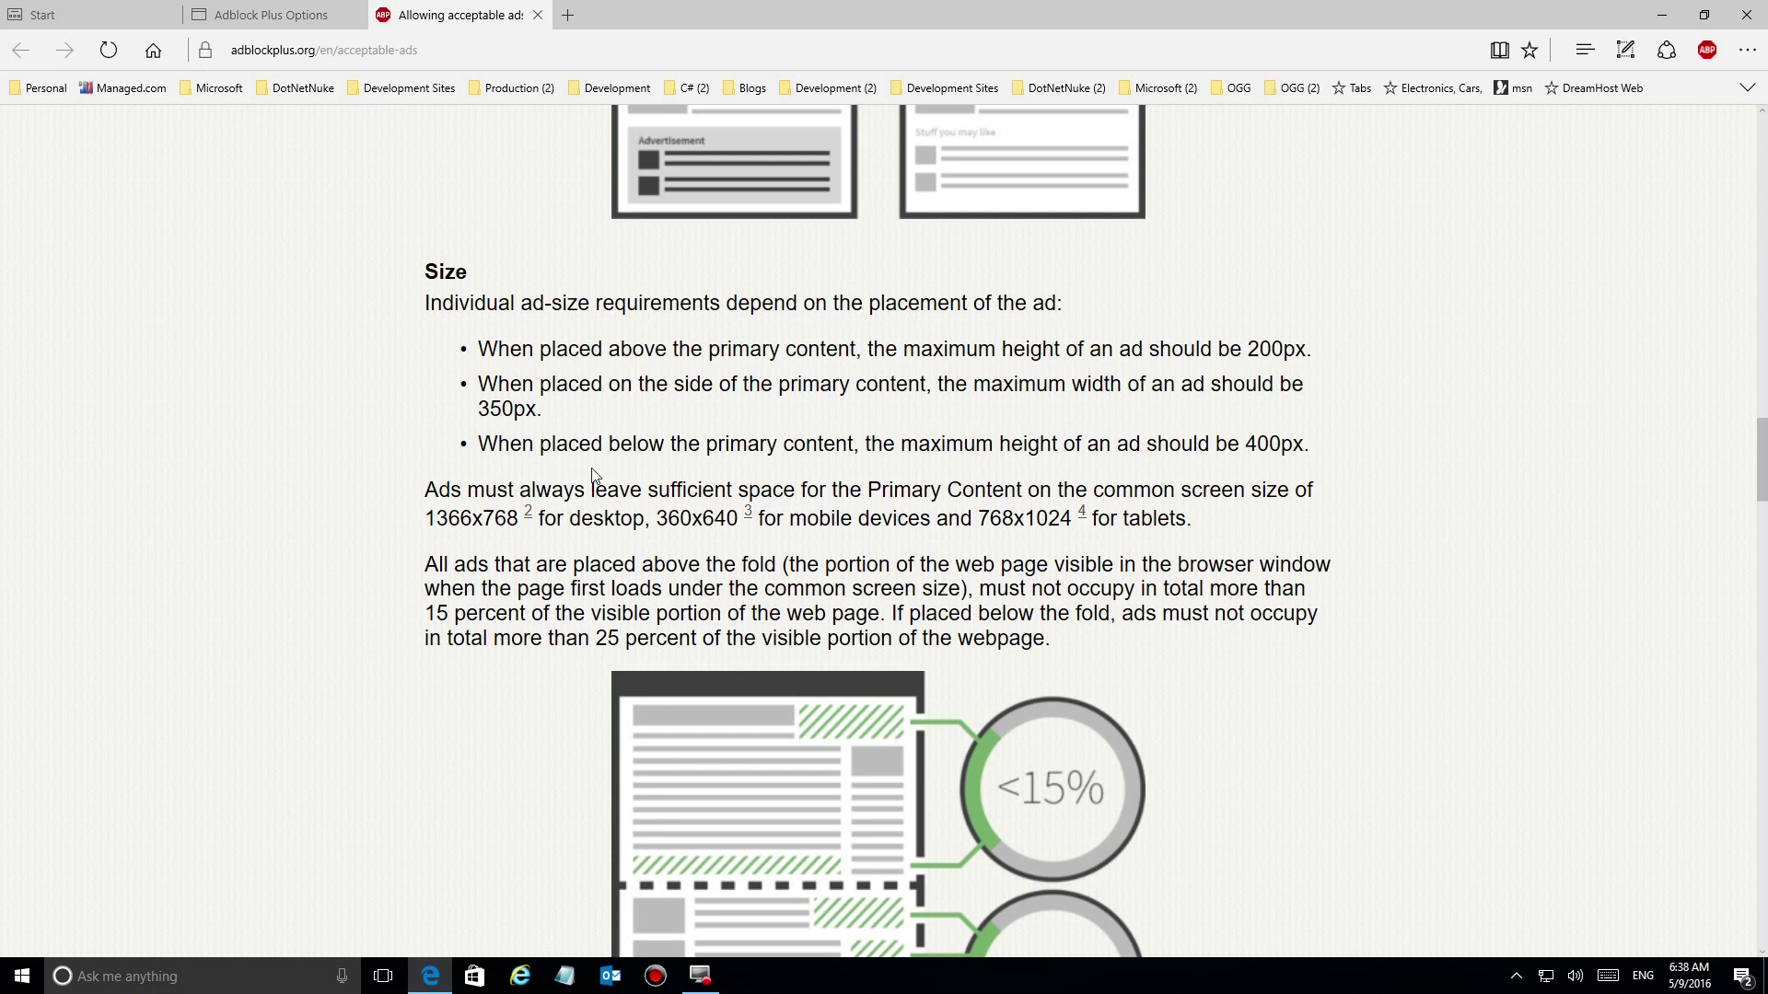
drag(424, 489, 1298, 495)
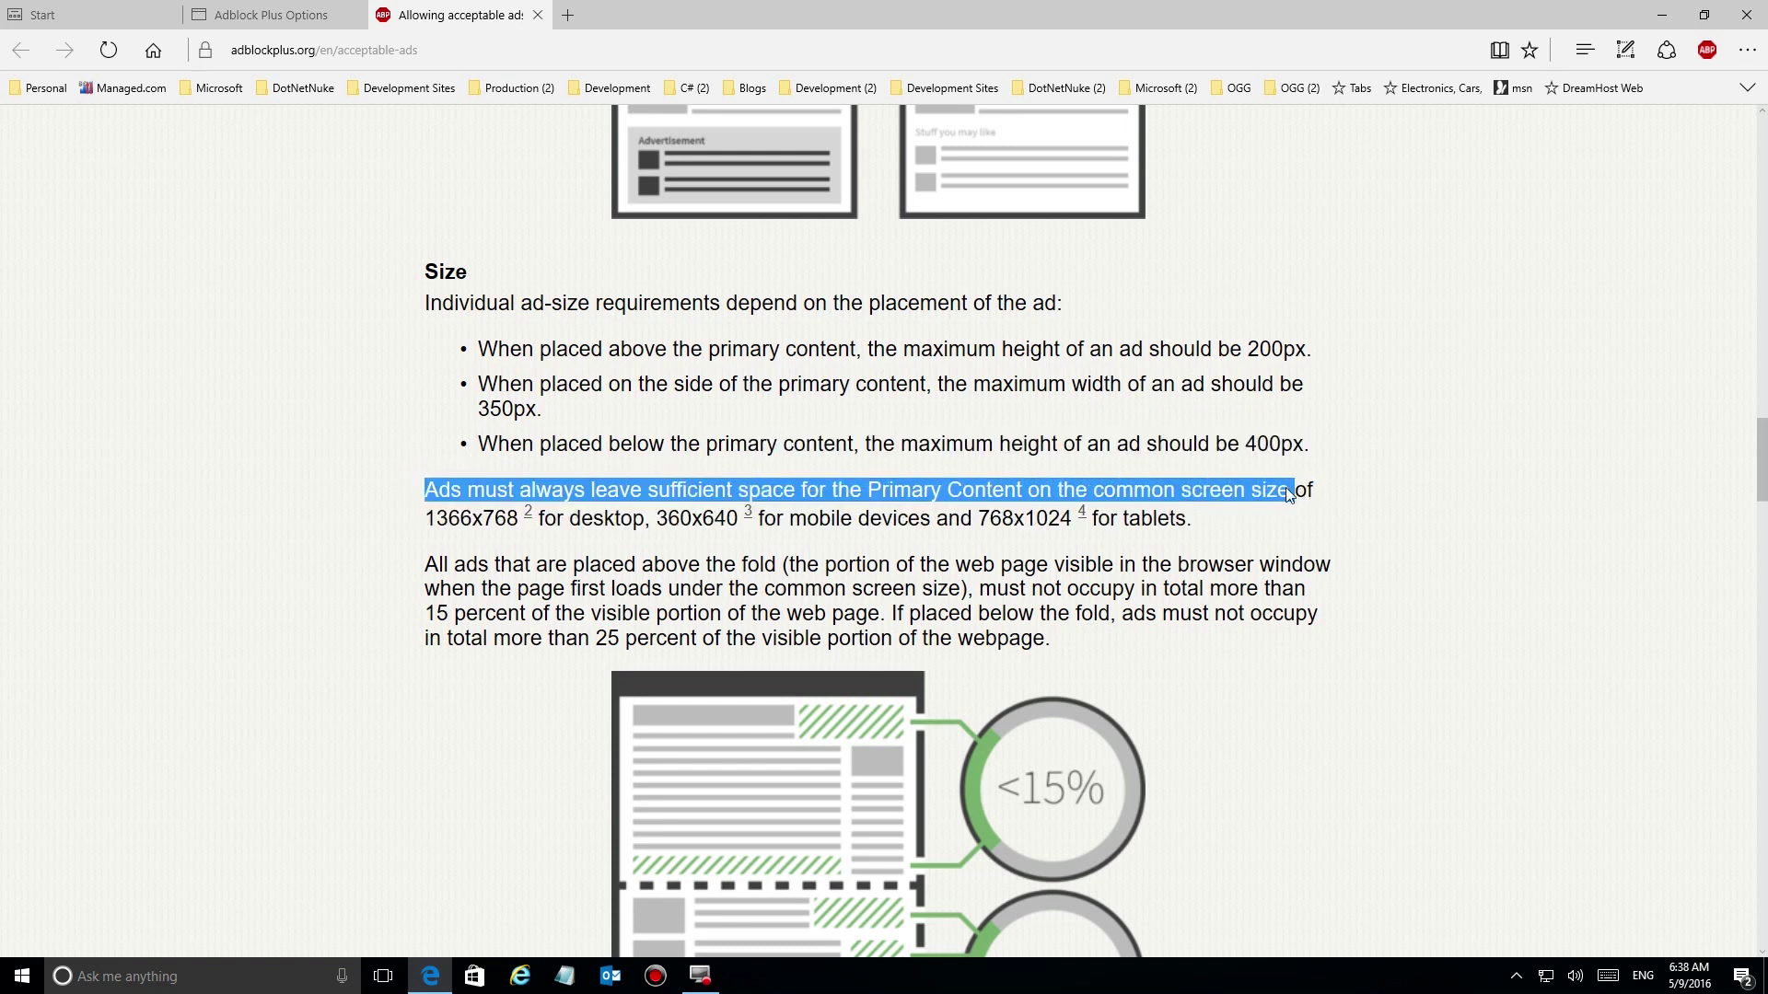
click(340, 519)
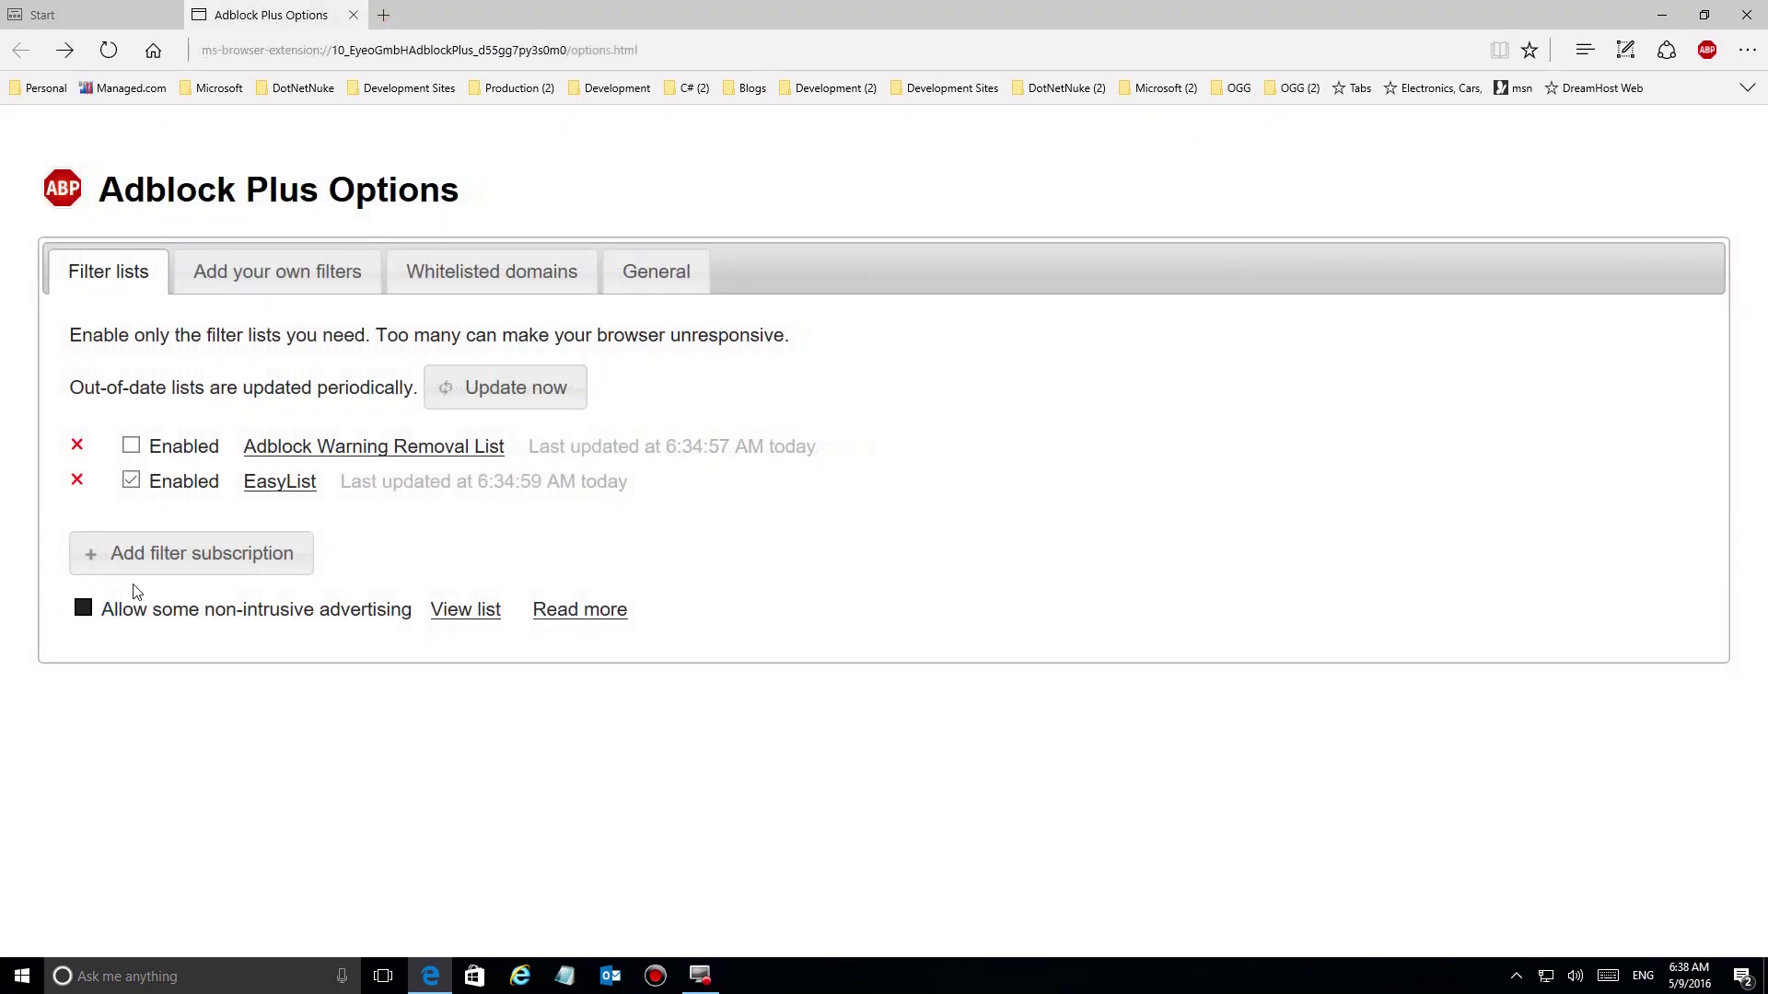
Follow the Adblock Warning Removal List link and scroll through the filter list page it opens
click(352, 455)
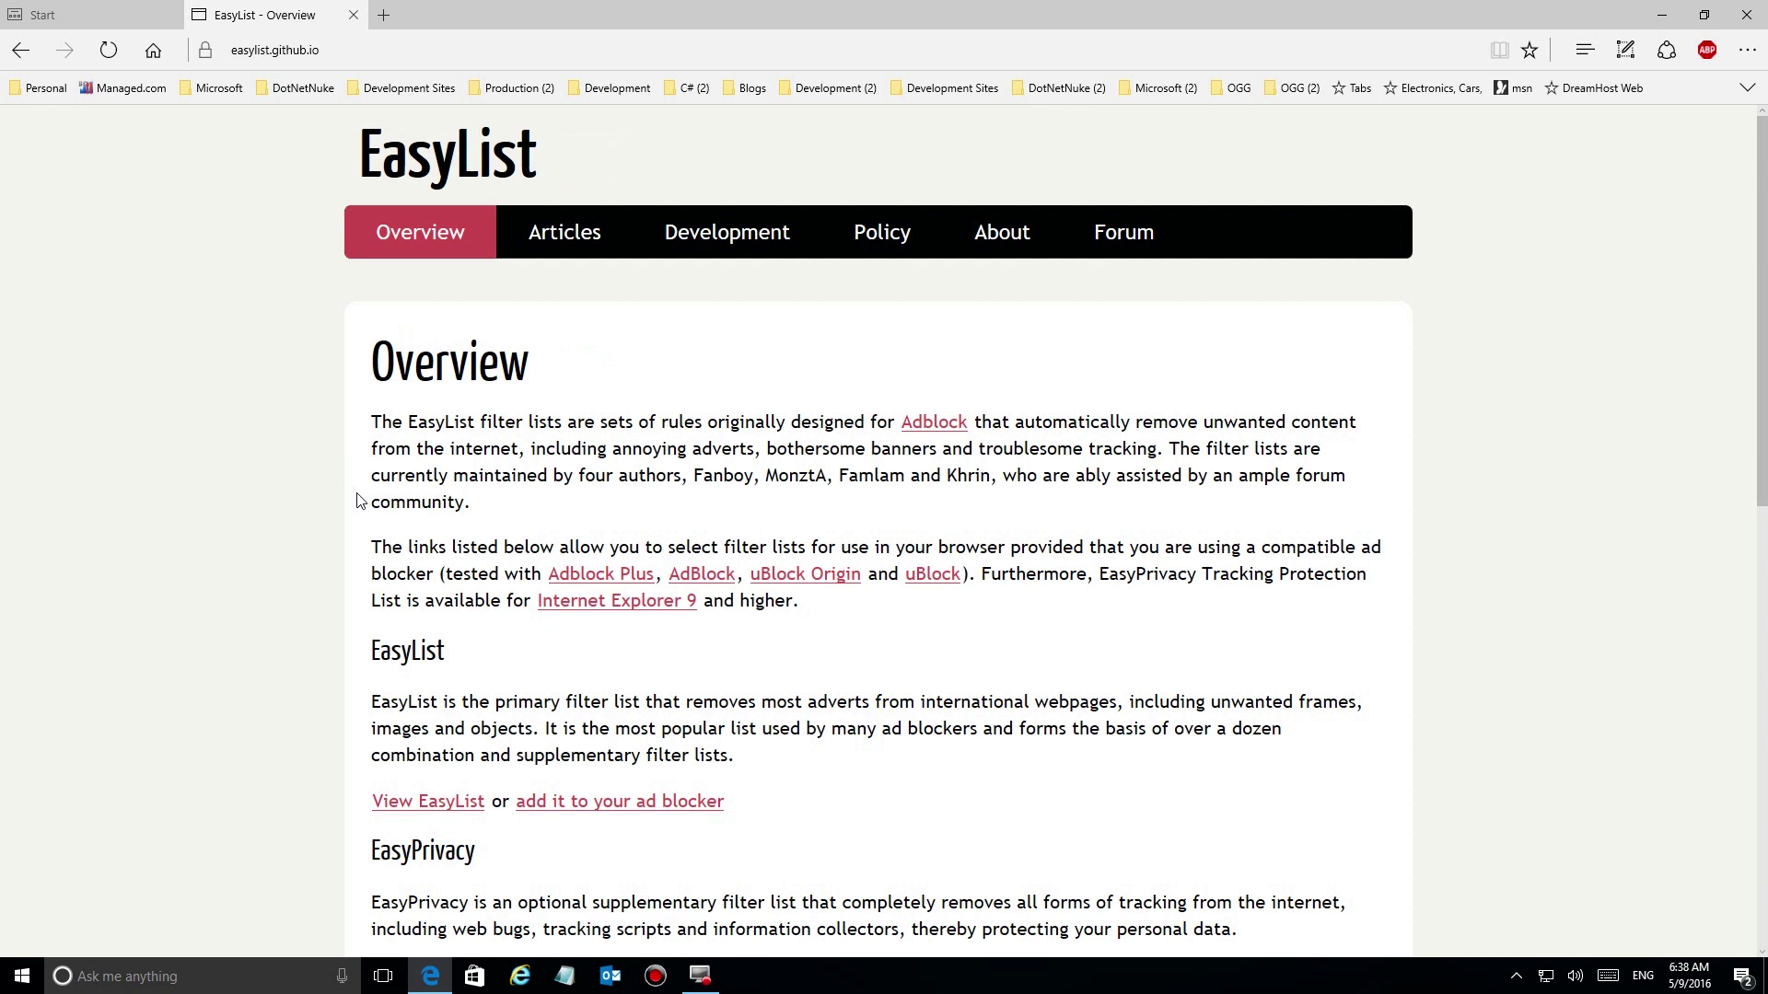
scroll(528, 710, down, 3)
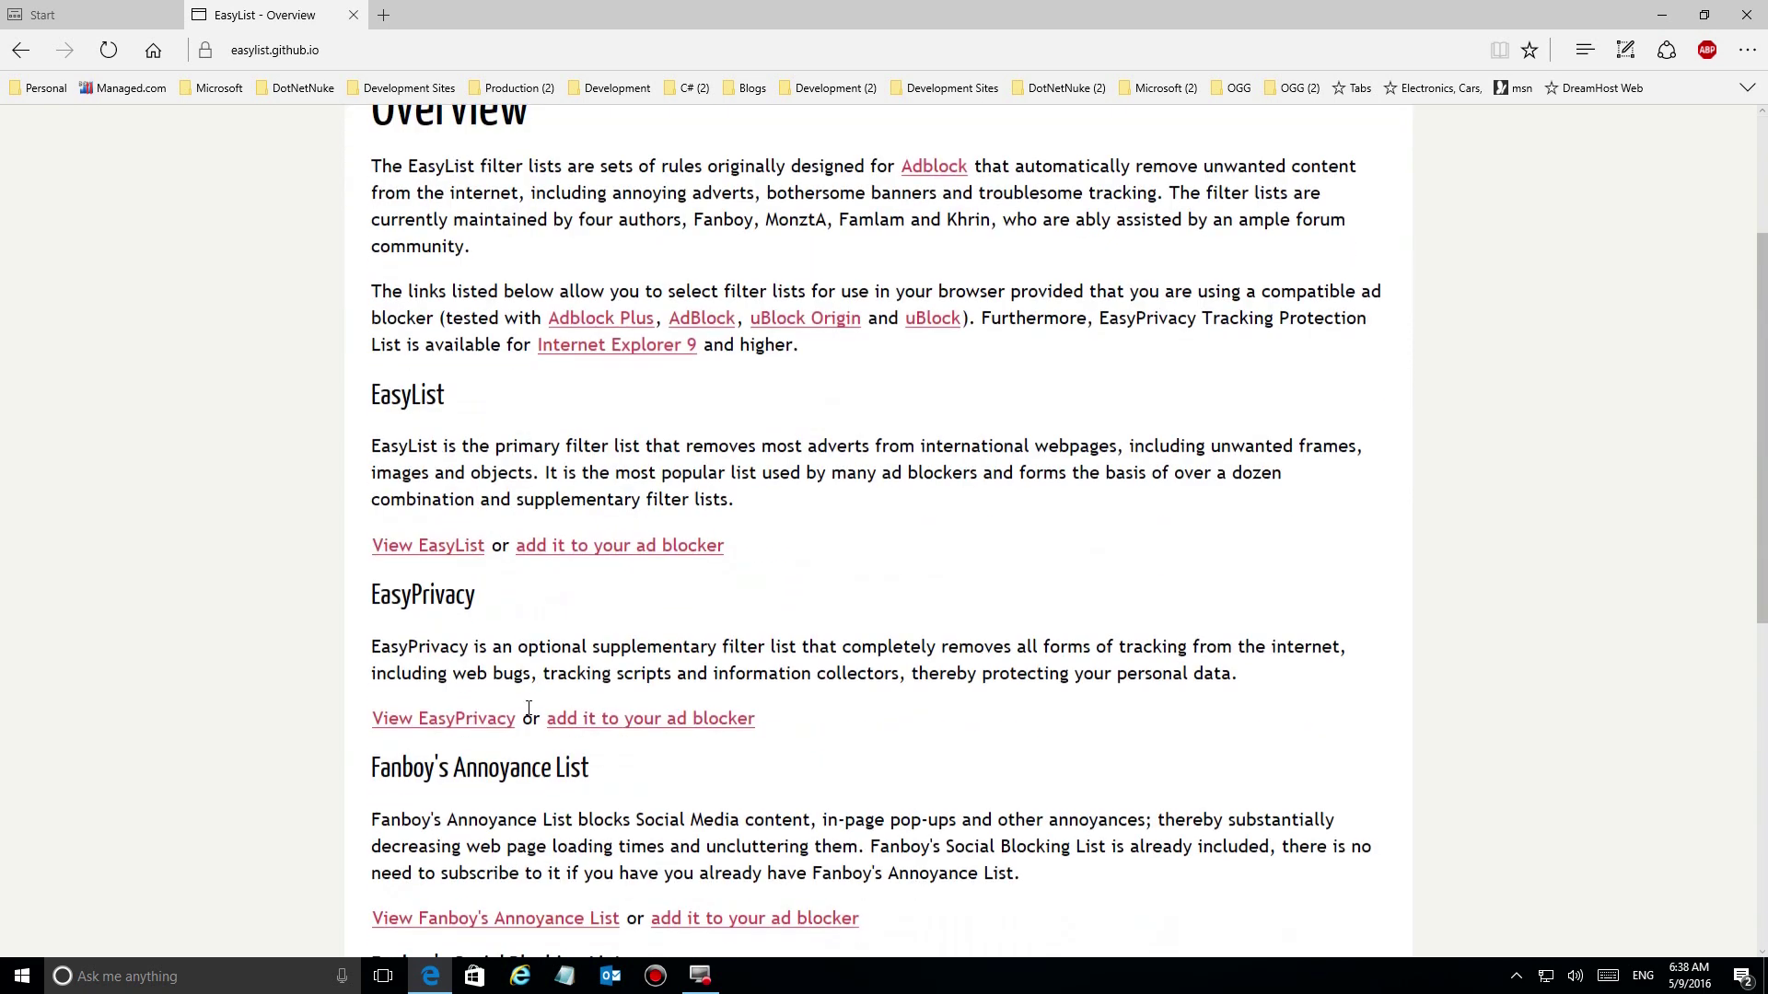
scroll(528, 710, down, 3)
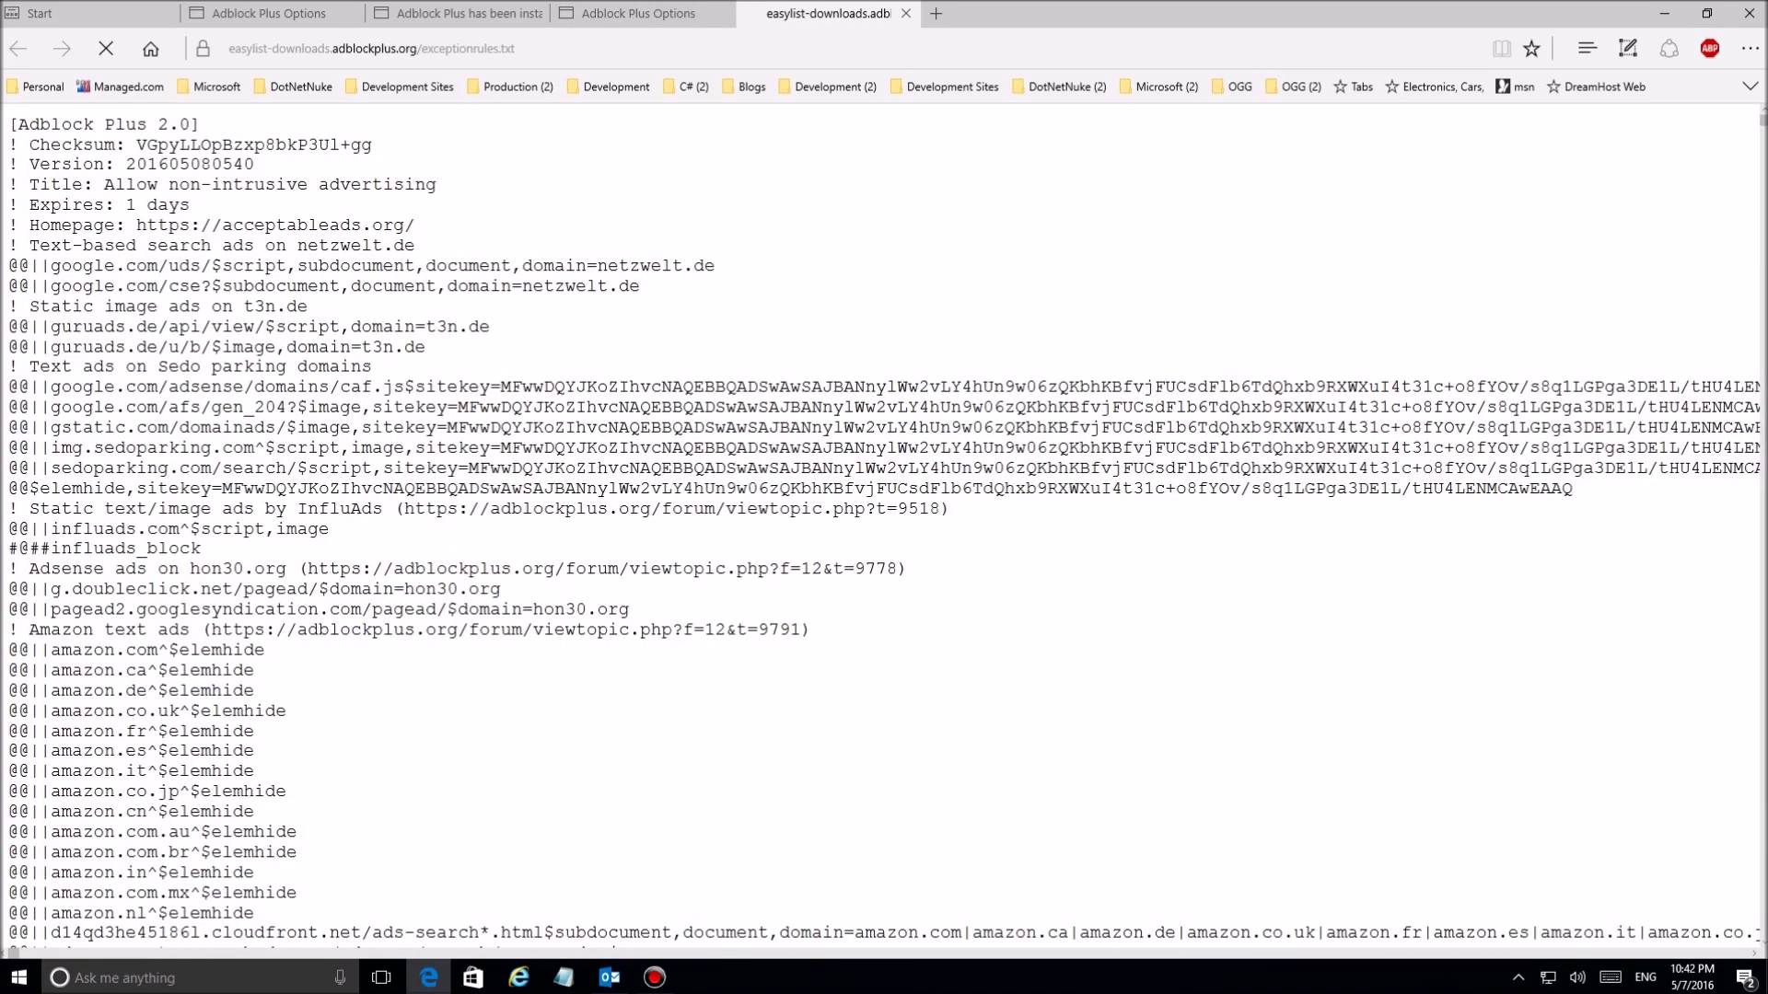
scroll(884, 525, down, 4)
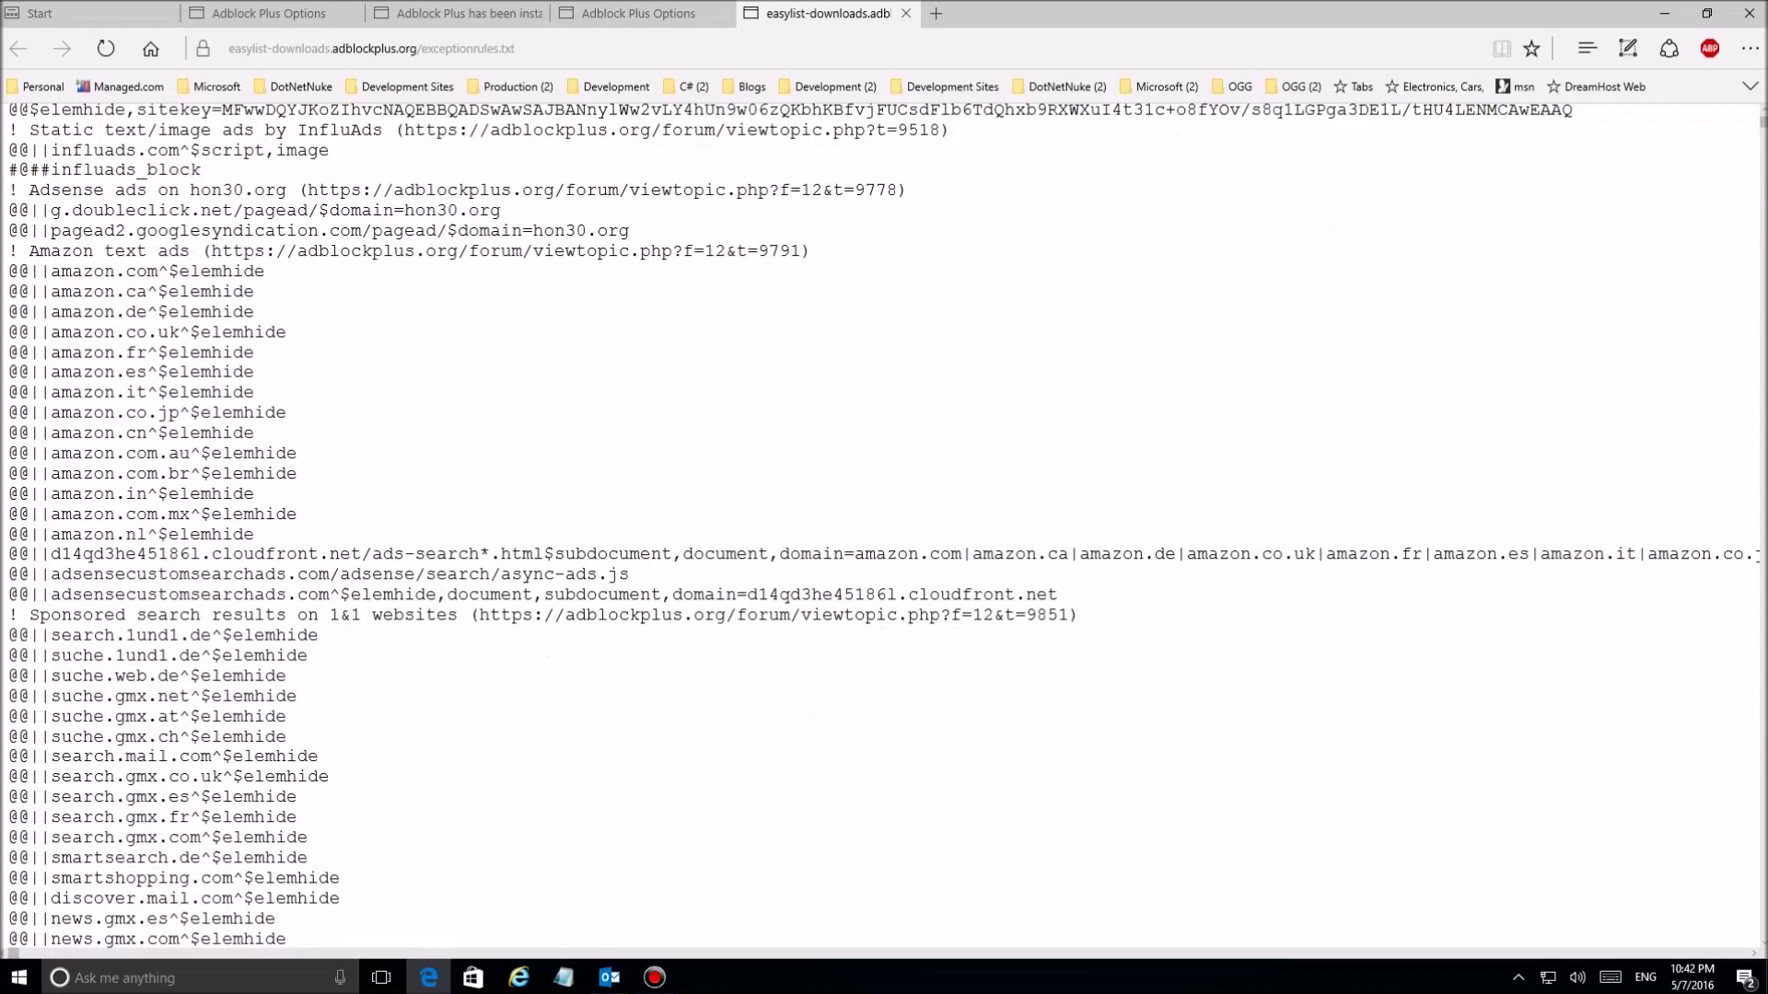
scroll(884, 525, up, 4)
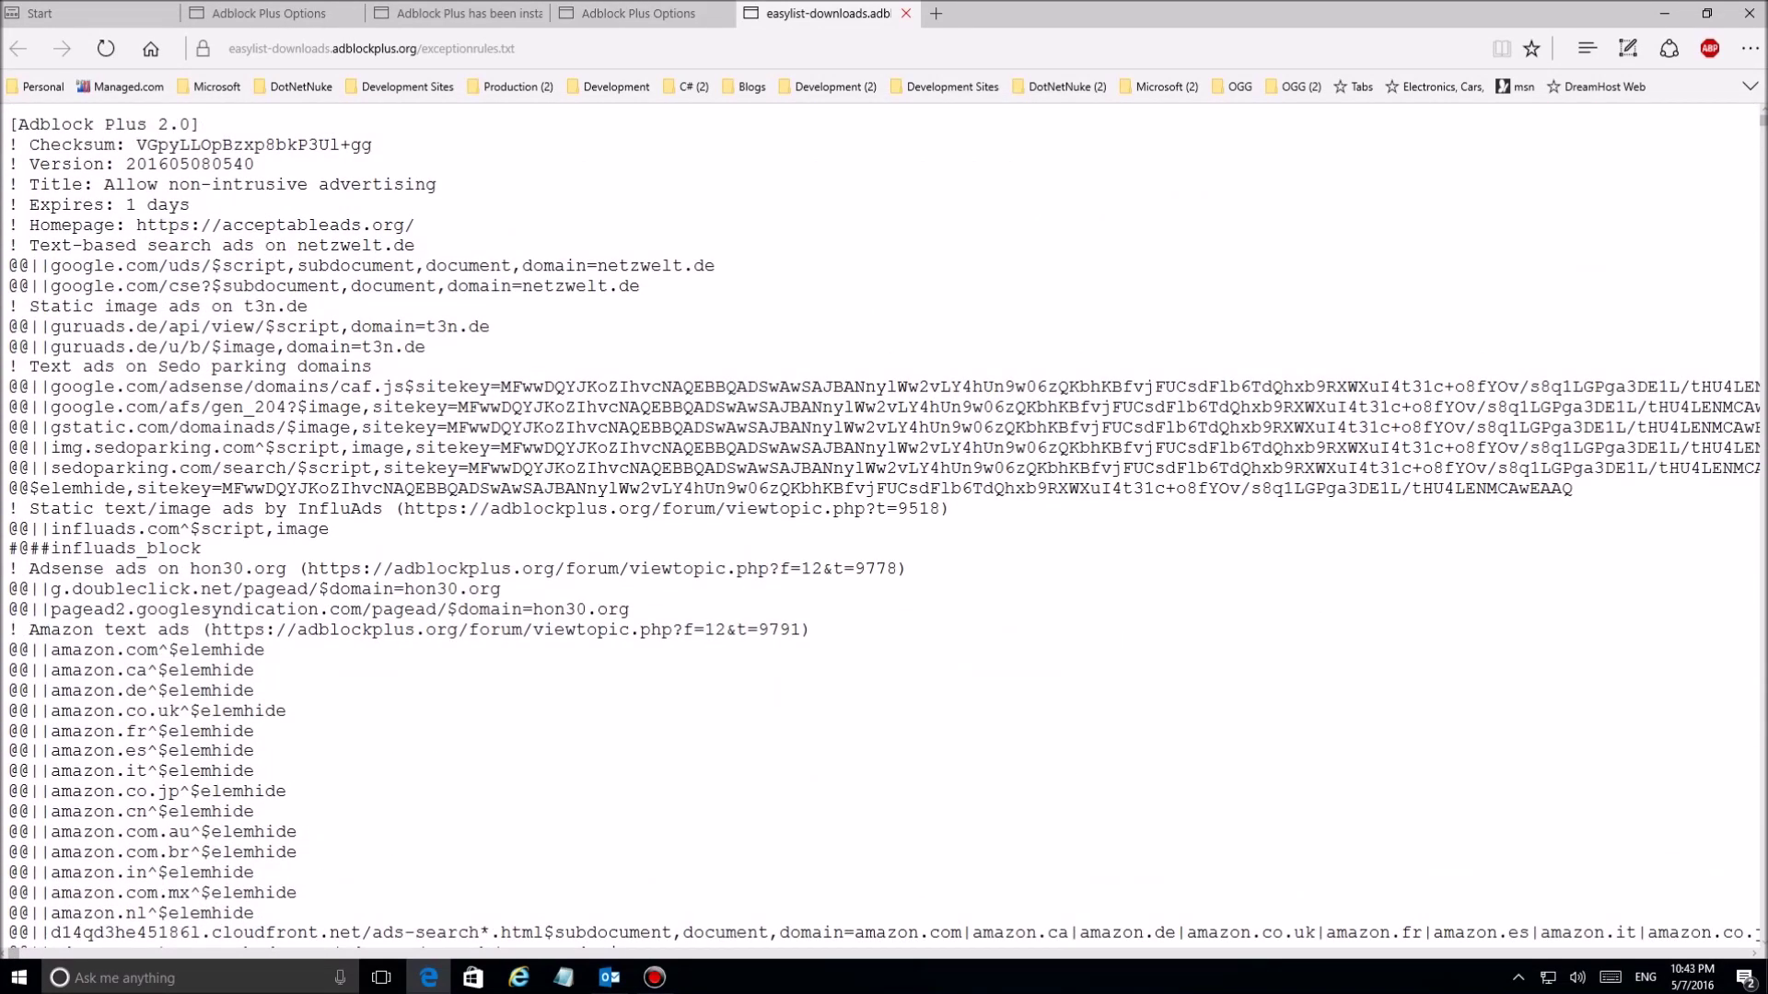
scroll(883, 524, down, 4)
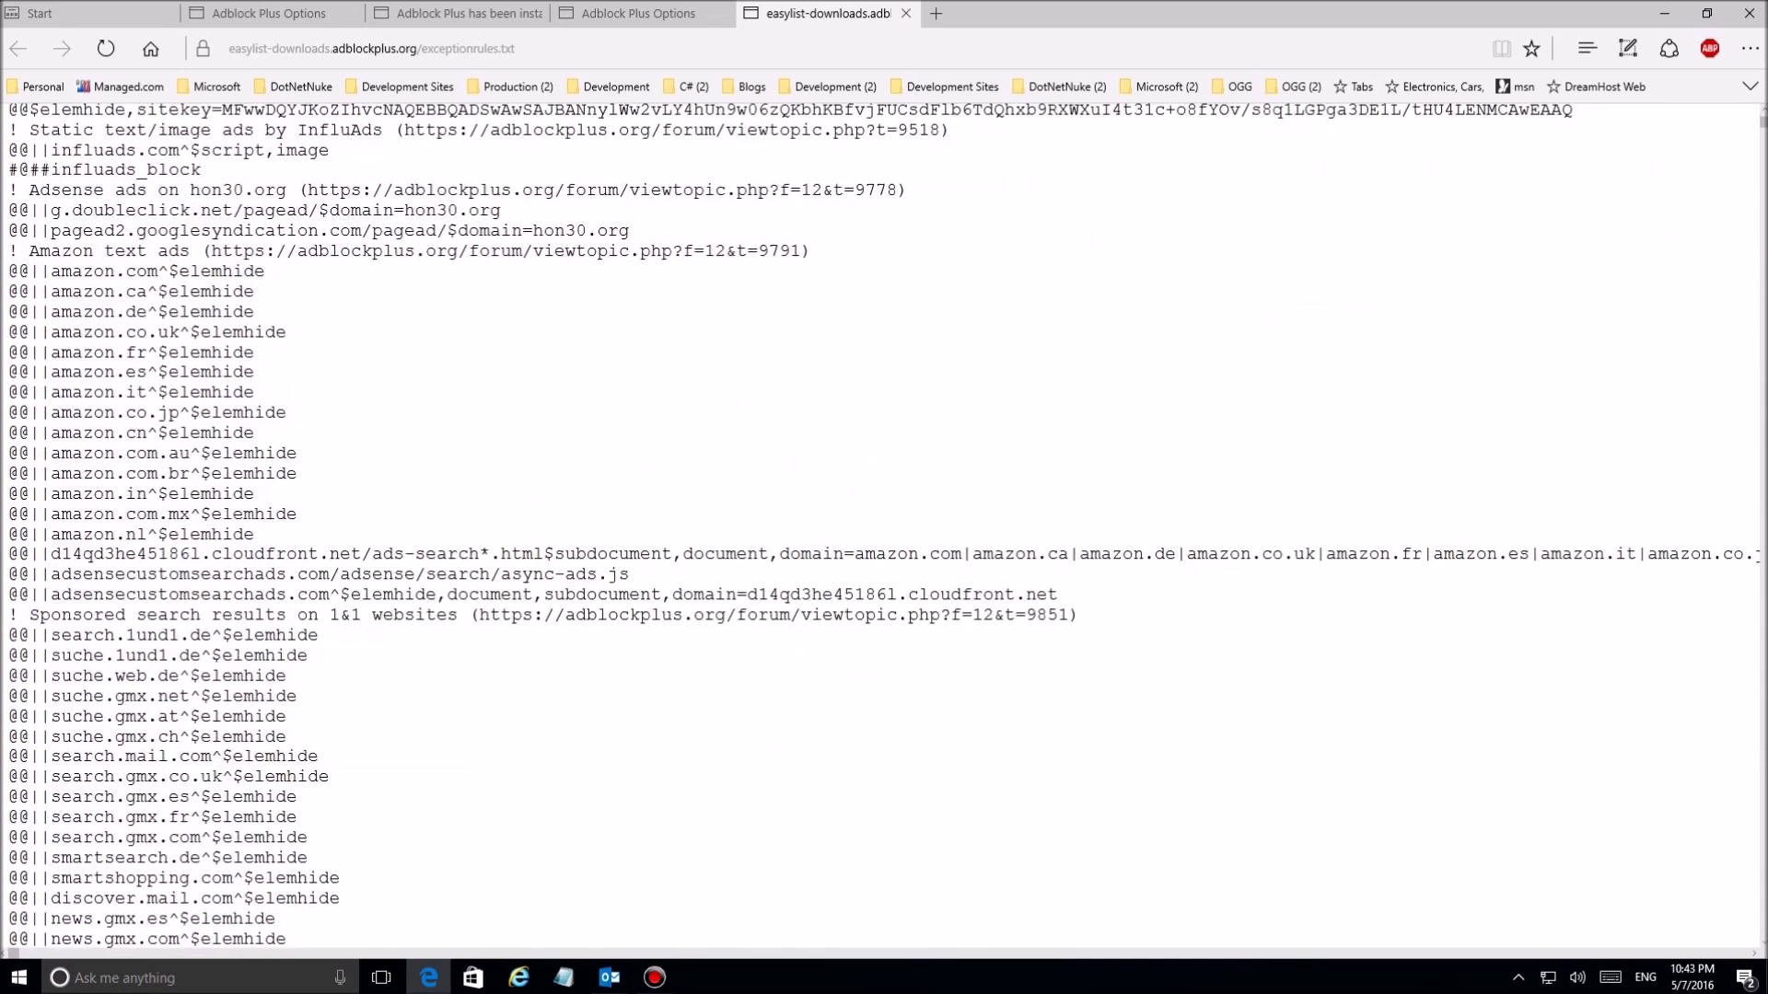
drag(9, 270, 296, 454)
scroll(884, 524, down, 4)
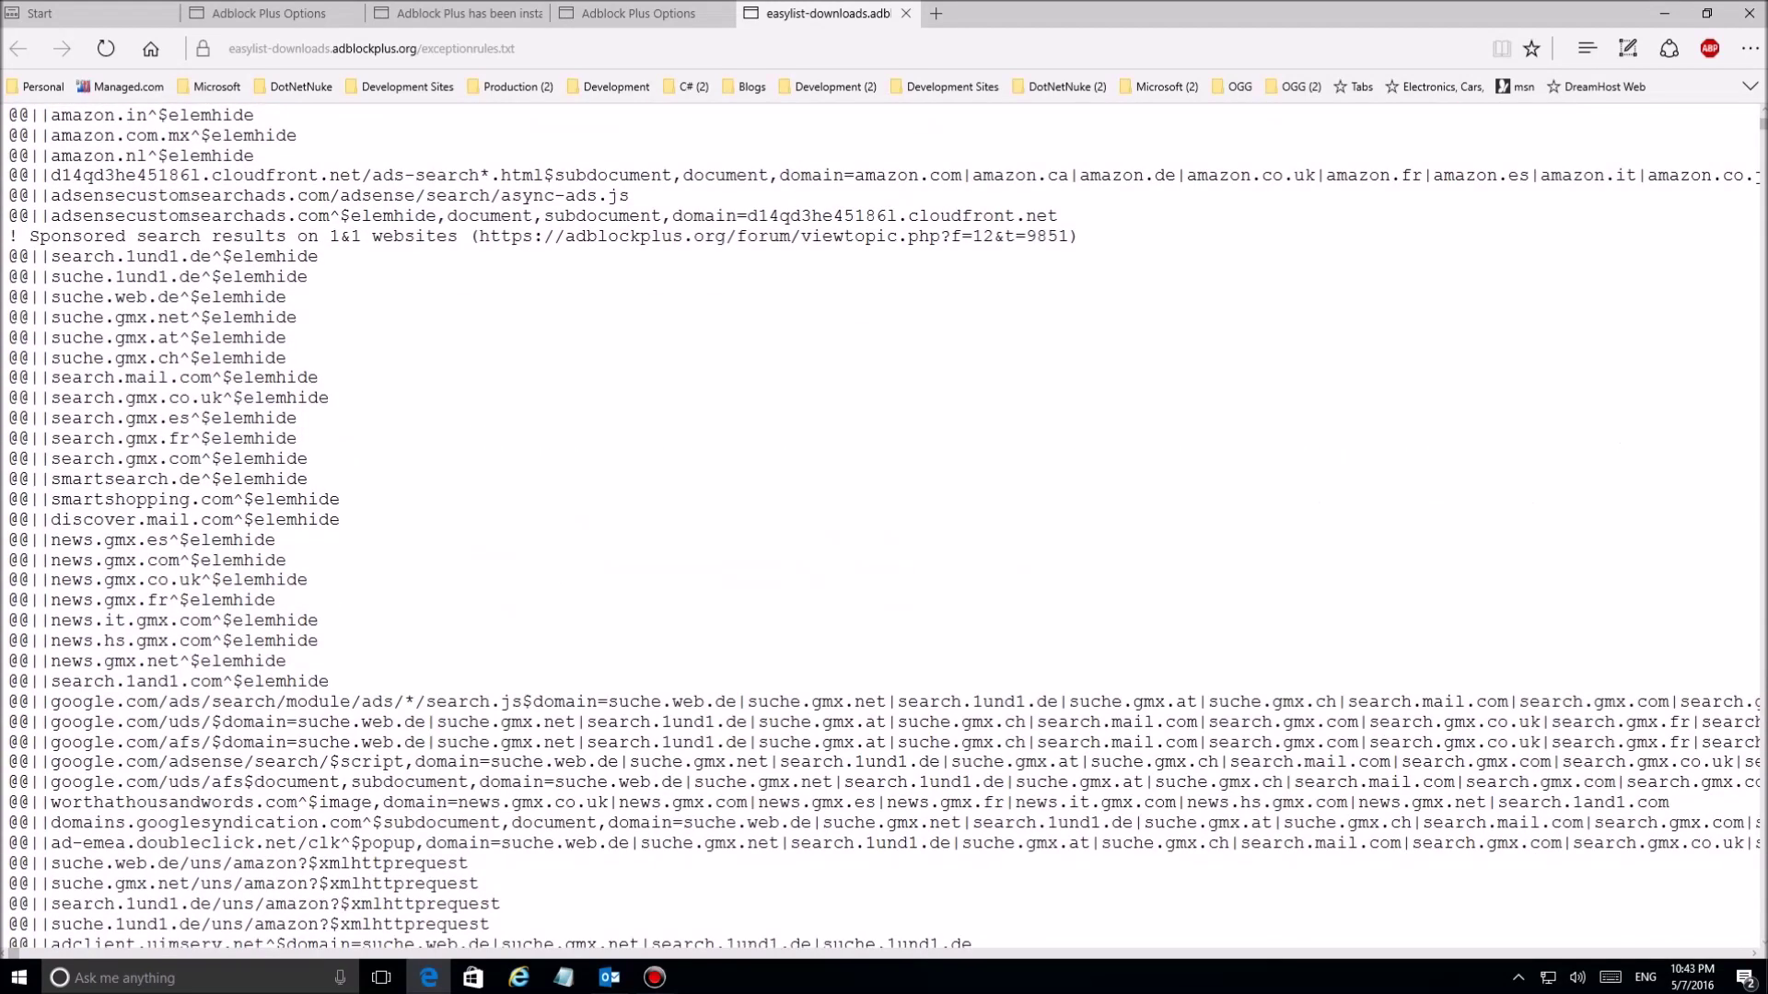
scroll(884, 525, down, 3)
scroll(884, 525, down, 8)
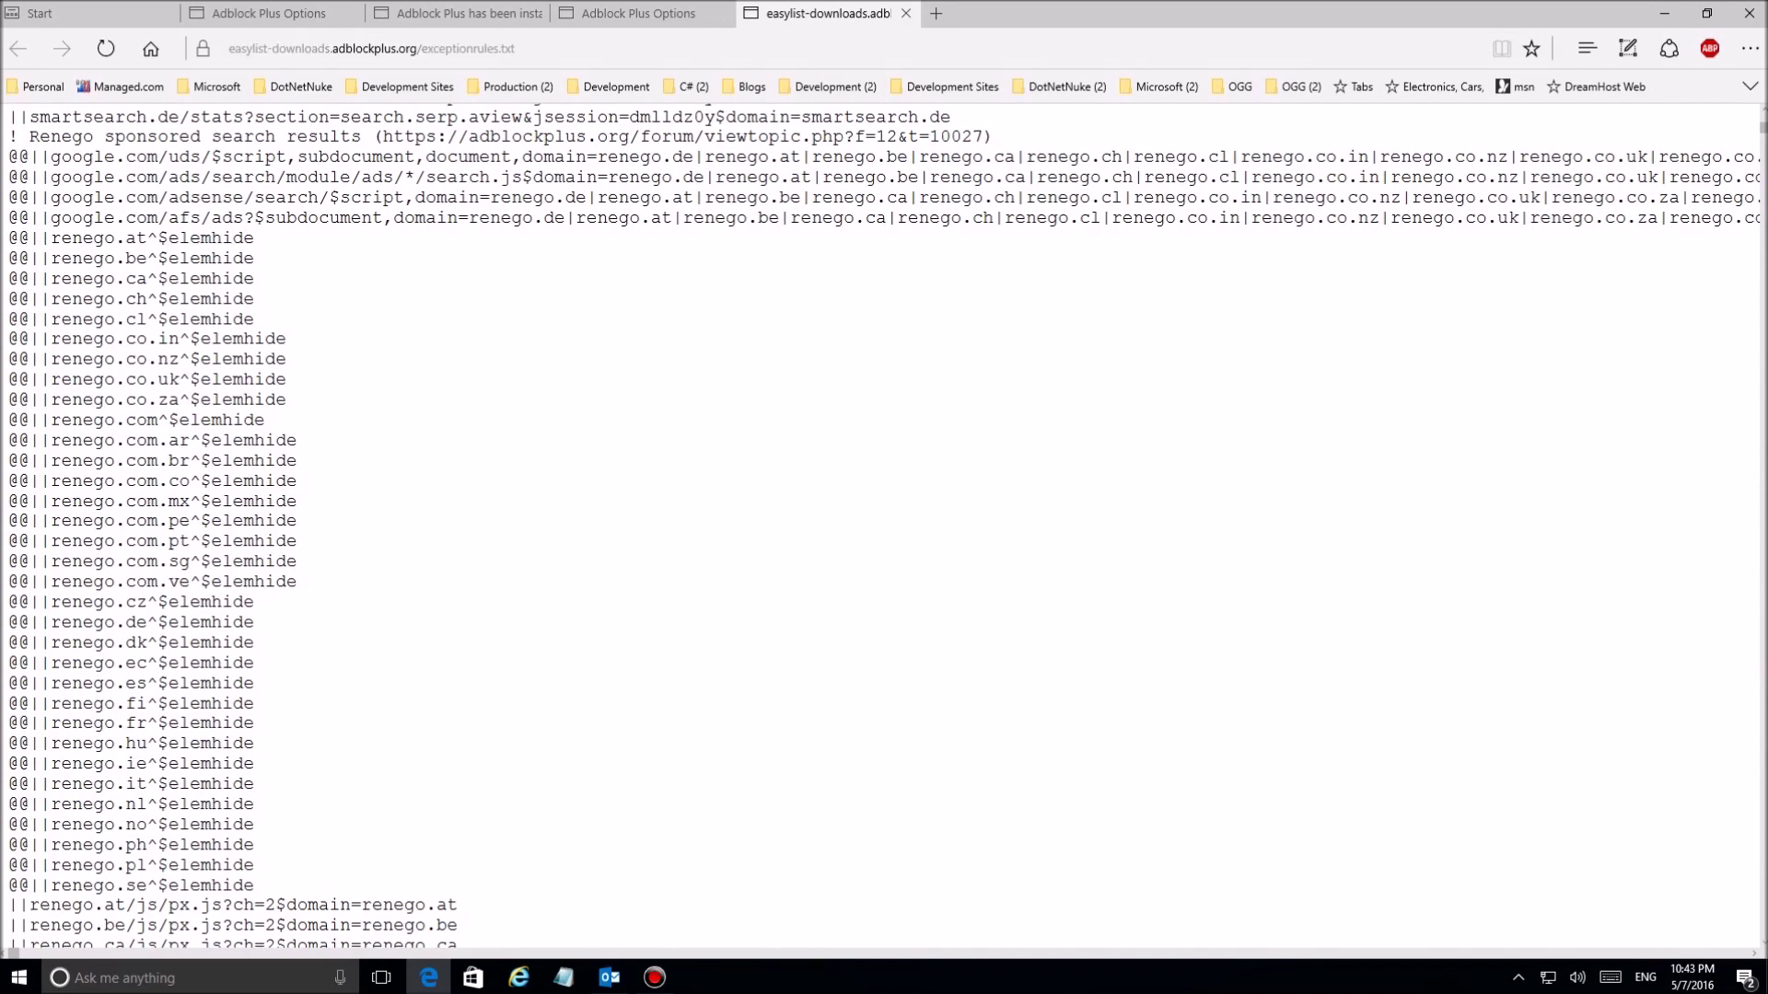
Close the exception rules tab and show the Whitelisted domains section of Adblock Plus Options
click(906, 13)
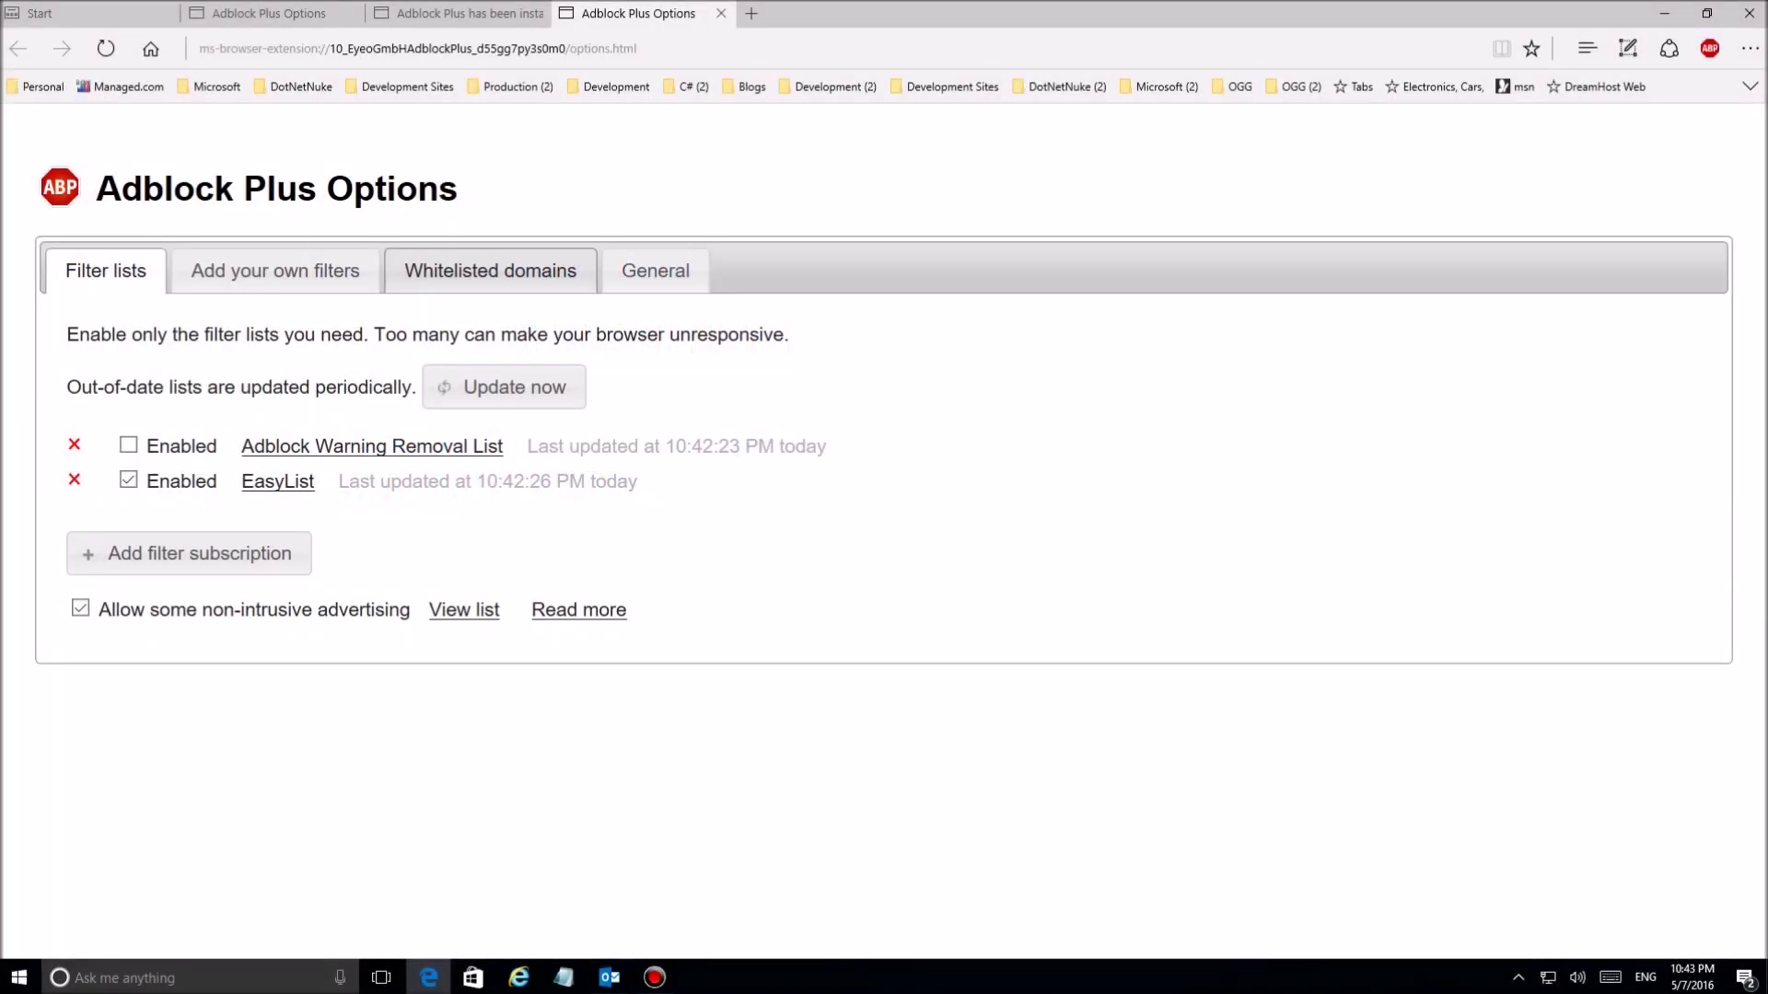
click(490, 270)
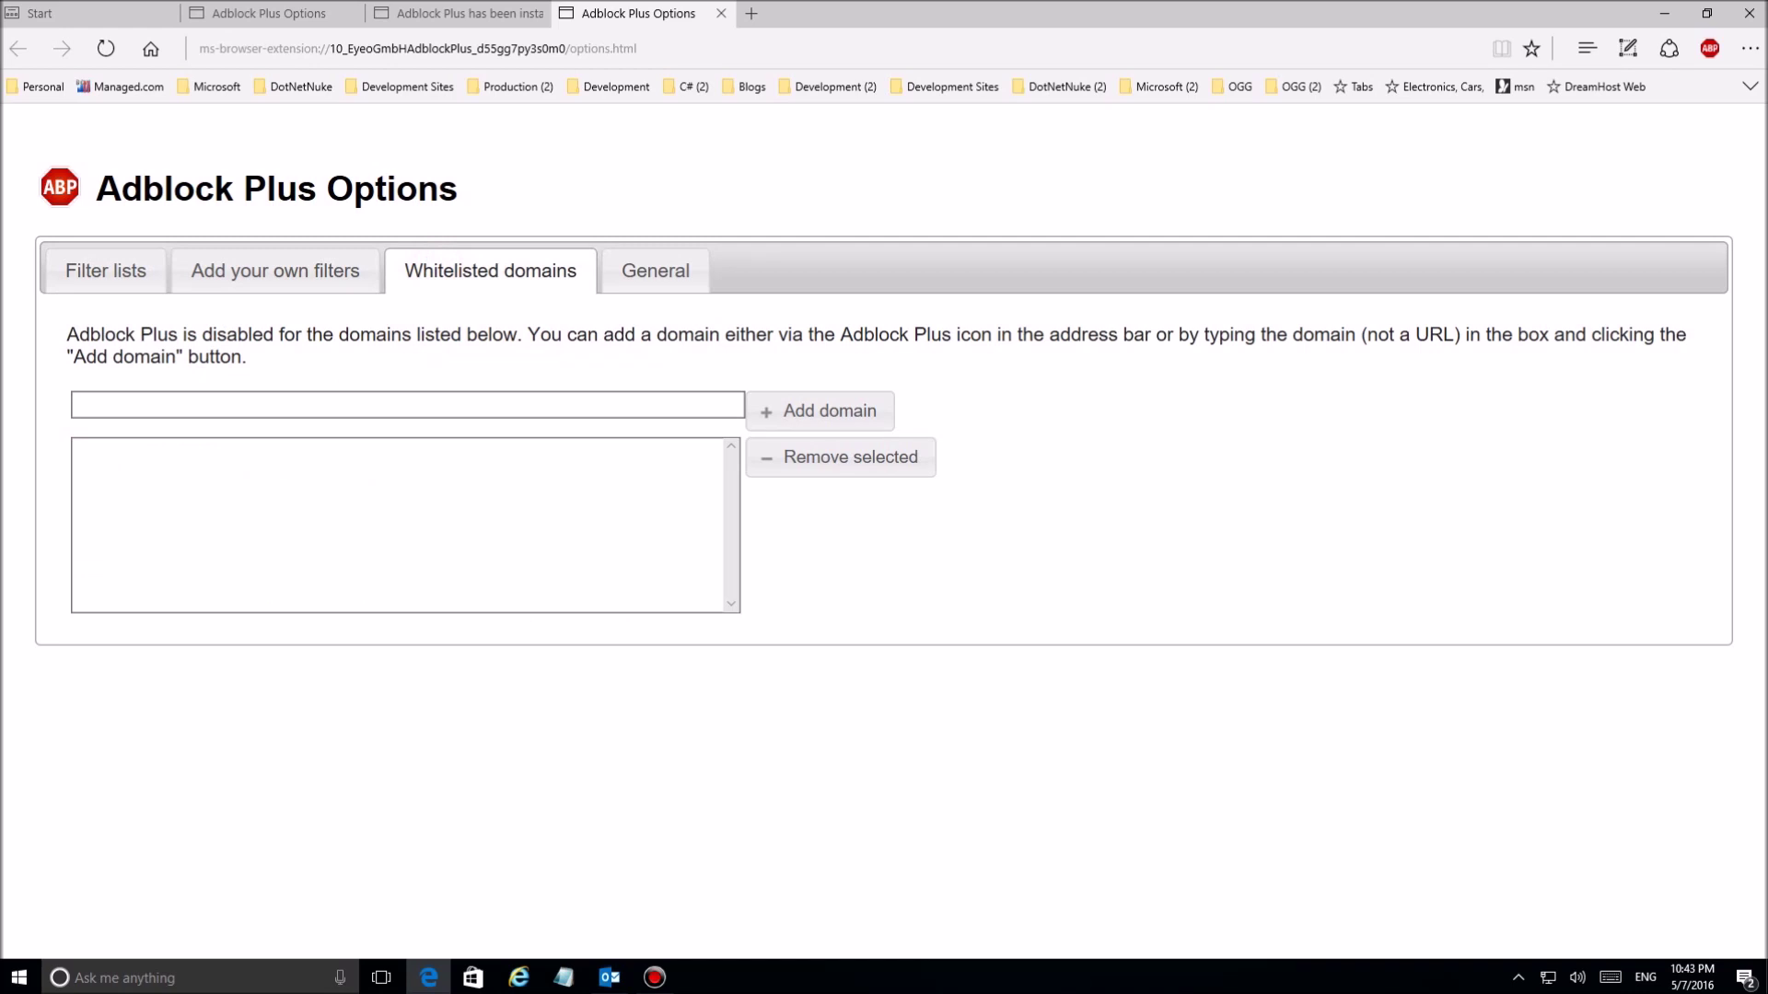
click(307, 268)
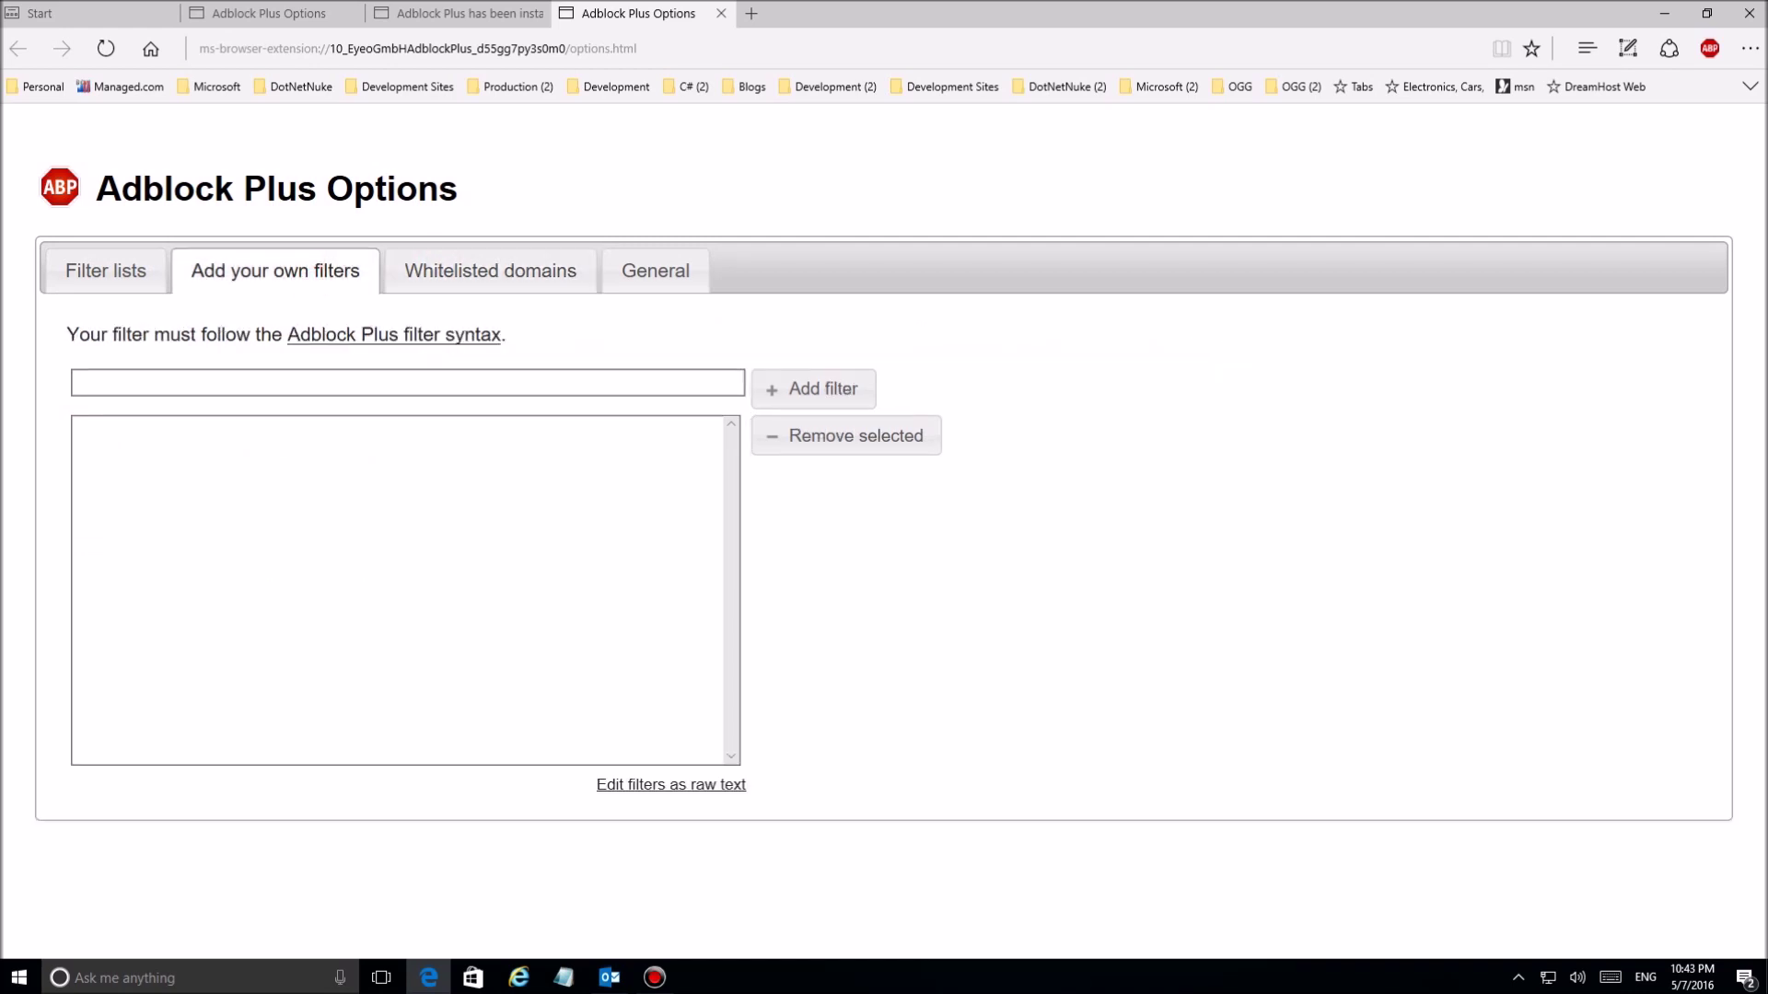
click(442, 275)
click(376, 404)
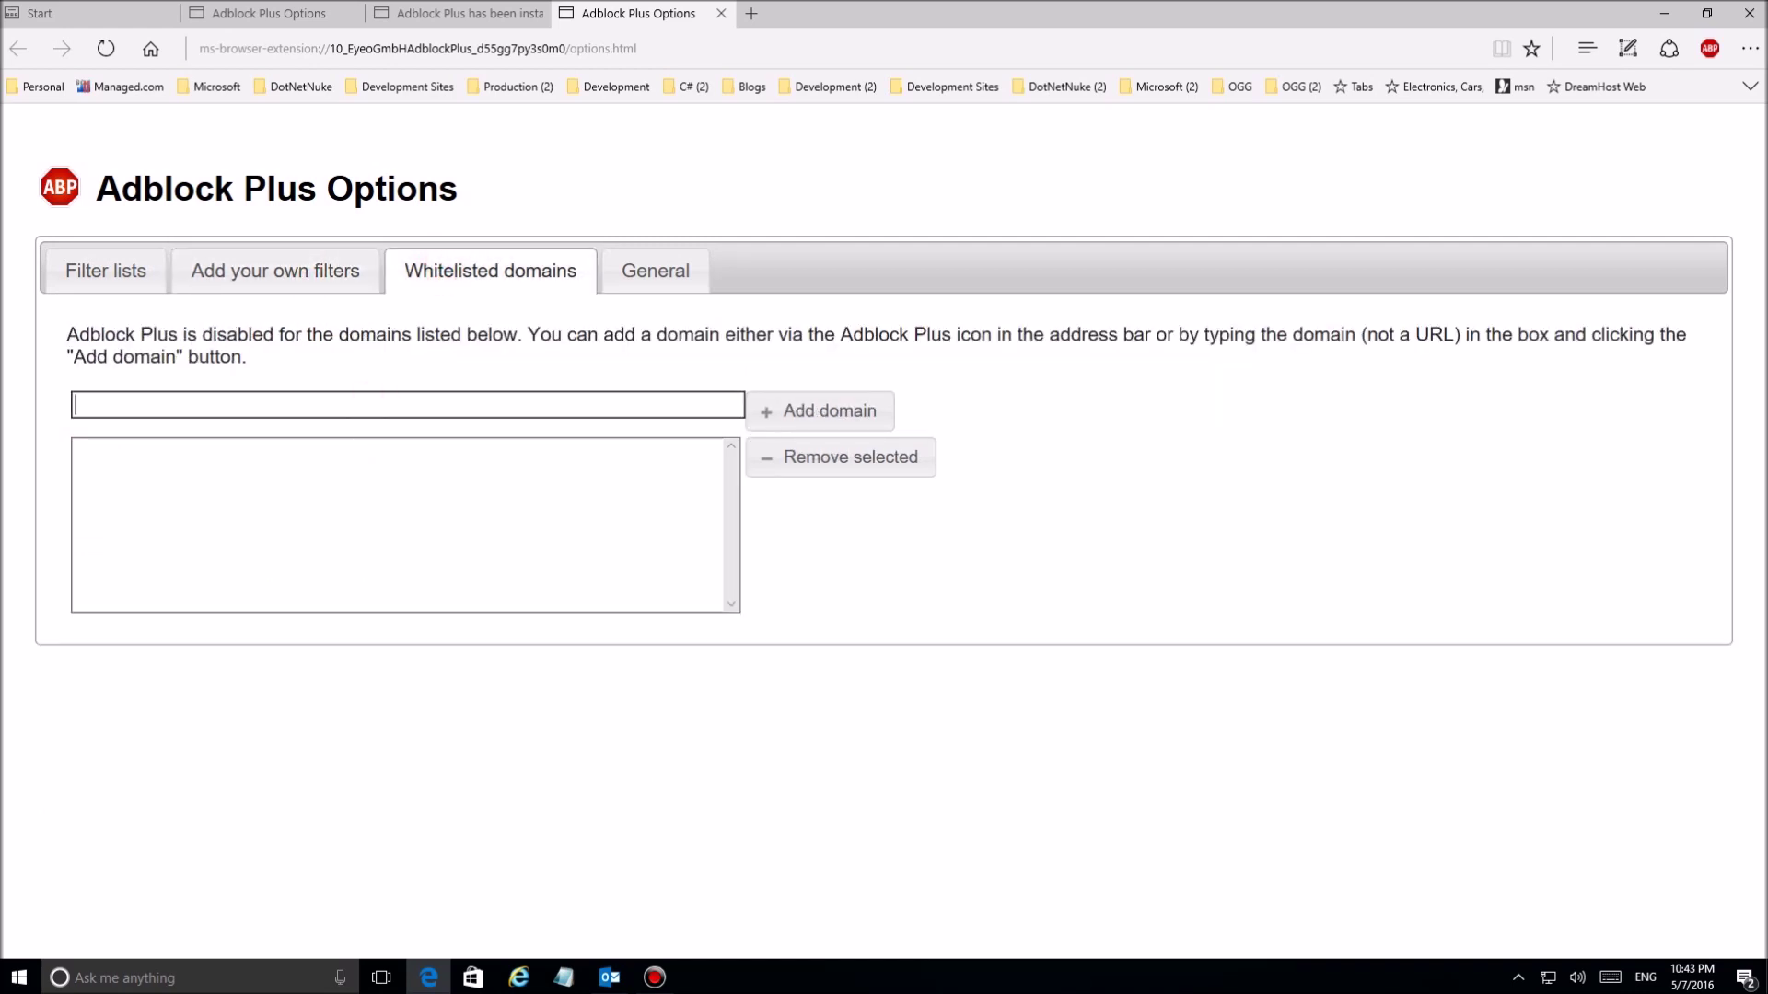
text(www.oldguygeek.com)
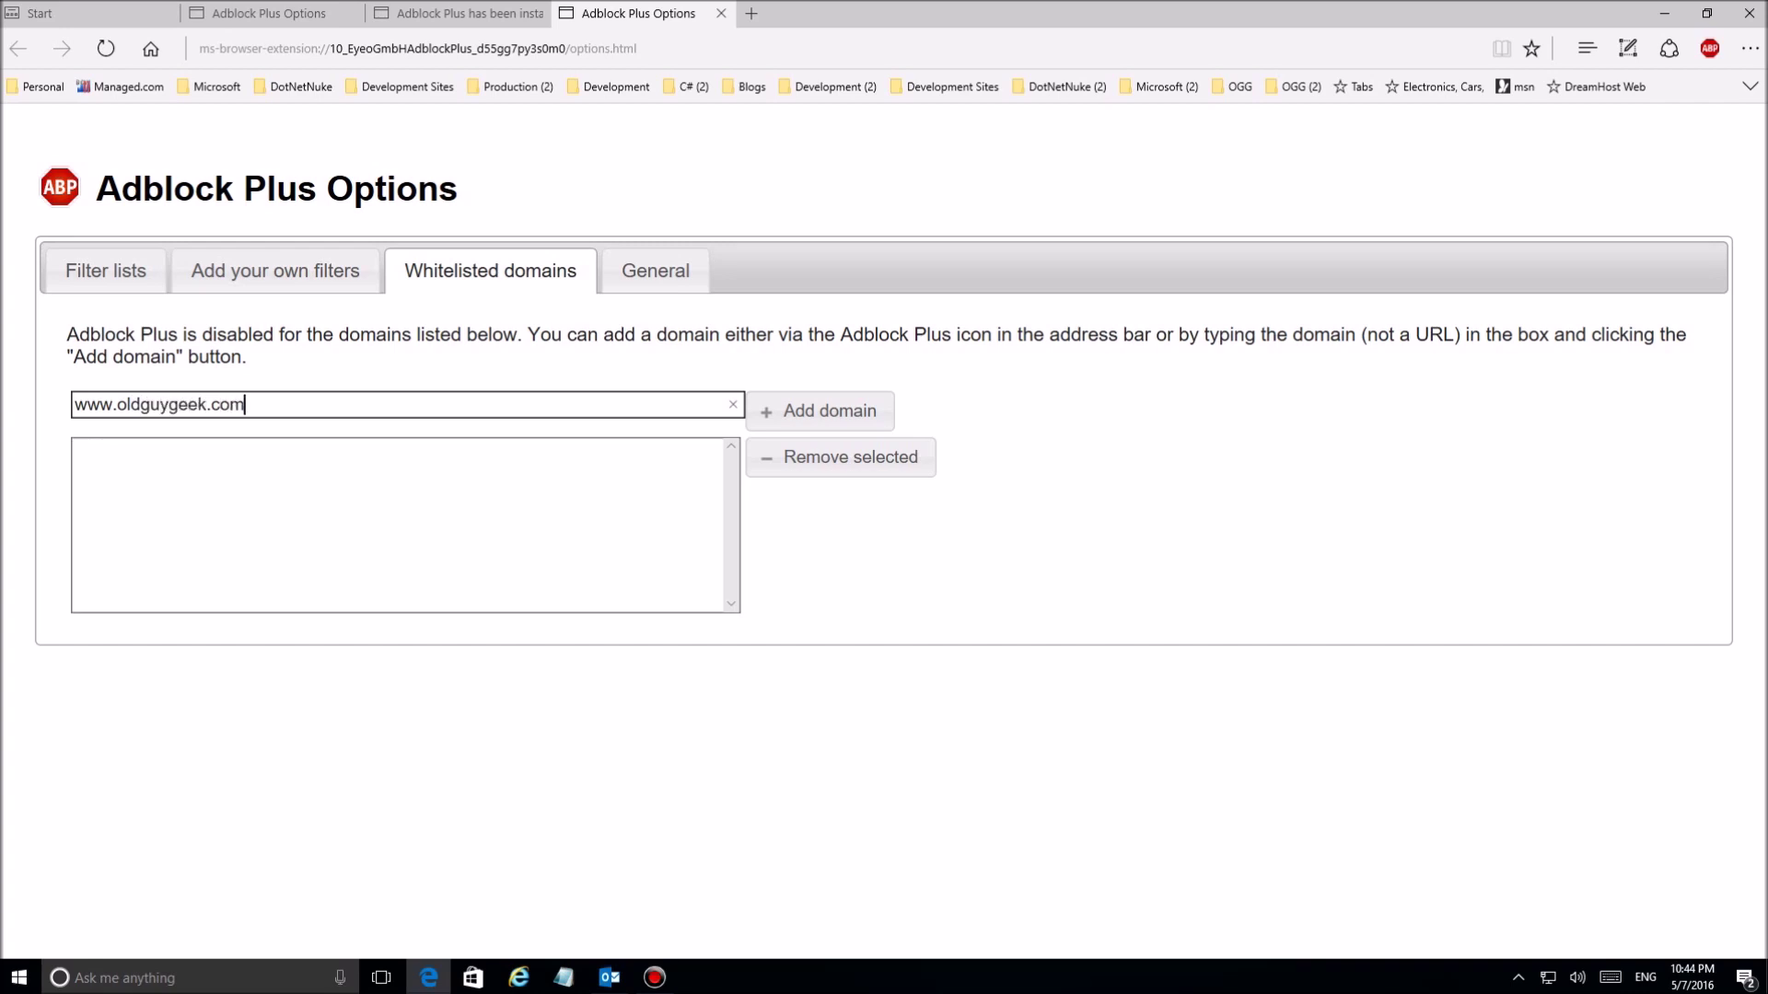
click(778, 410)
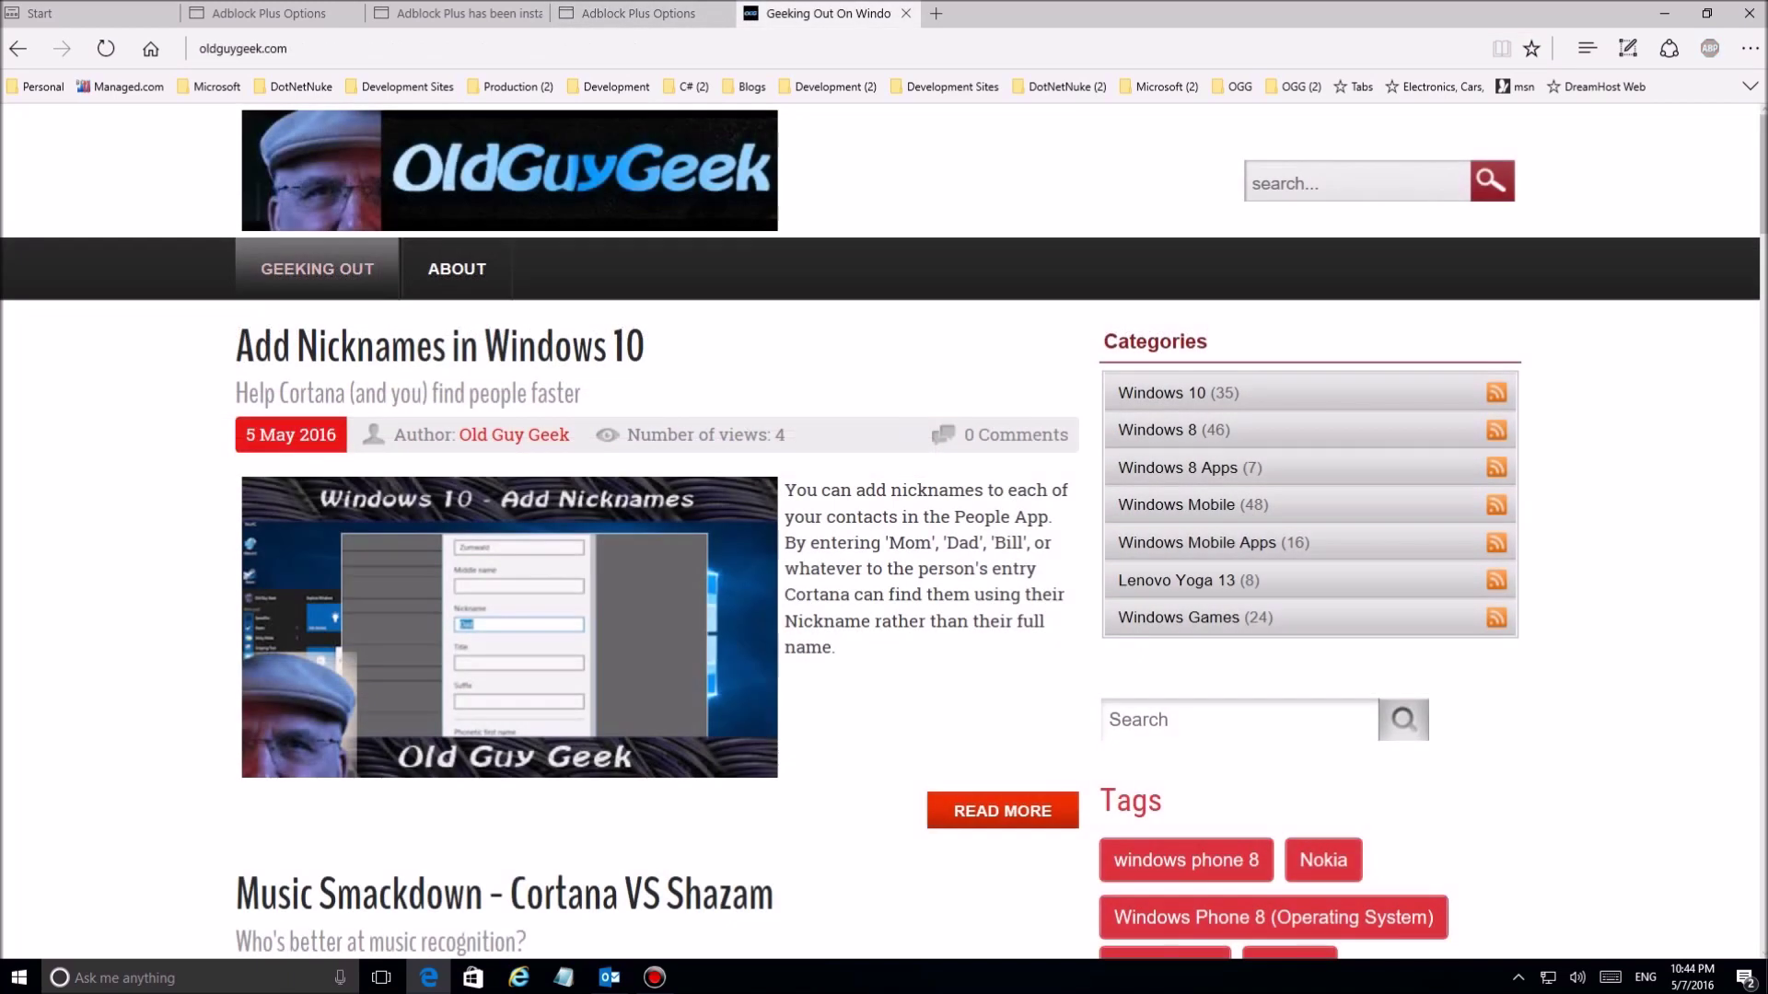
scroll(1469, 337, down, 12)
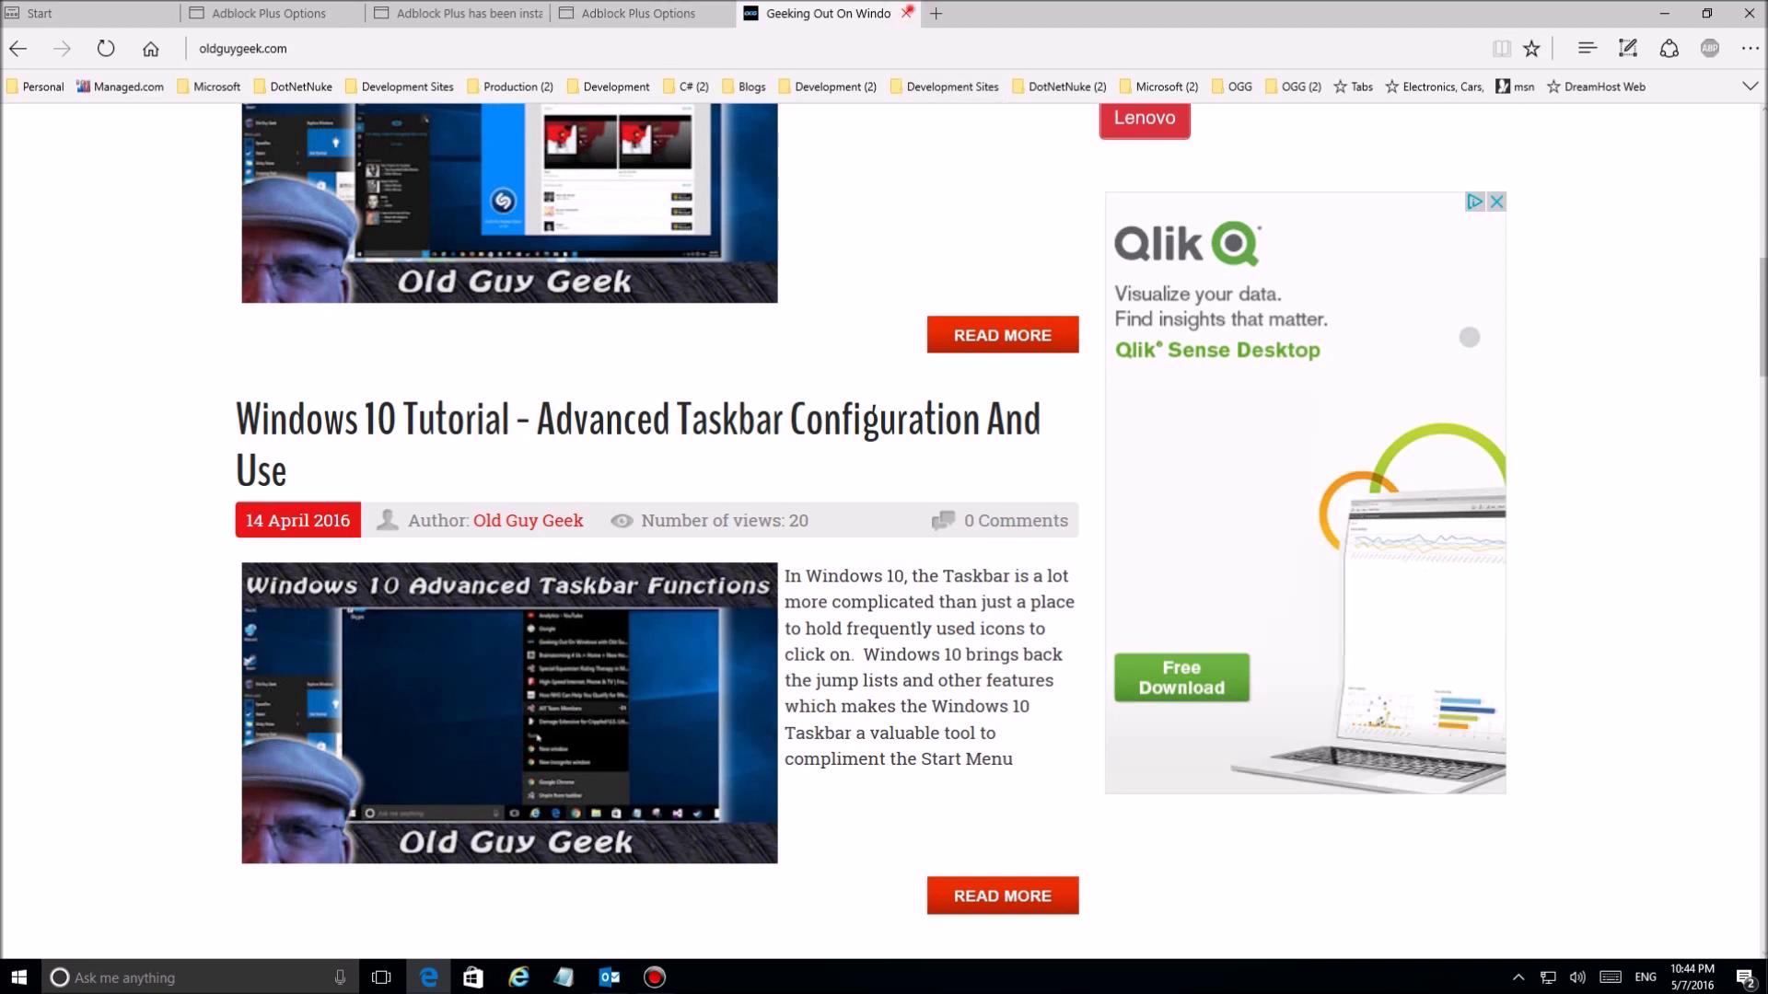
click(906, 13)
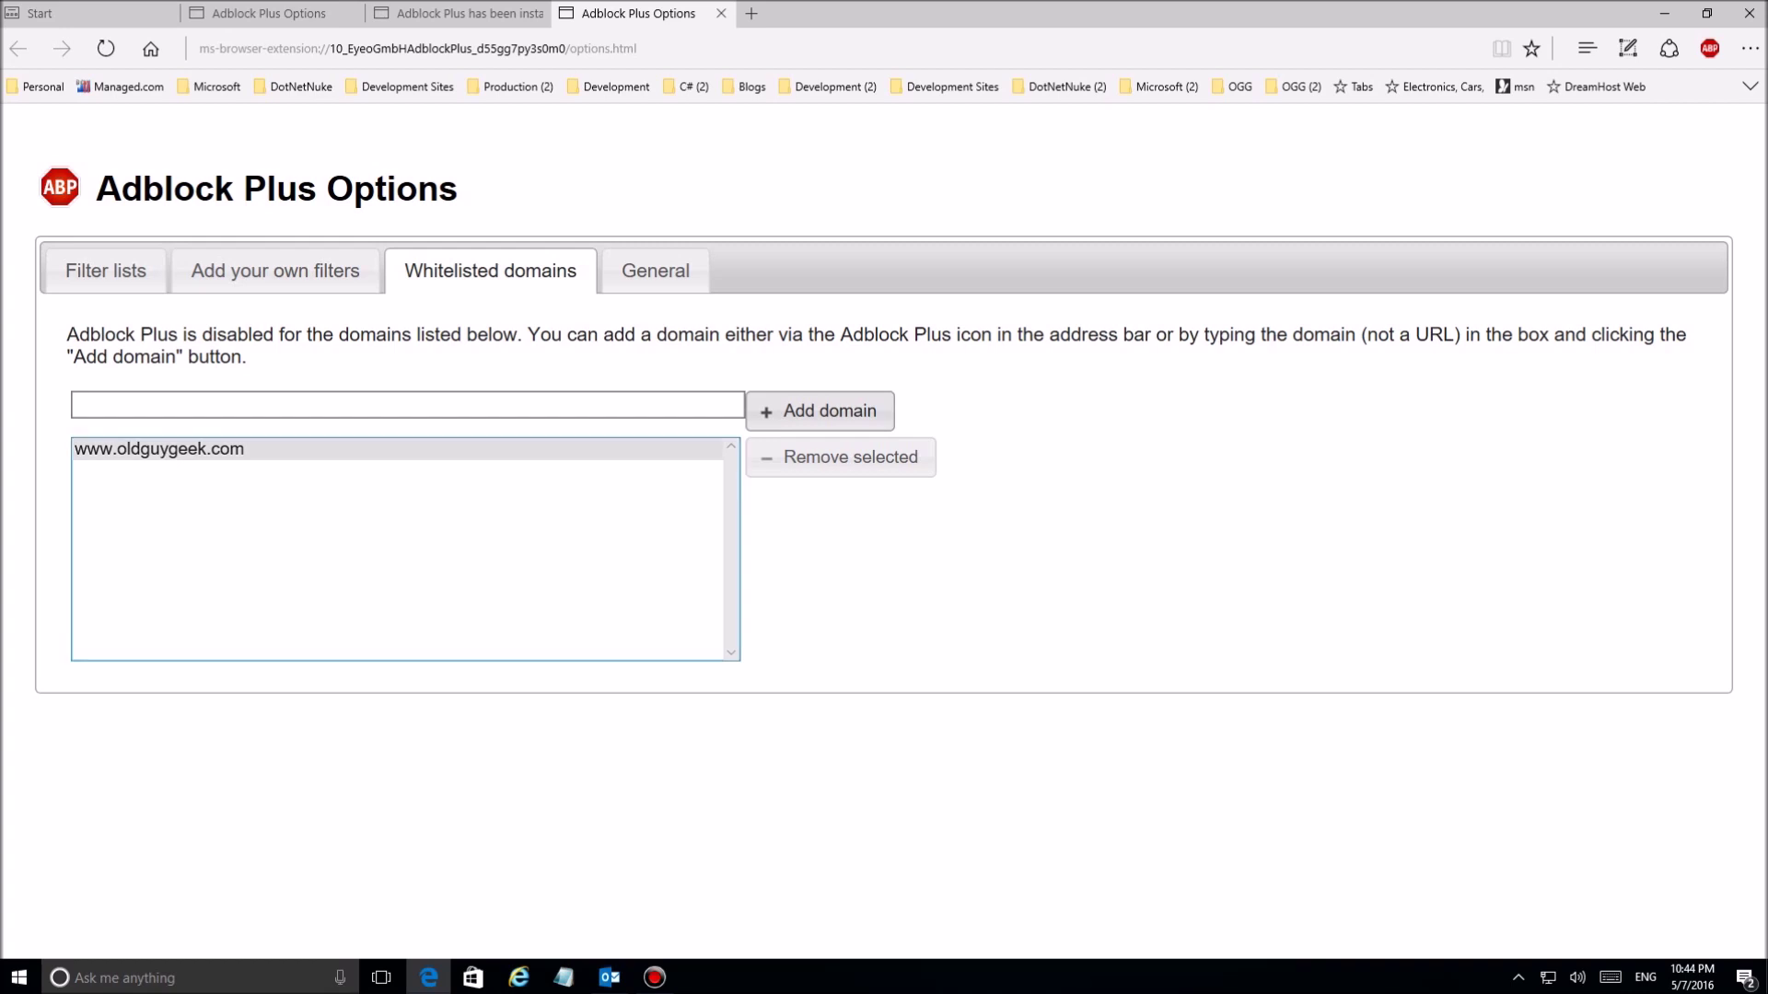
click(217, 448)
click(833, 457)
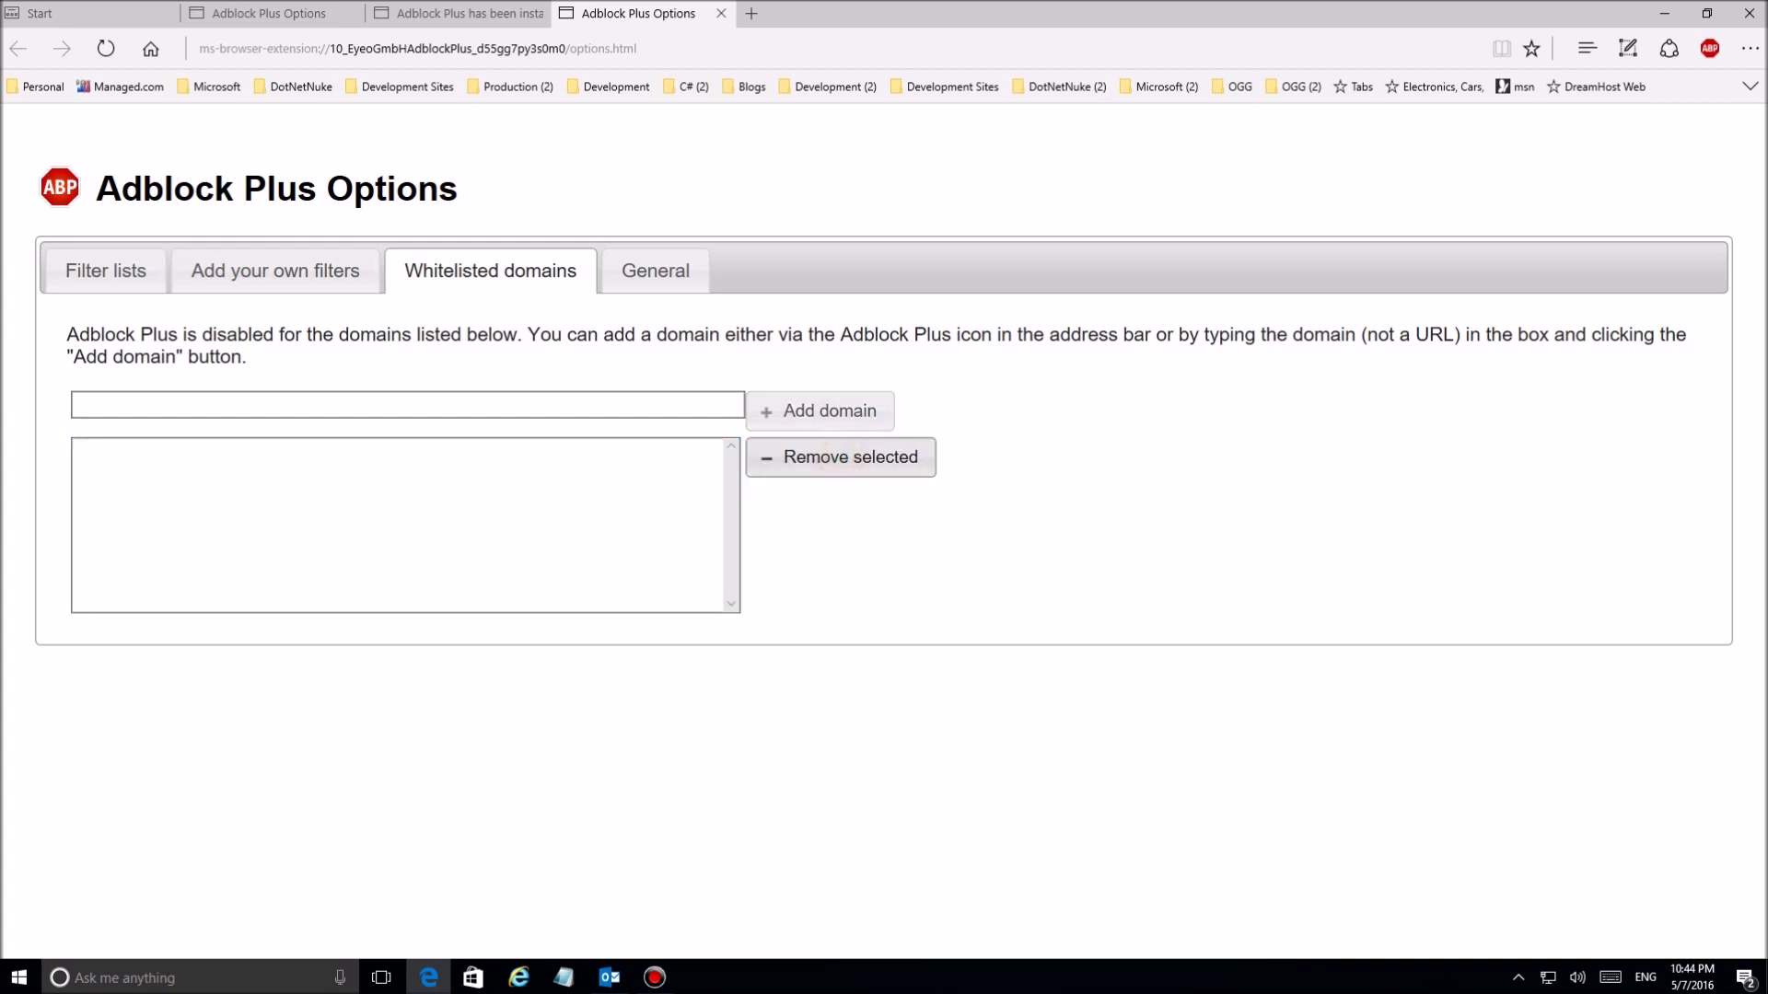
key(ctrl+shift+t)
scroll(876, 531, down, 8)
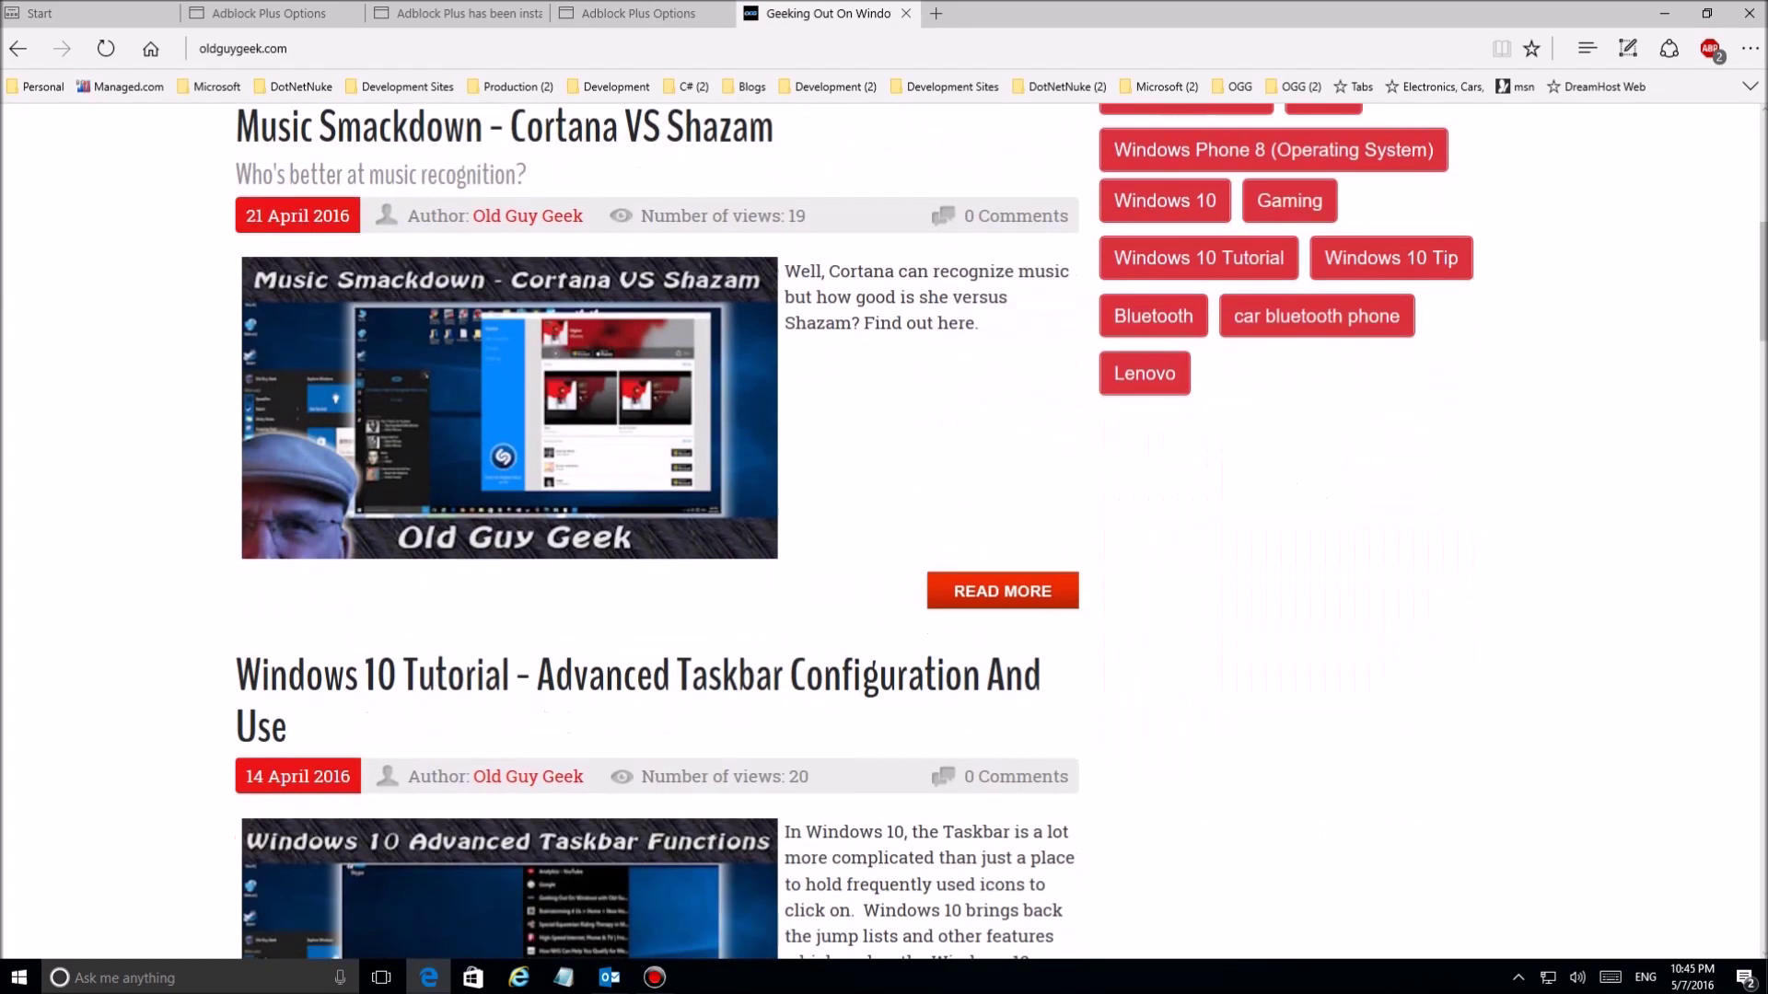
scroll(877, 531, down, 3)
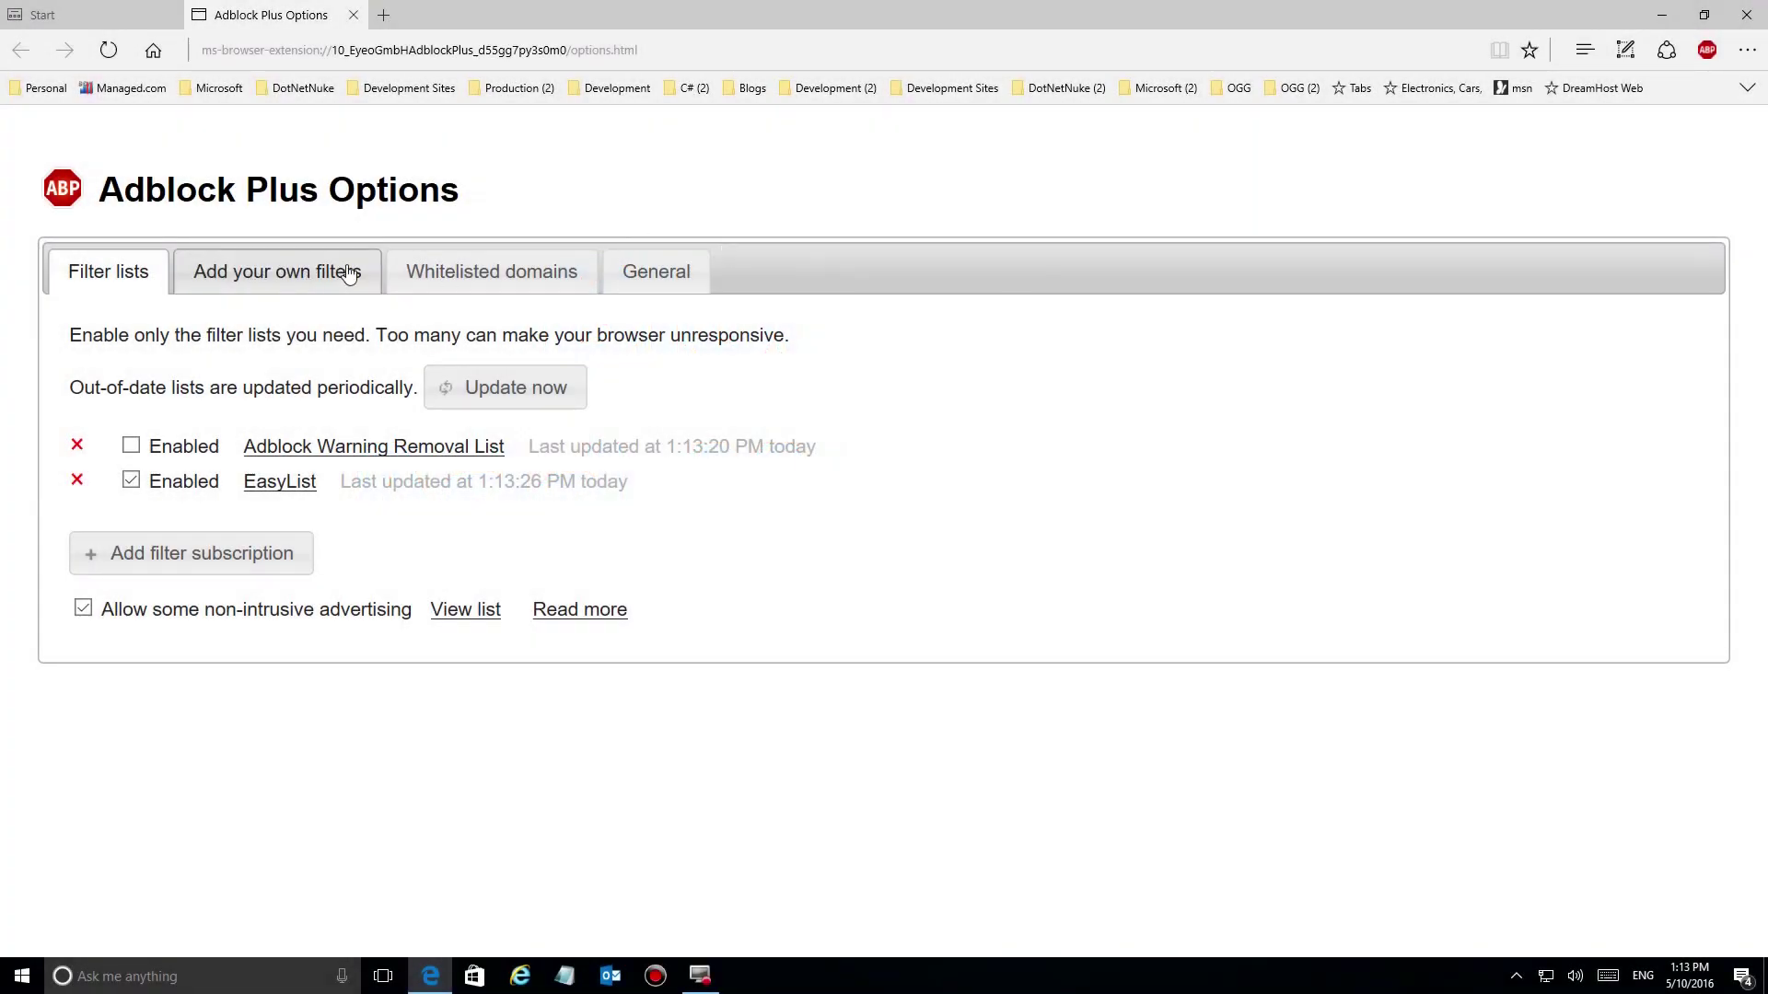
click(272, 274)
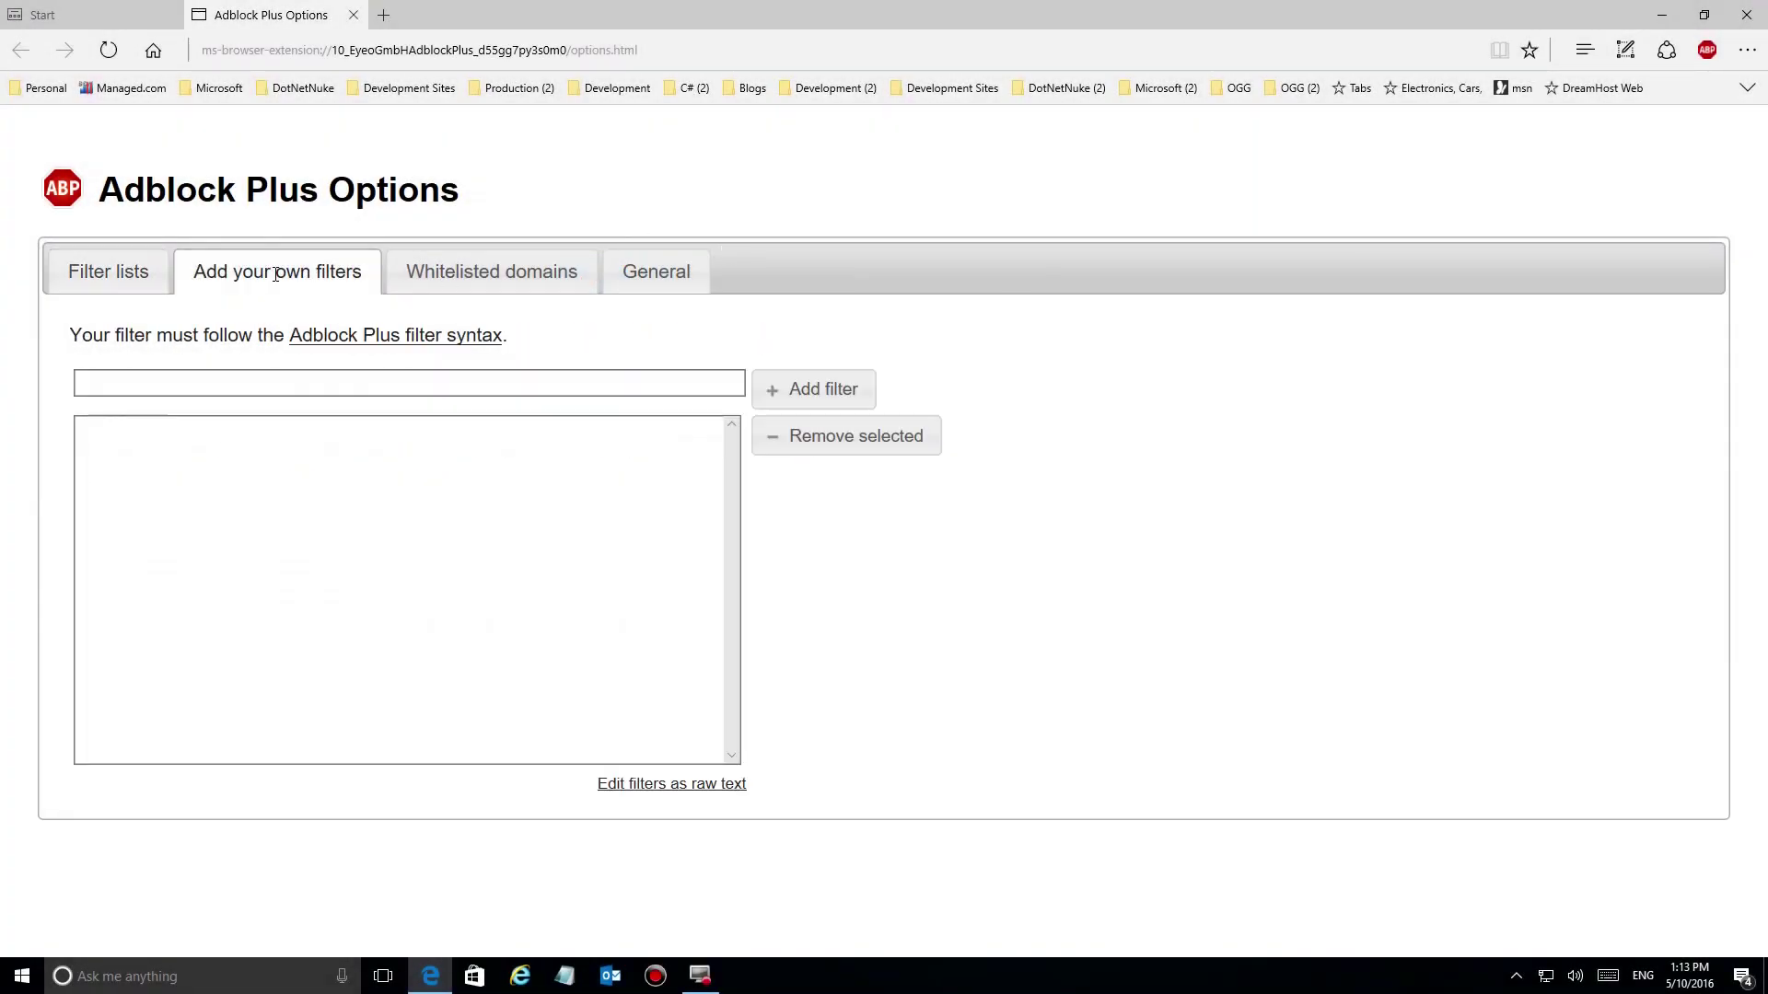
click(270, 387)
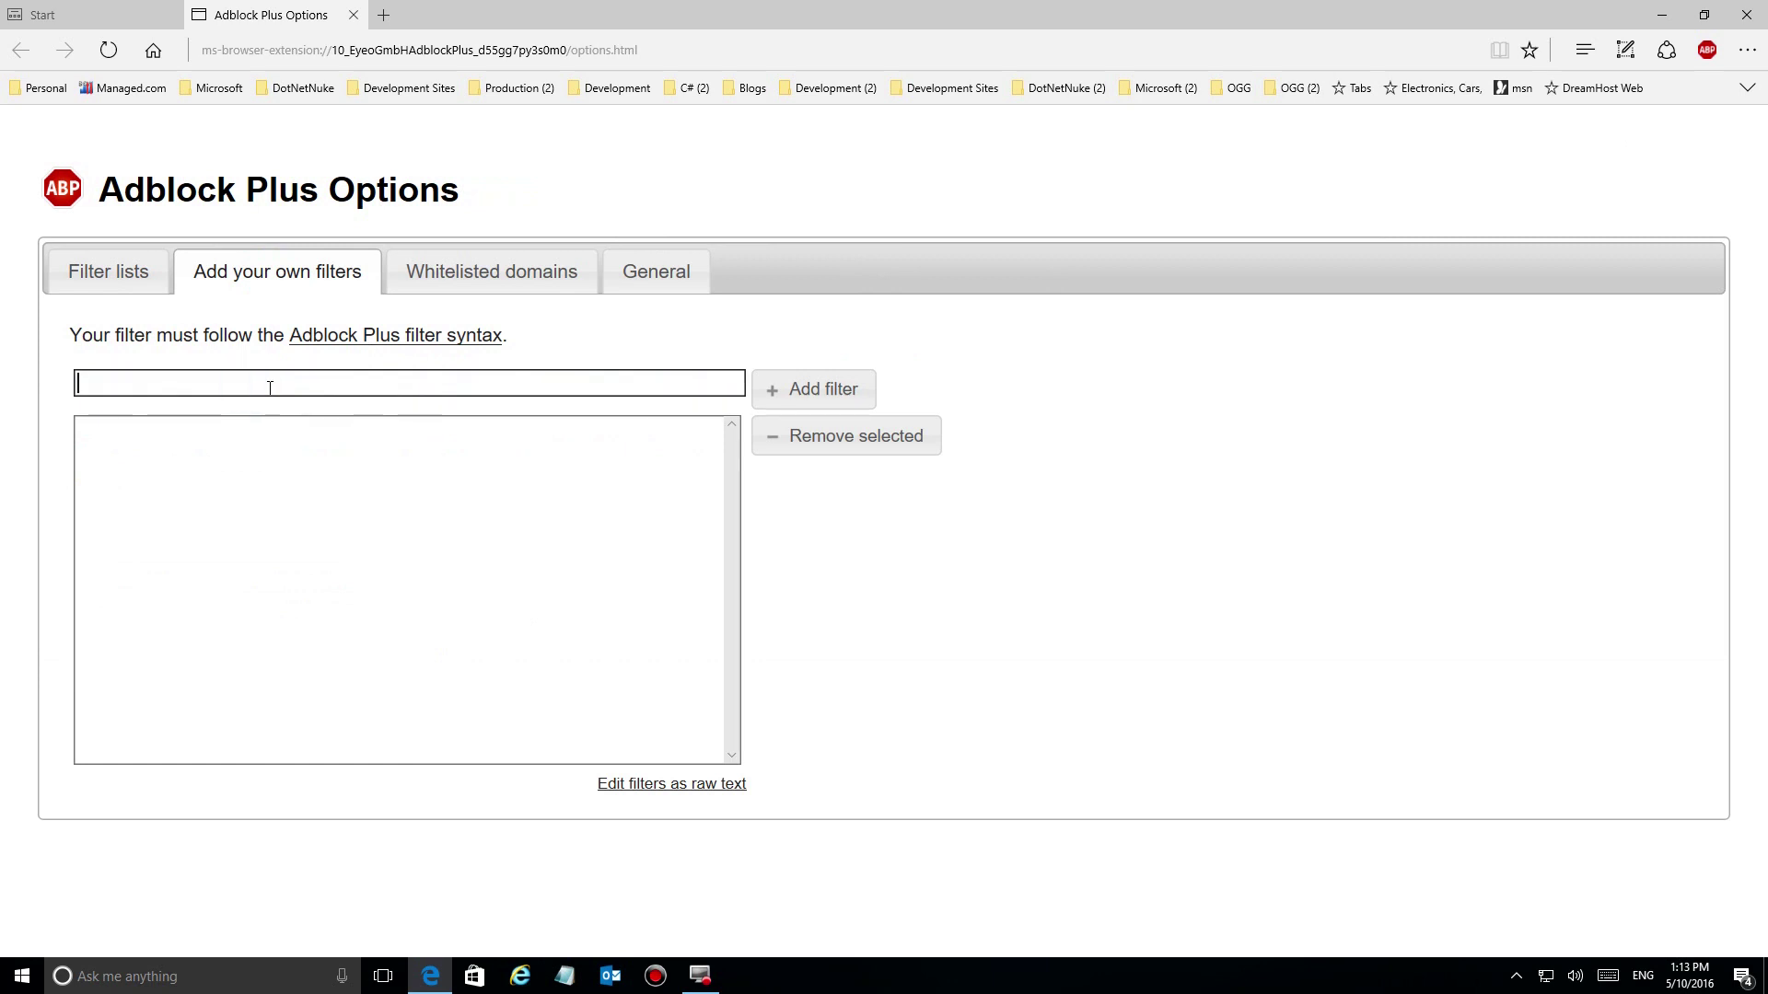
text(www.msn.com)
key(Return)
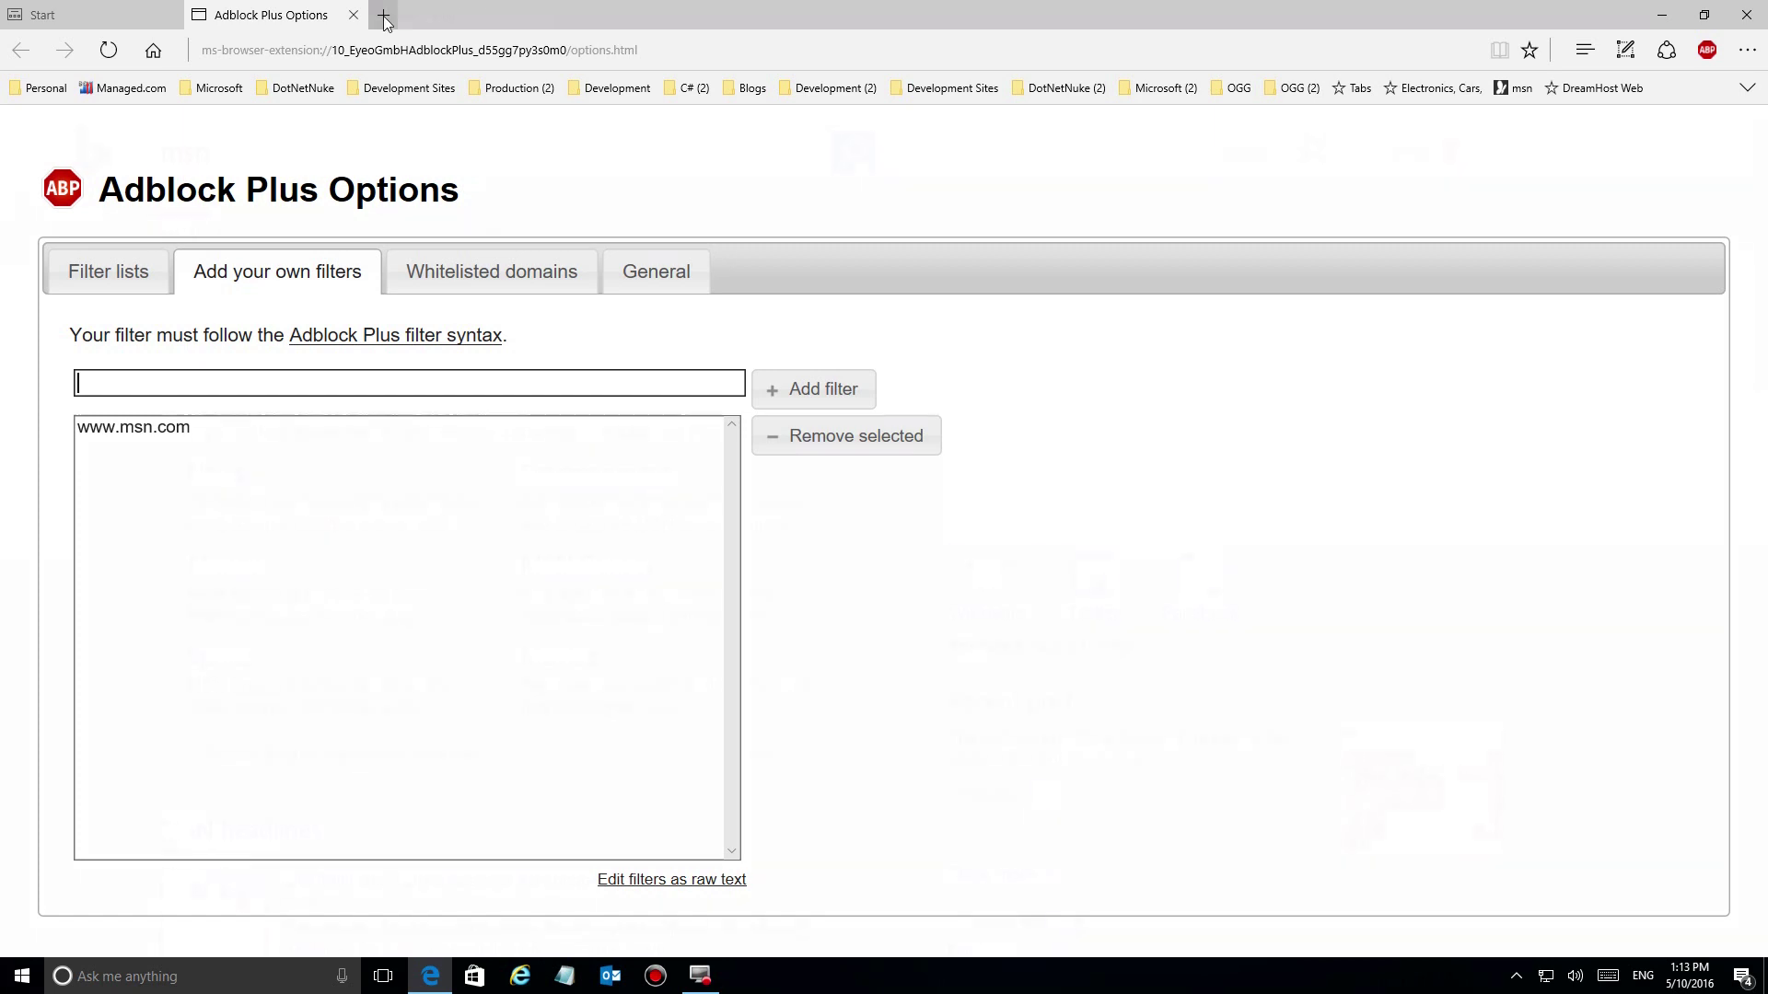
Load msn.com in a new tab and scroll down through the homepage
click(383, 15)
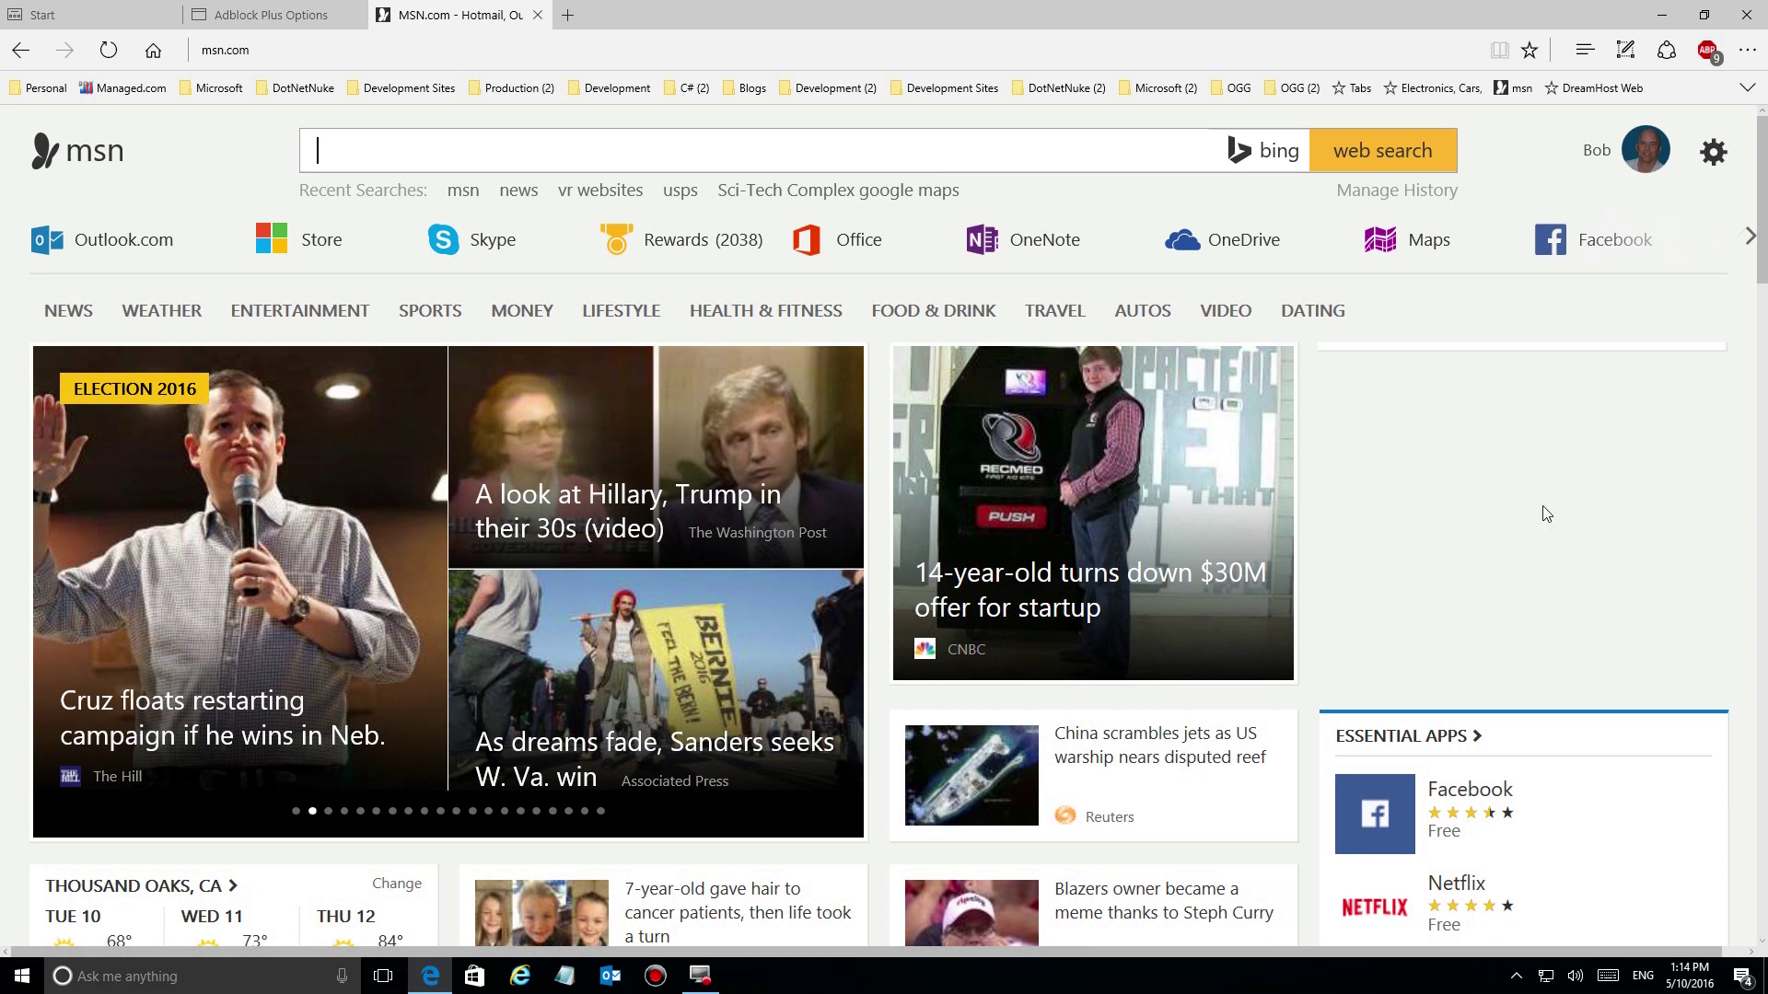
scroll(1761, 638, down, 15)
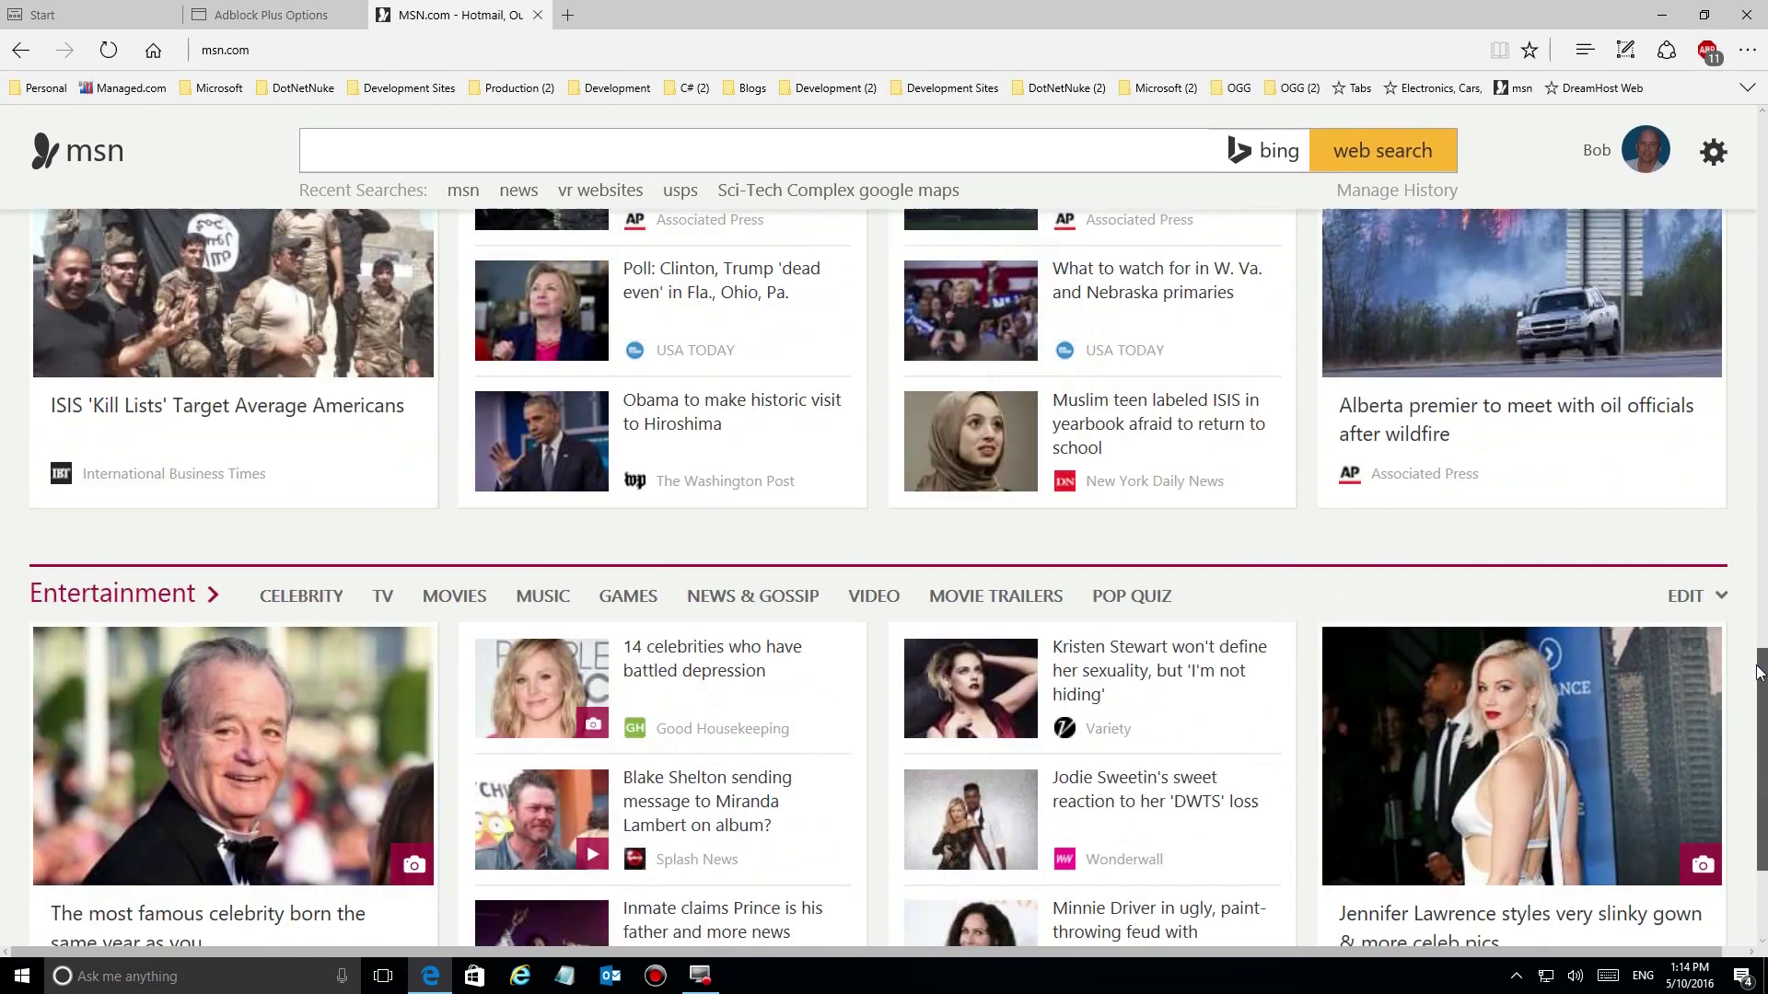
drag(1761, 573, 1757, 157)
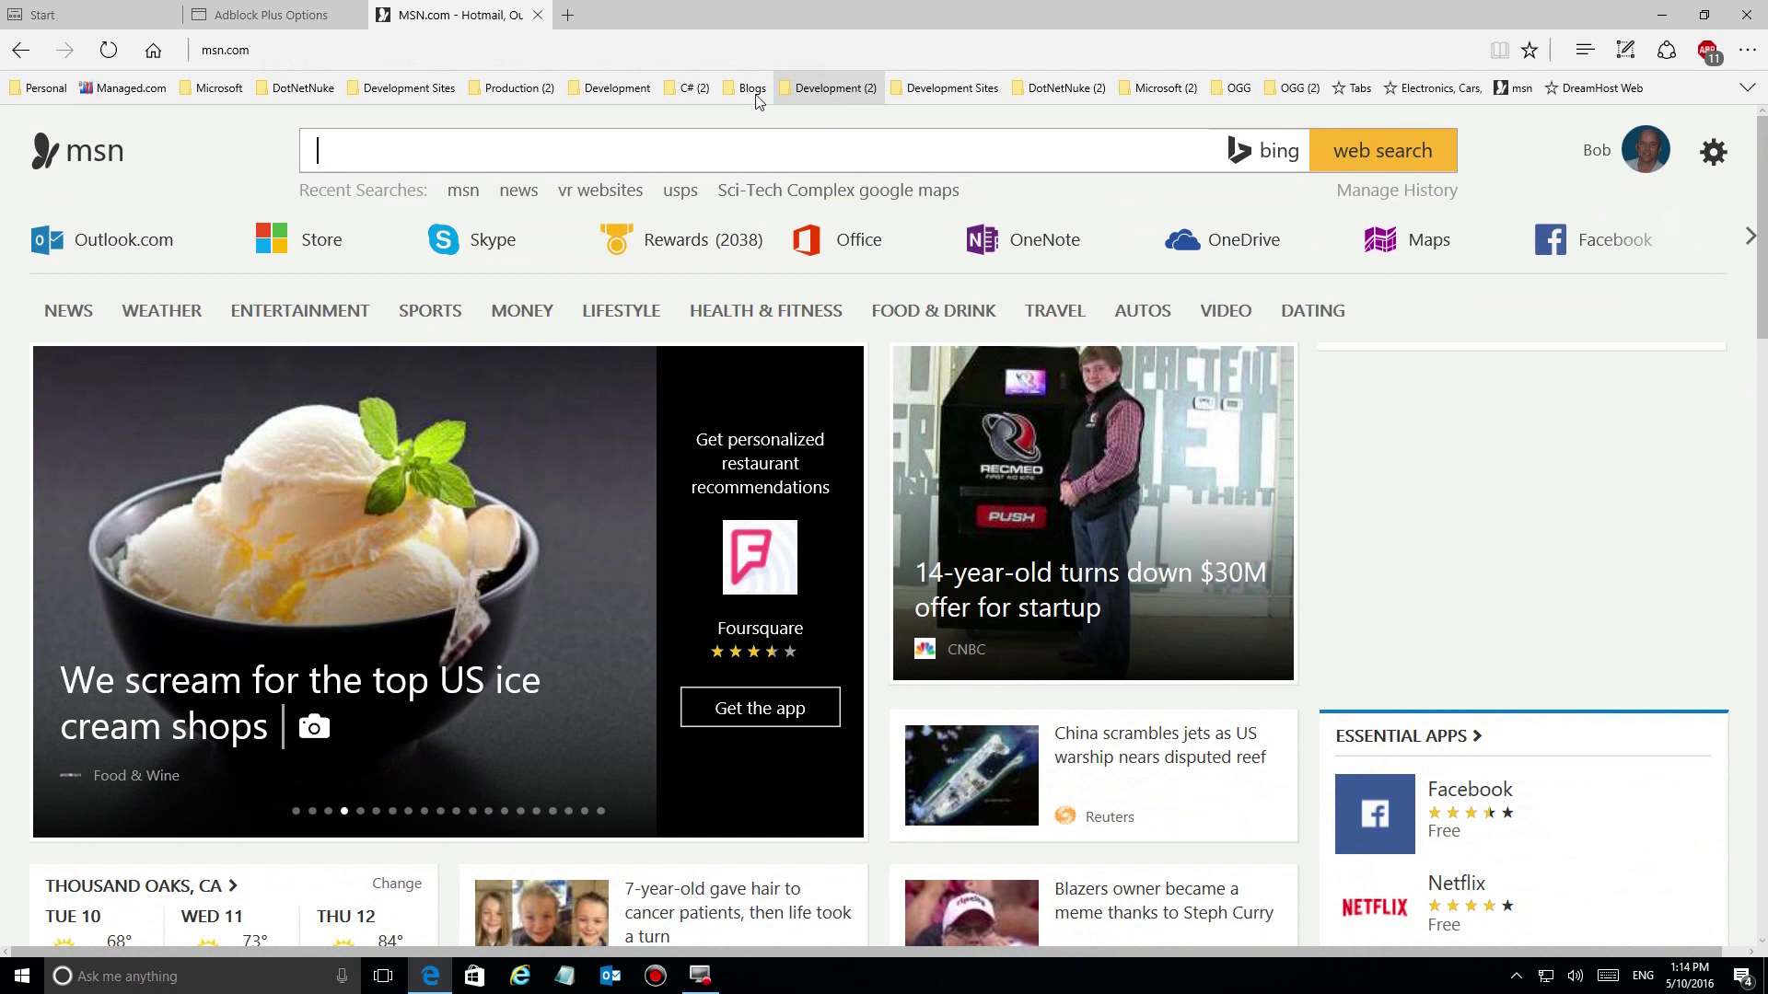
click(293, 16)
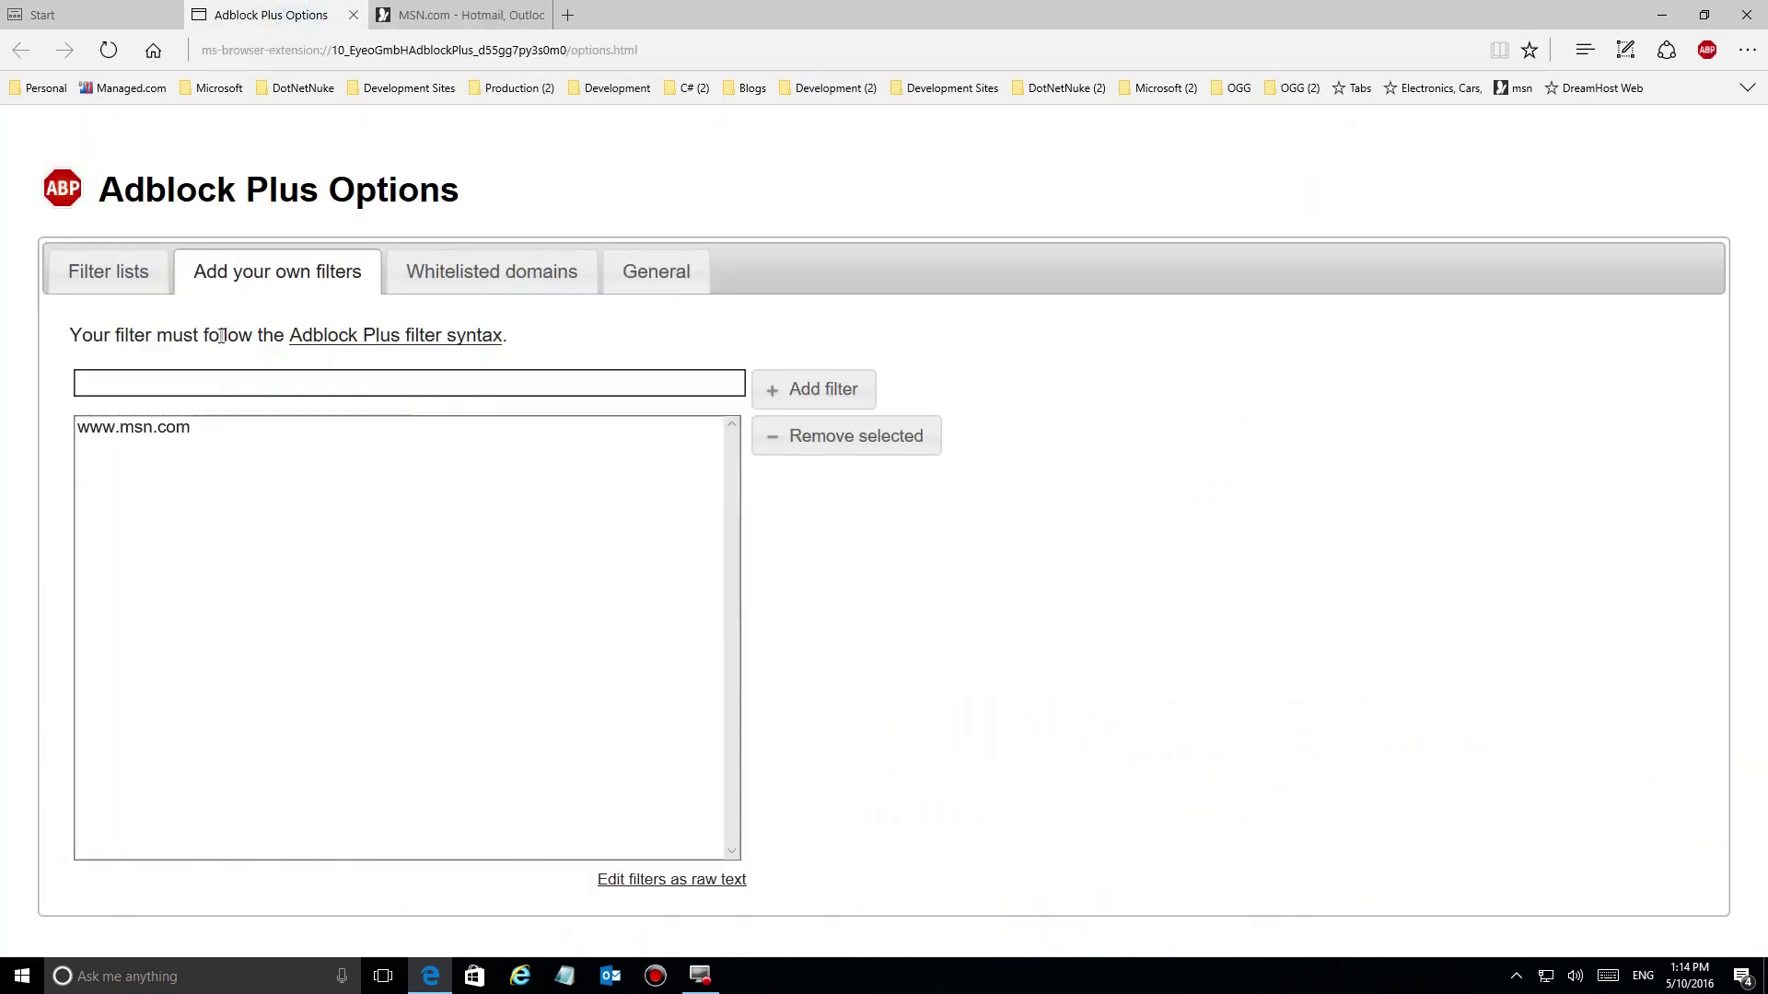
click(201, 425)
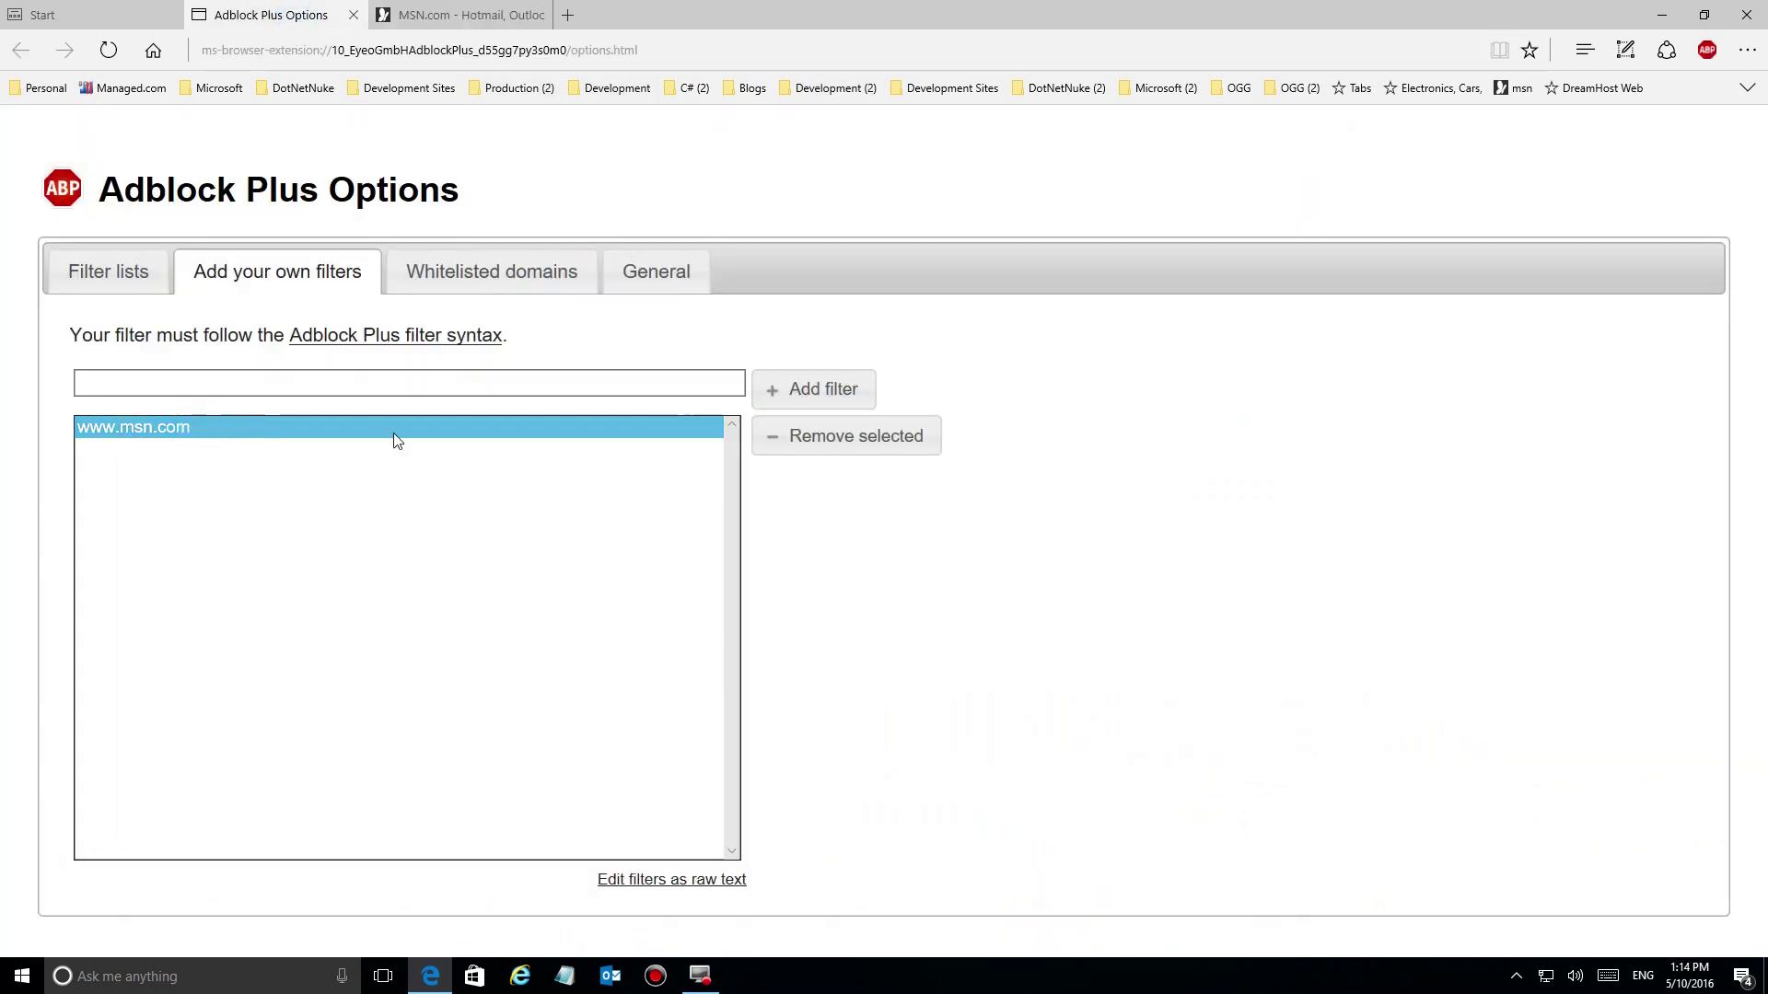
click(838, 444)
Reload the MSN page so its sponsored 'Ads You May Like' section appears
click(462, 15)
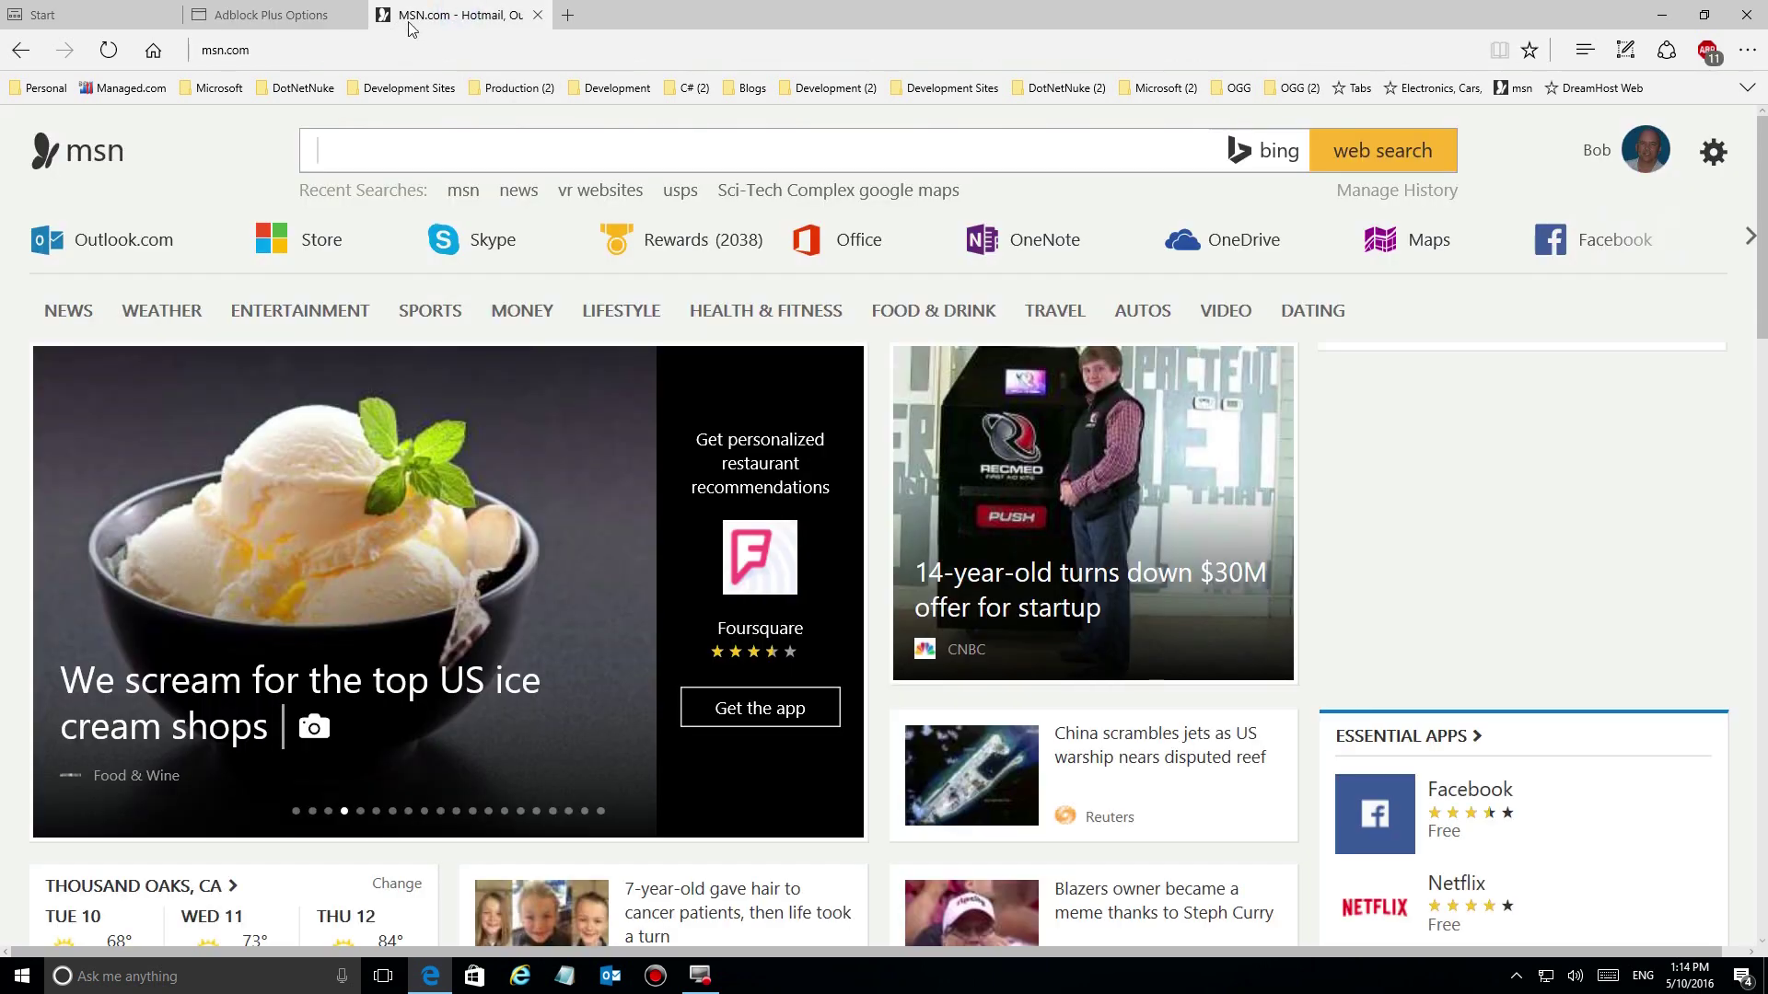
click(108, 51)
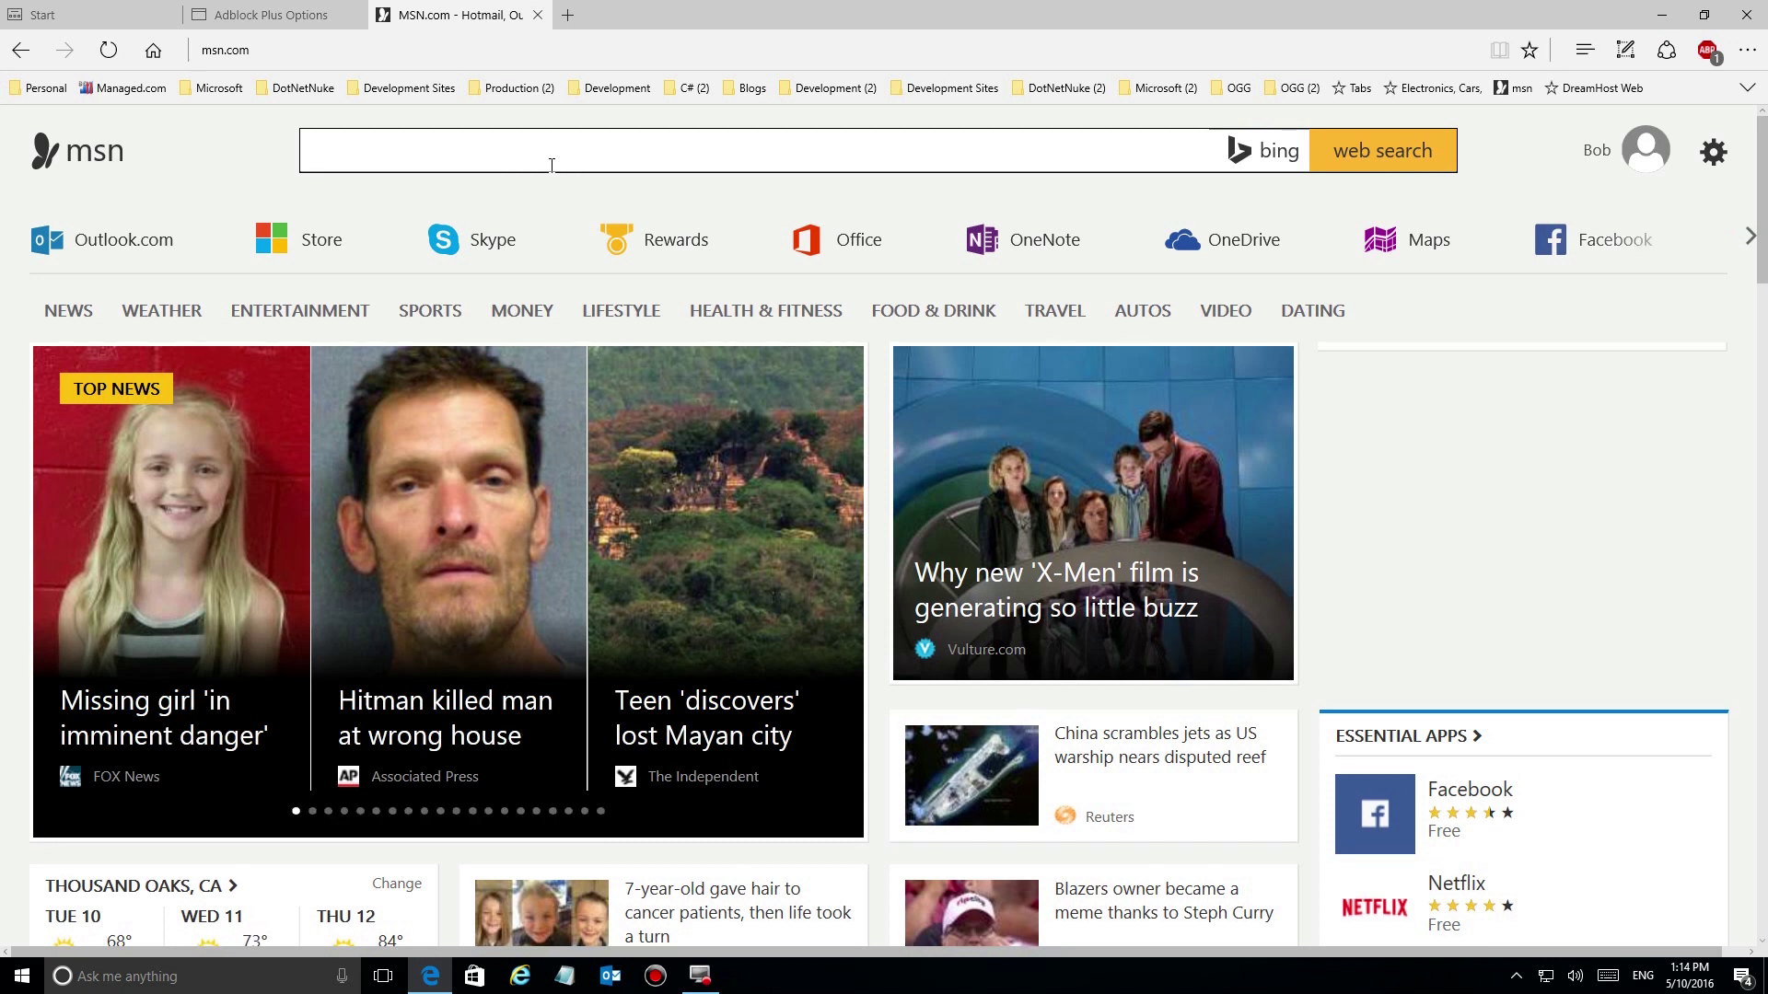
click(551, 166)
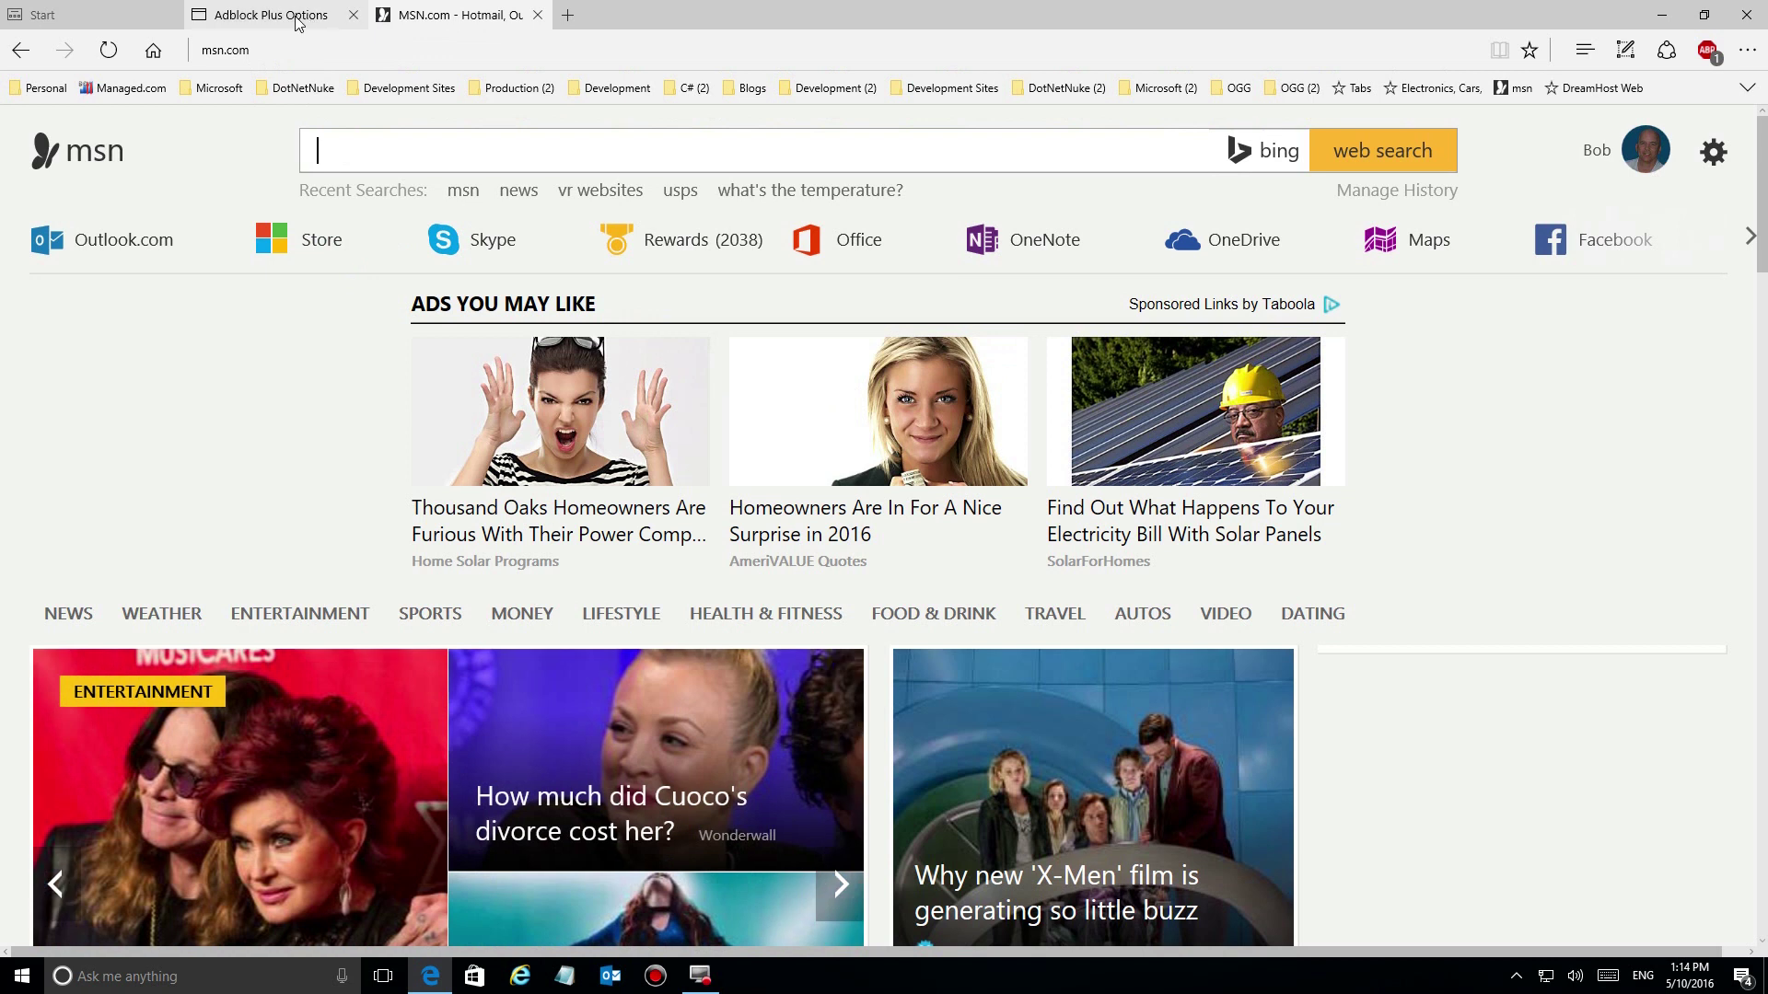
mouse_move(296, 23)
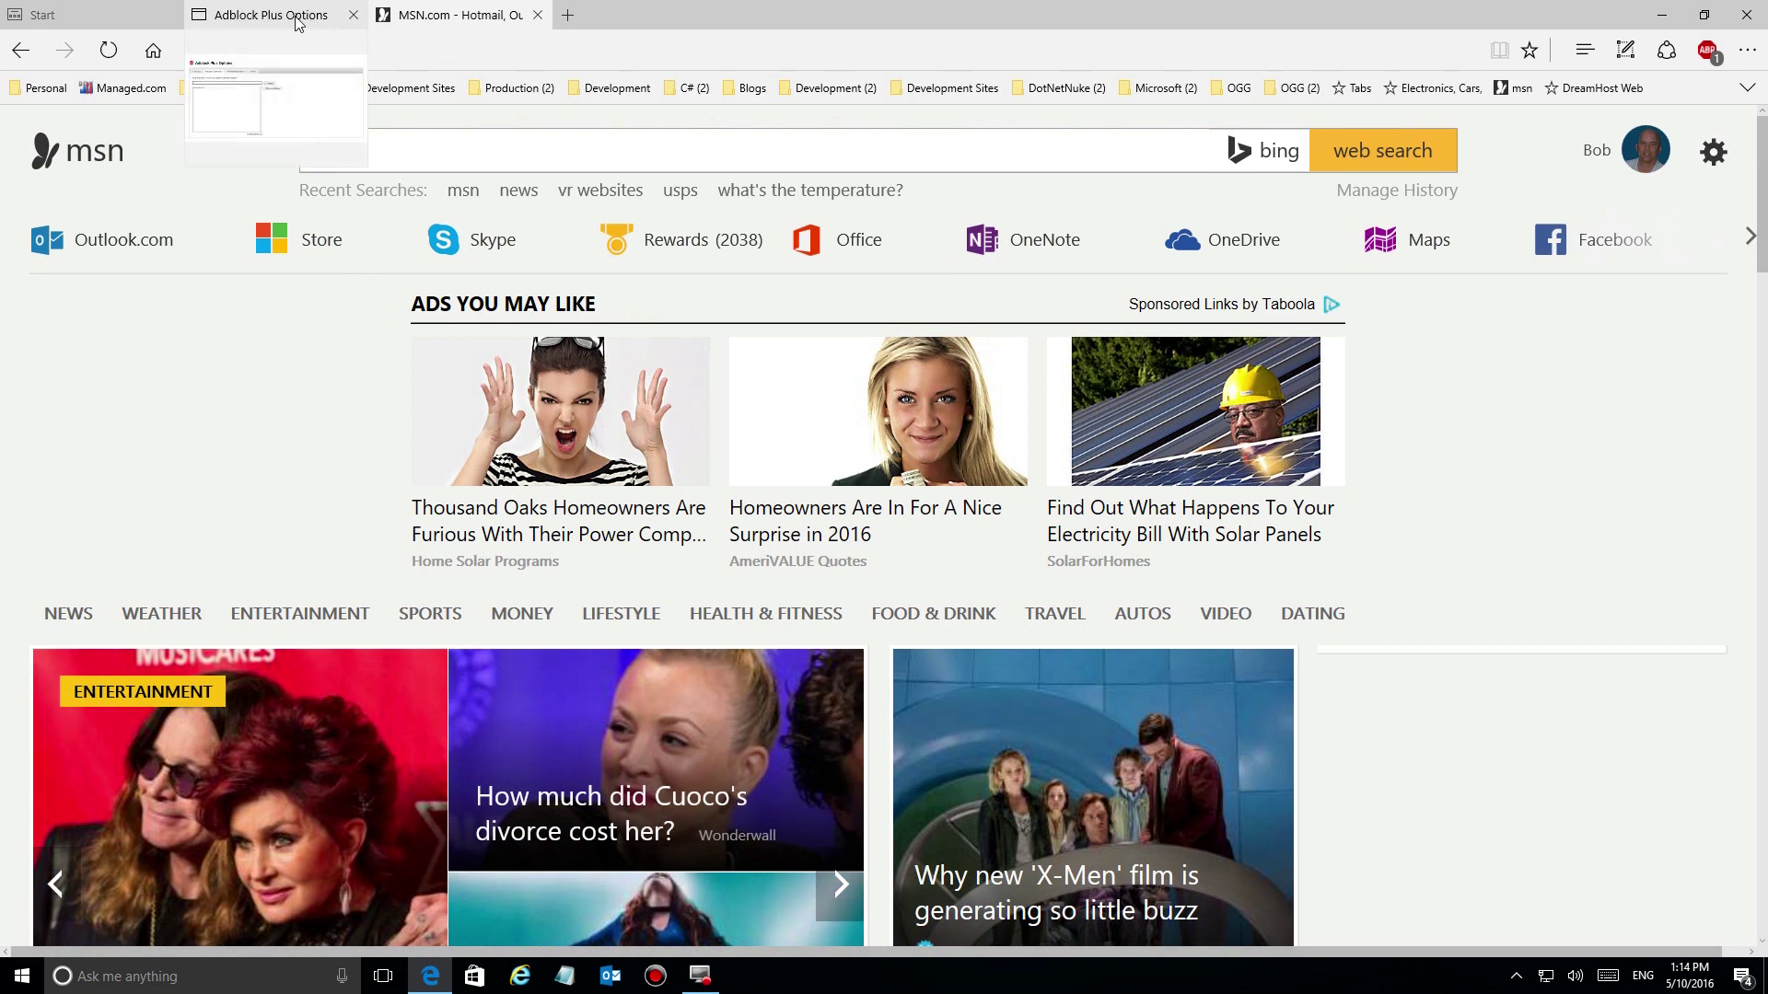
click(295, 22)
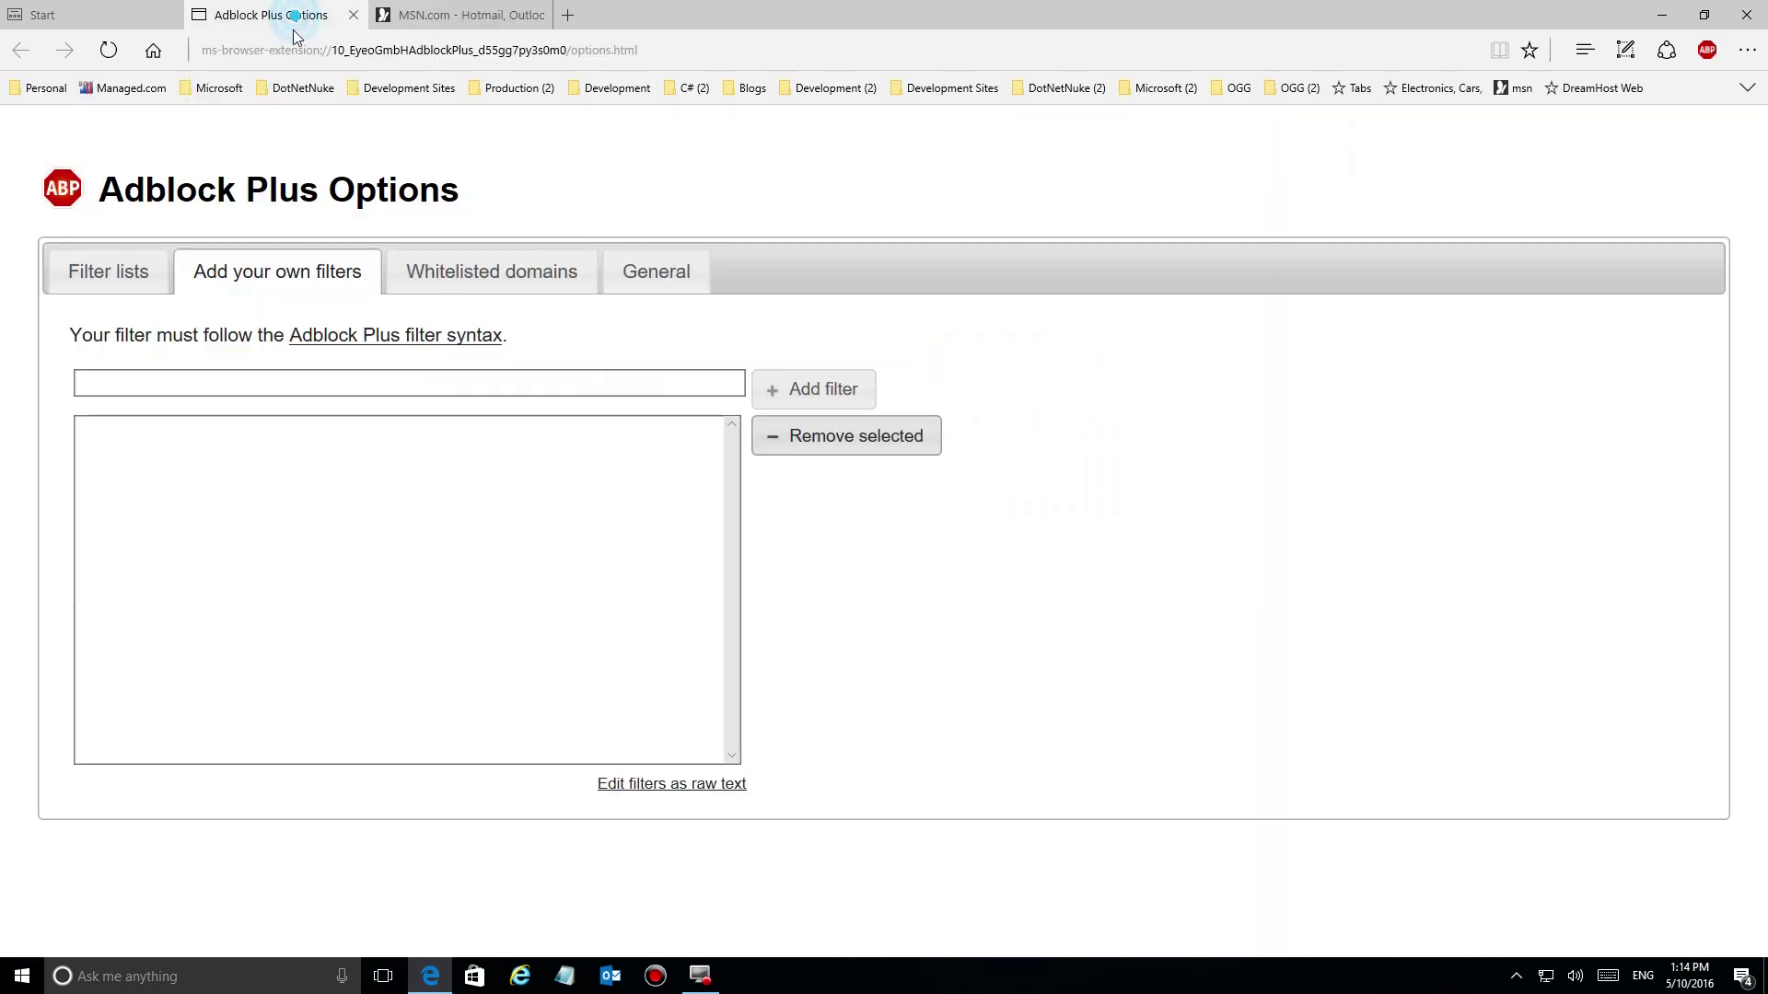
click(386, 382)
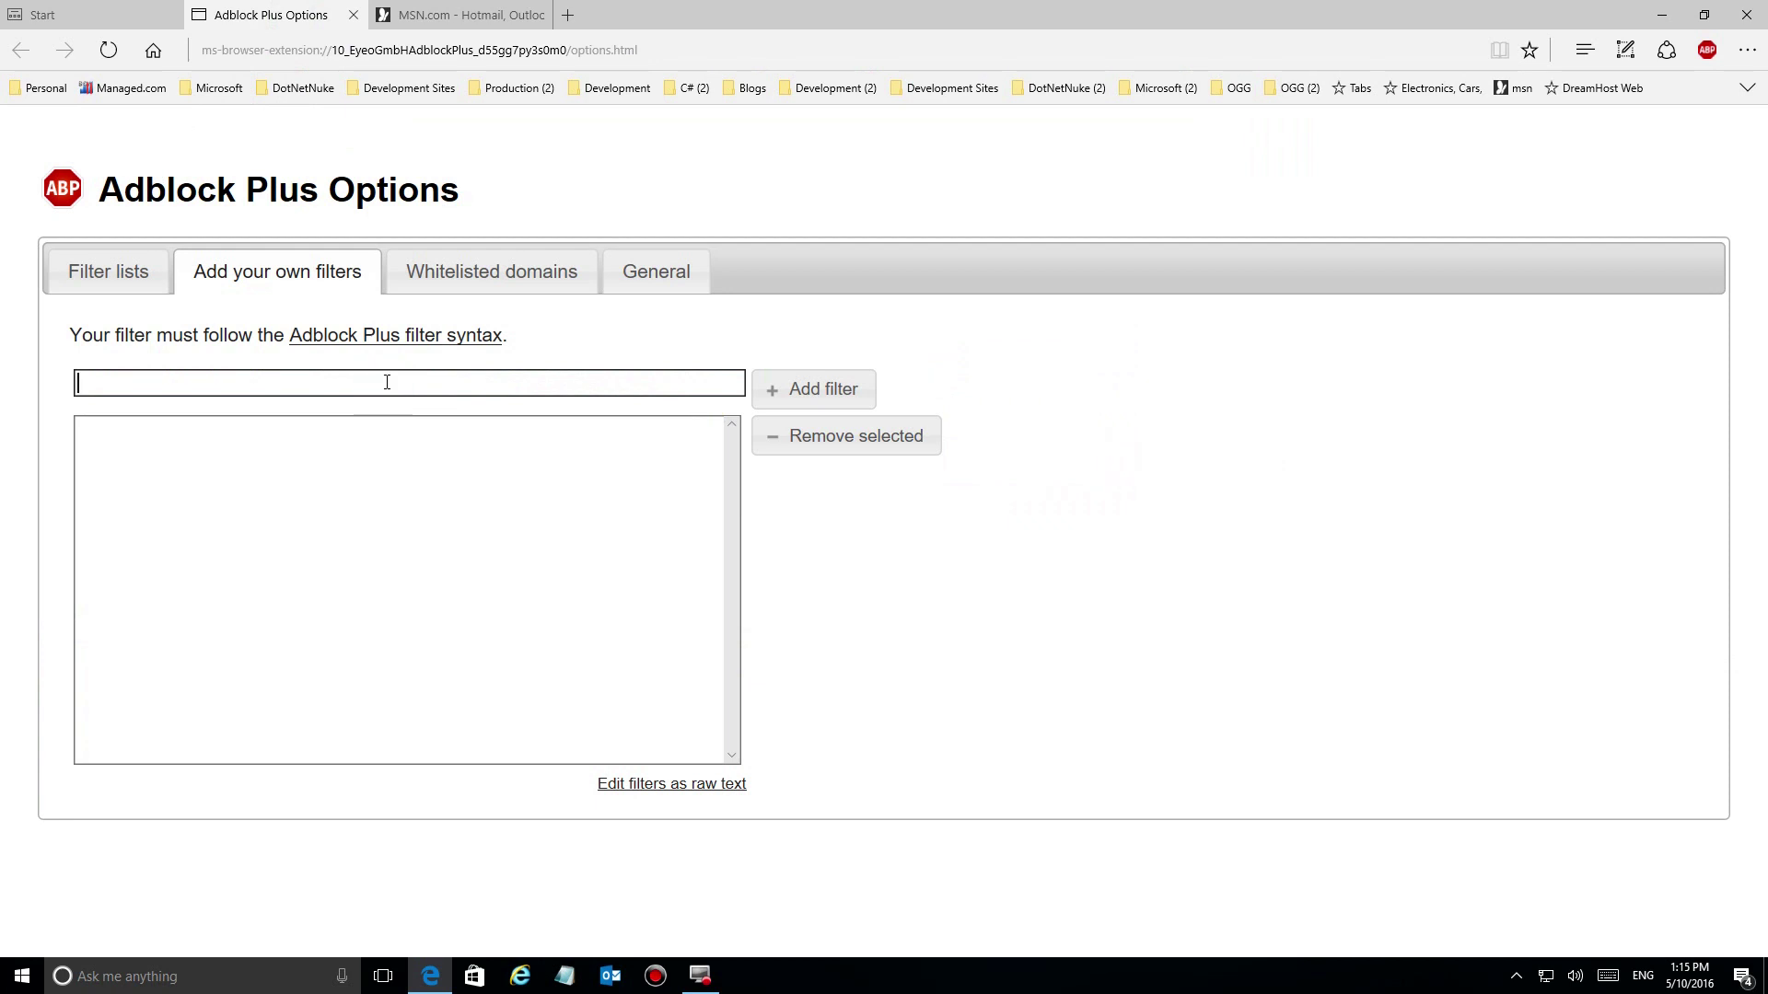
text(www.msn.com)
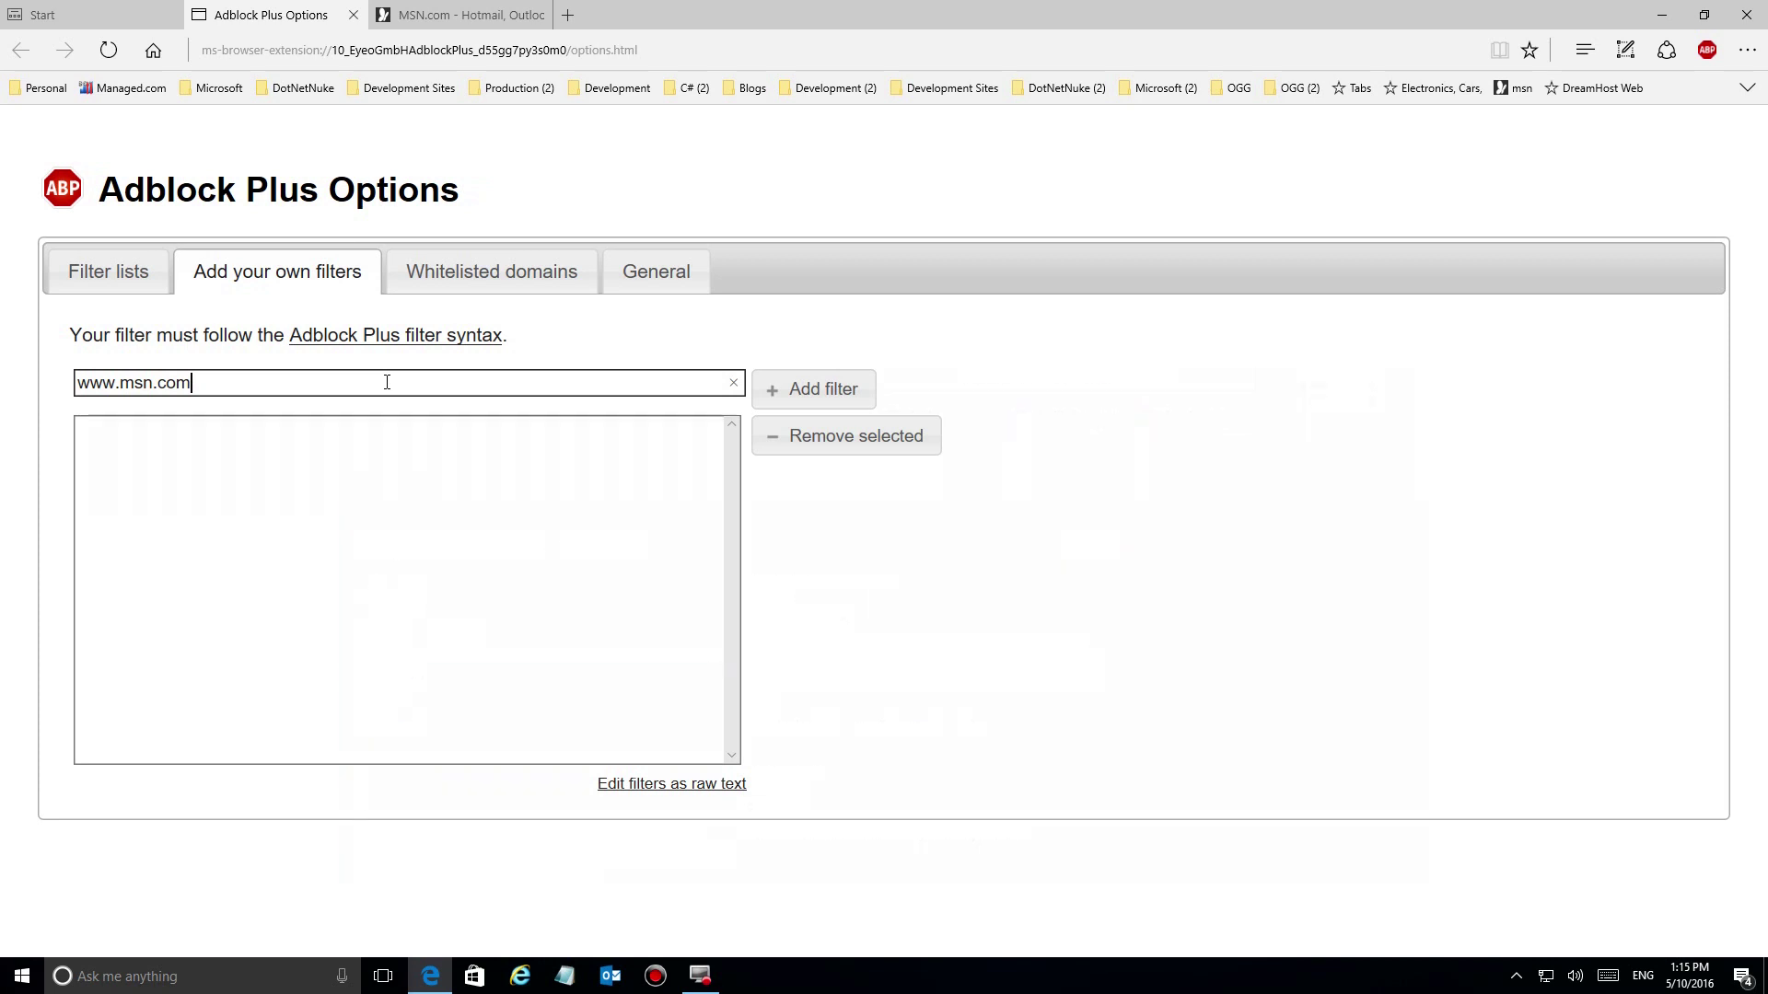